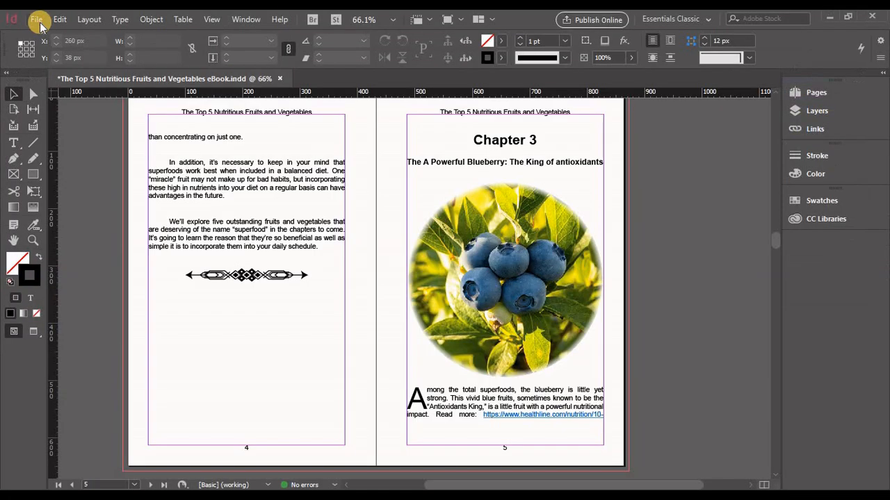
- Start exporting the document to the desktop as a JPEG named "The Top 5 Nutritious Fruits and Vegetables eBook Interior"
click(37, 19)
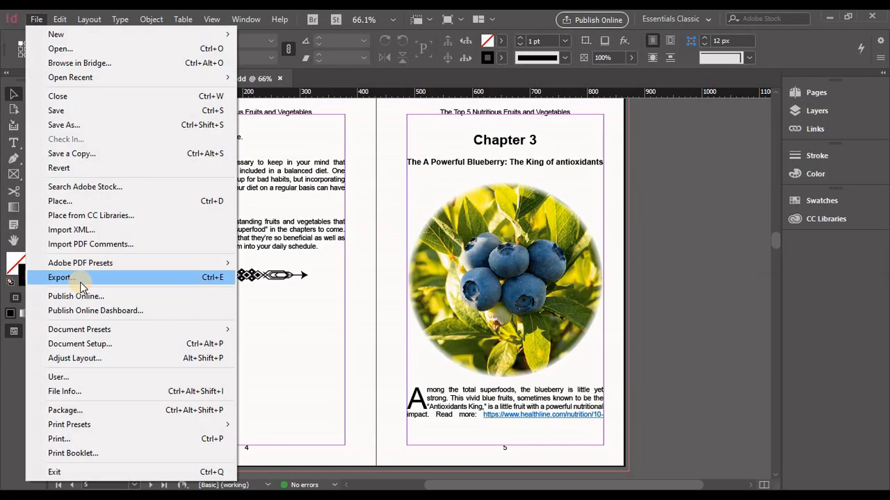
click(80, 277)
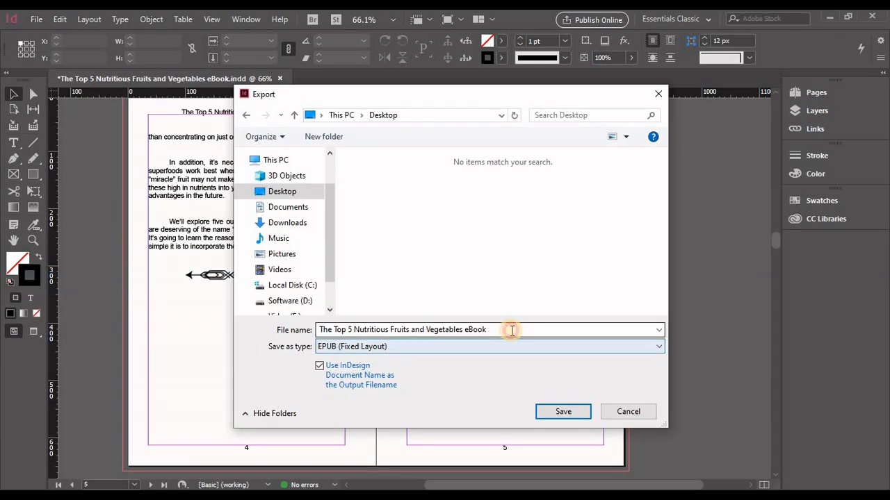
click(508, 330)
click(508, 330)
right_click(508, 330)
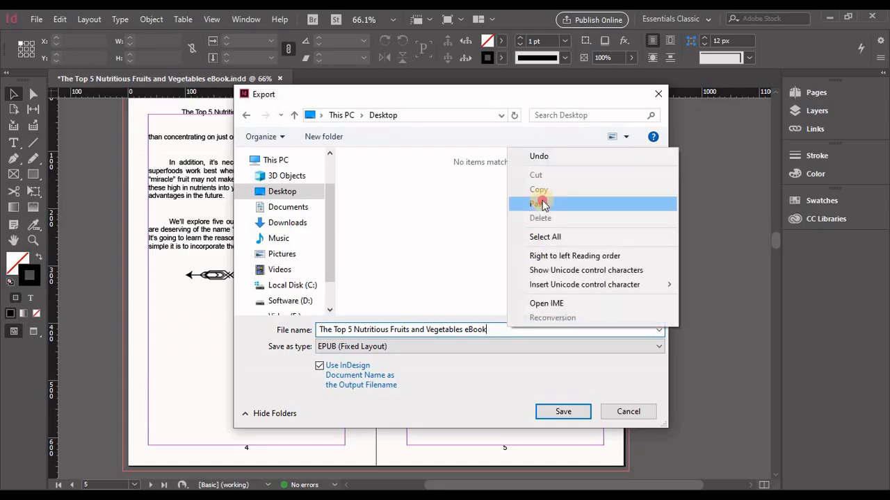
click(540, 203)
key(ctrl+super+o)
click(362, 456)
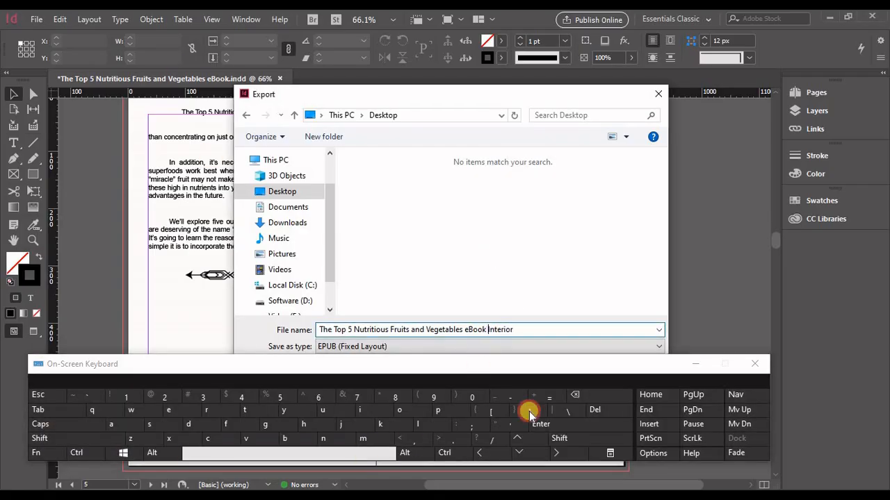
click(697, 365)
click(449, 345)
click(445, 457)
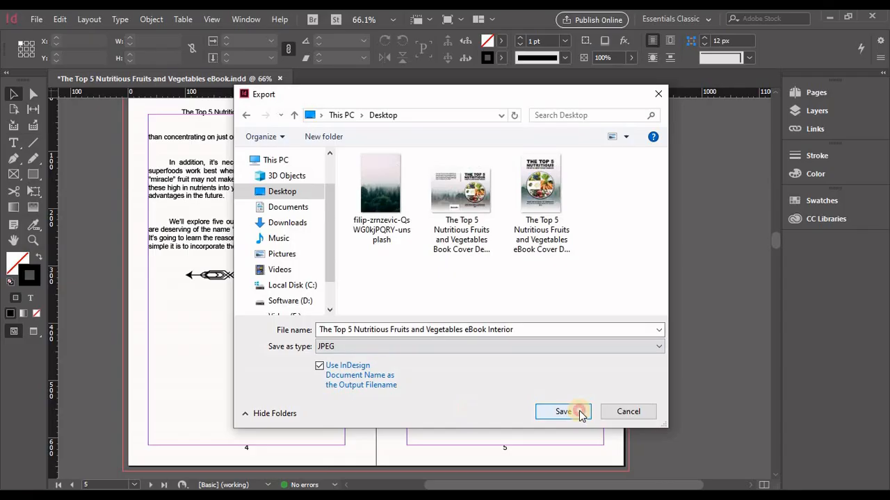
click(571, 413)
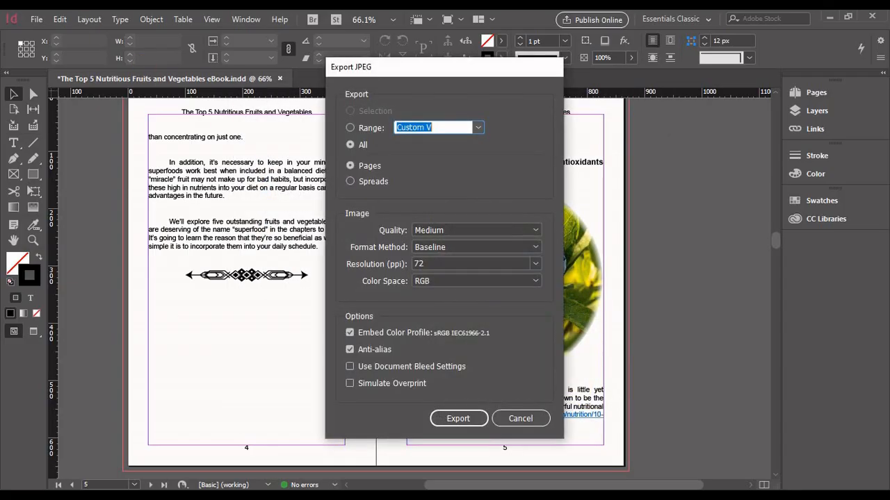
- Limit the JPEG export range to page 5 and export it
key(ctrl+super+o)
click(493, 127)
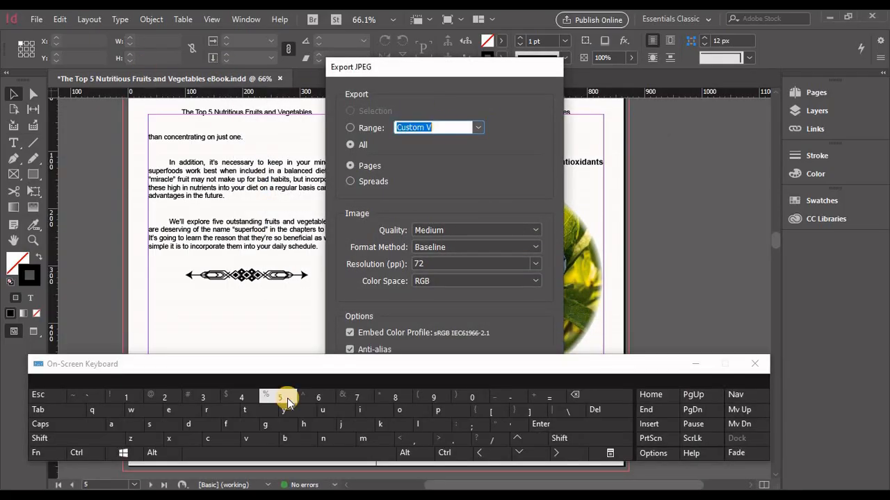
click(280, 397)
click(695, 364)
click(456, 420)
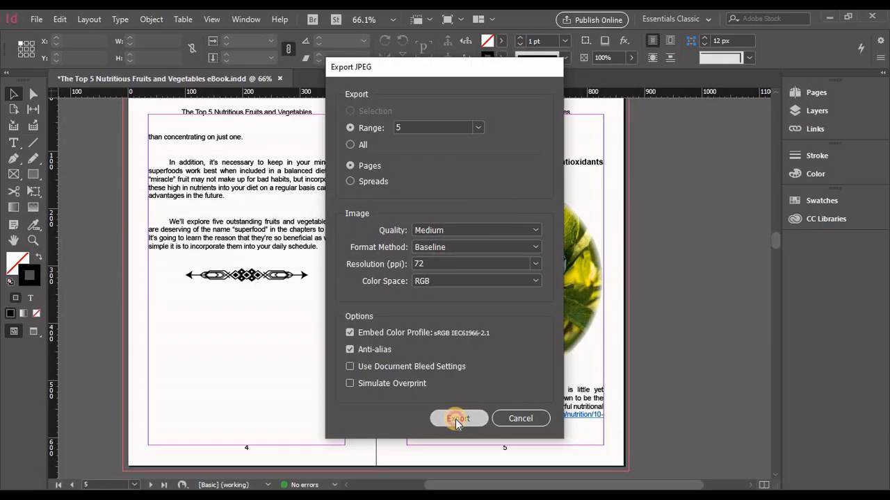
- Export page 5 again as a spread to a JPEG named "The Top 5 Nutritious Fruits and Vegetables Book Interior"
click(37, 19)
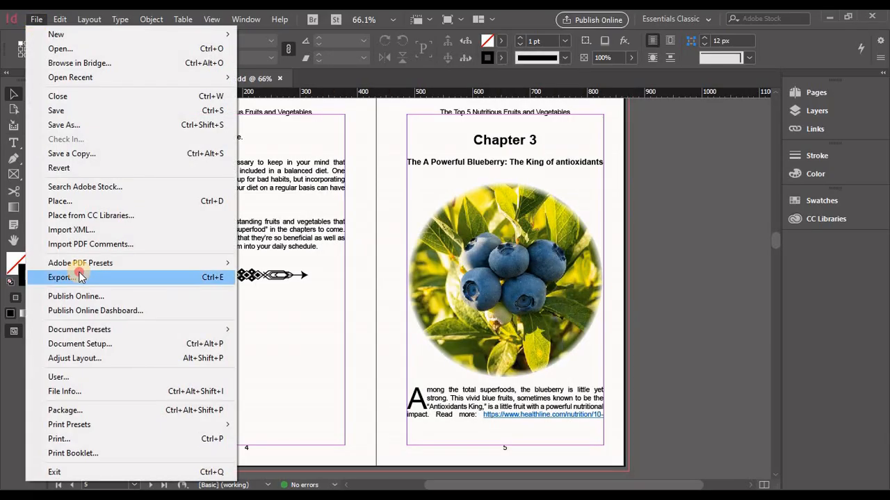
click(77, 275)
click(496, 330)
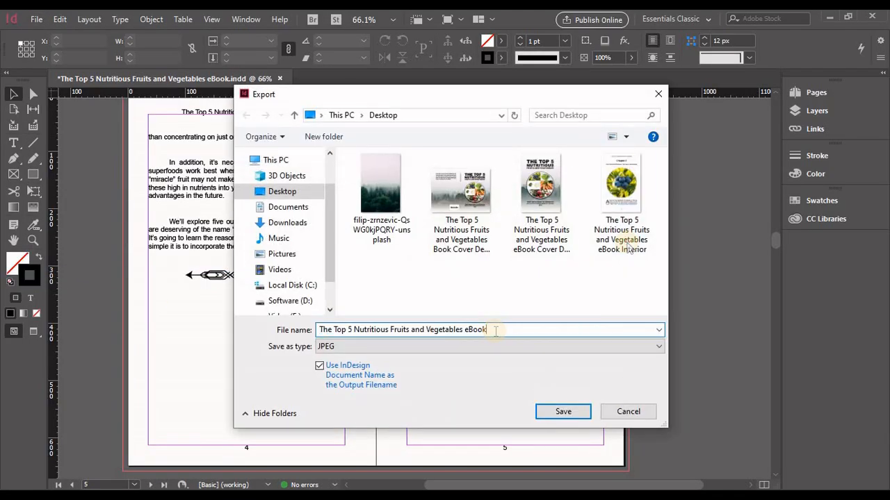
click(625, 243)
click(462, 328)
click(465, 329)
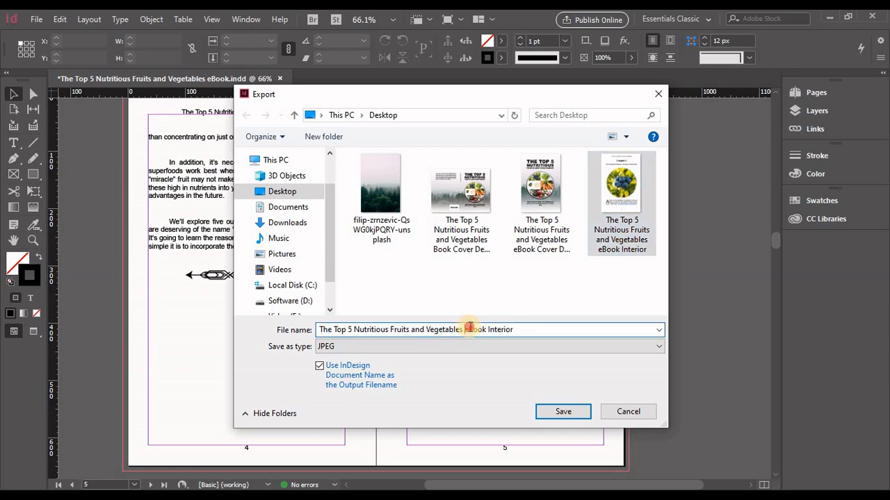
right_click(469, 329)
click(522, 171)
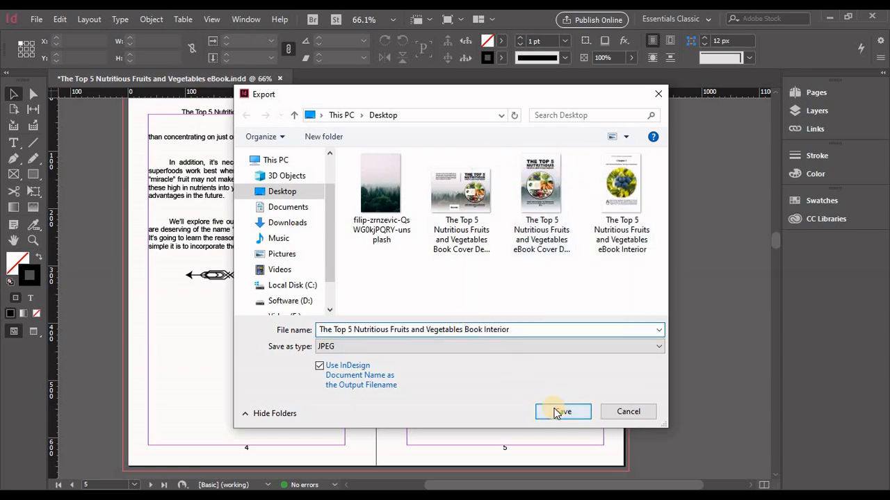
click(560, 413)
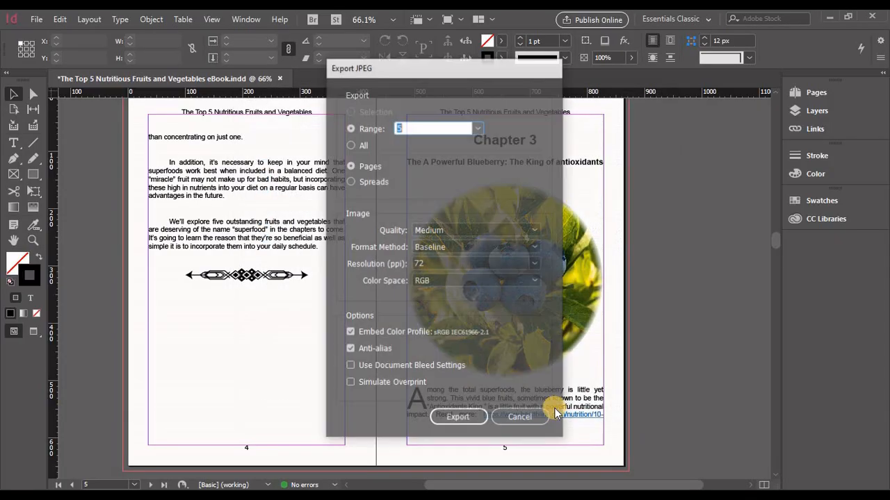
click(372, 181)
click(468, 422)
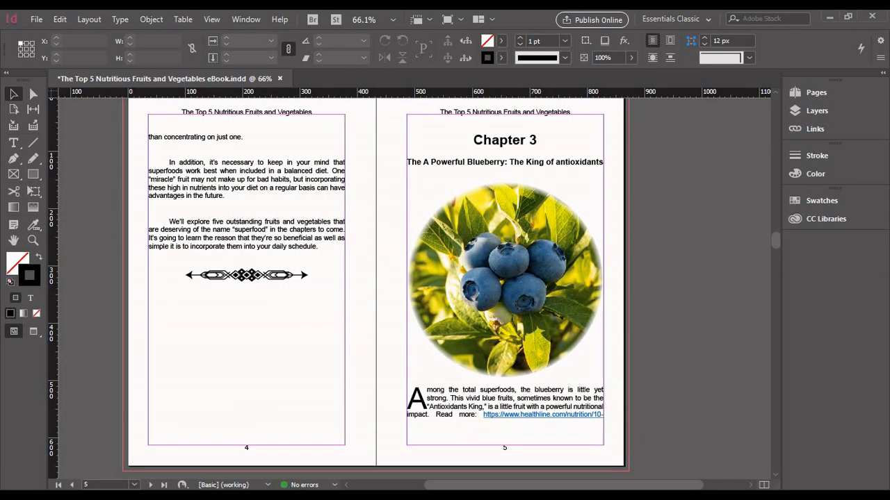
- Switch to Photoshop and open the misty forest Unsplash JPG from the desktop
key(alt+Tab)
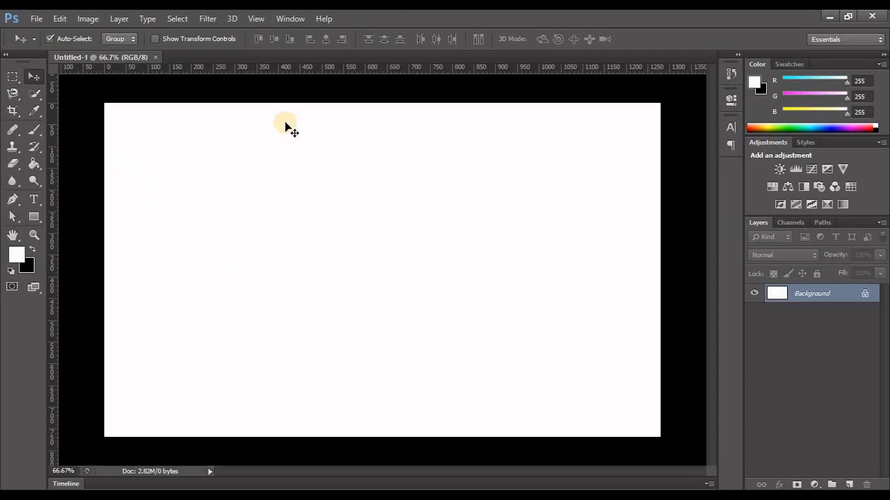
click(33, 19)
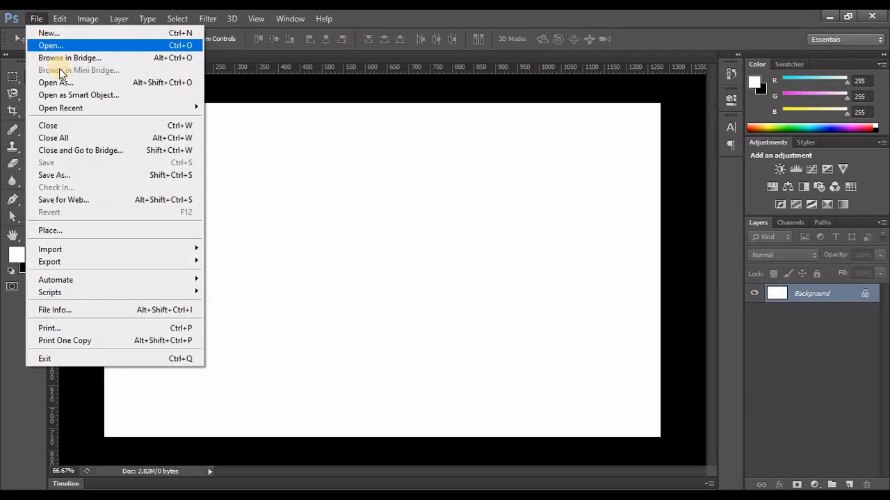
click(49, 44)
scroll(447, 294, down, 5)
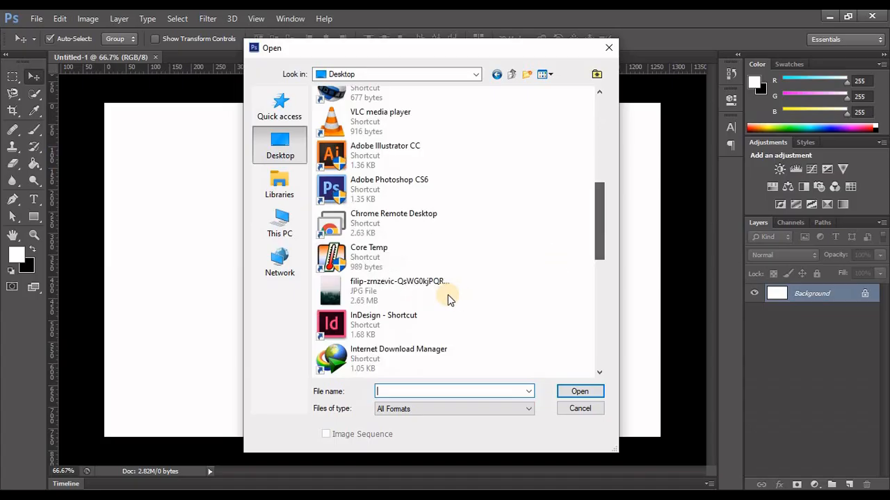
double_click(437, 283)
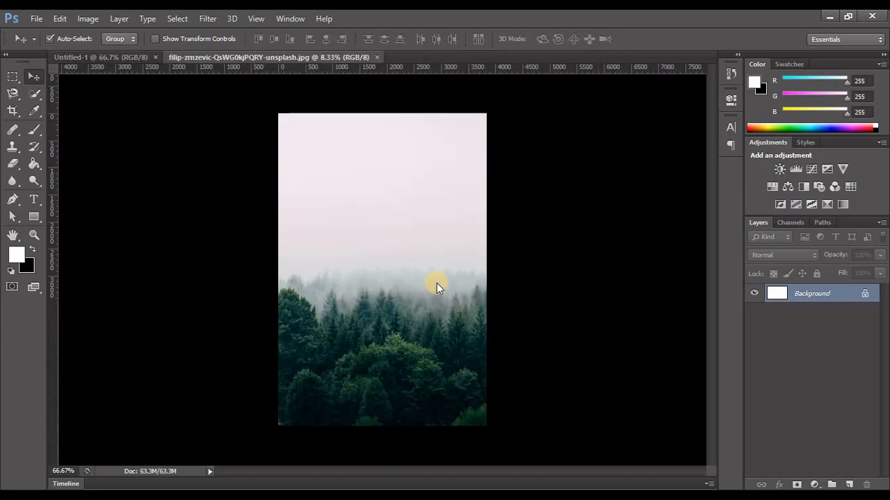
- Select the whole forest photo and move it into the Untitled-1 document as a new layer
click(13, 77)
drag(272, 103, 611, 482)
click(34, 76)
drag(280, 123, 301, 203)
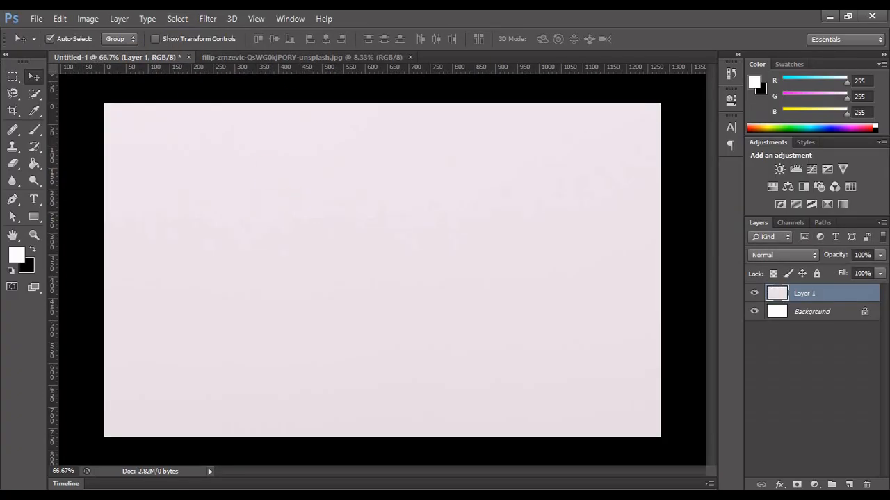
- Free-transform the forest layer, scaling it proportionally to about 34.7% and moving it up over the canvas
click(78, 452)
click(245, 410)
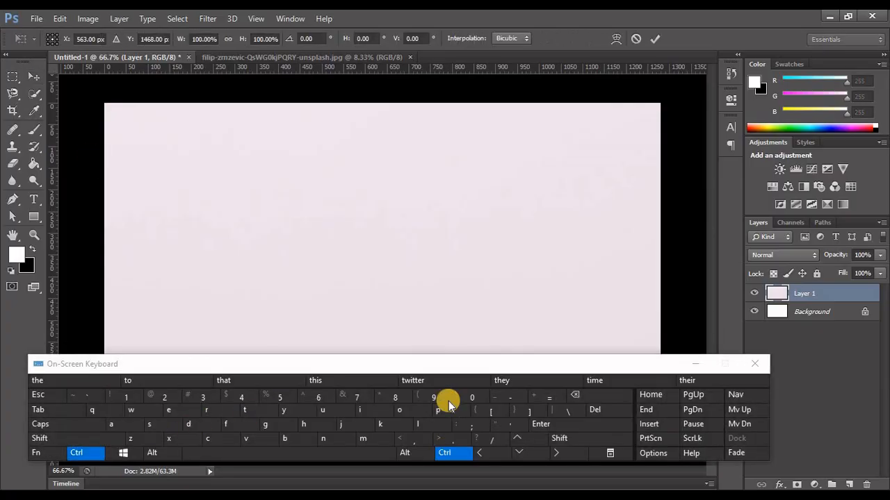
click(483, 395)
click(410, 452)
click(560, 438)
drag(467, 186, 410, 273)
drag(387, 302, 393, 230)
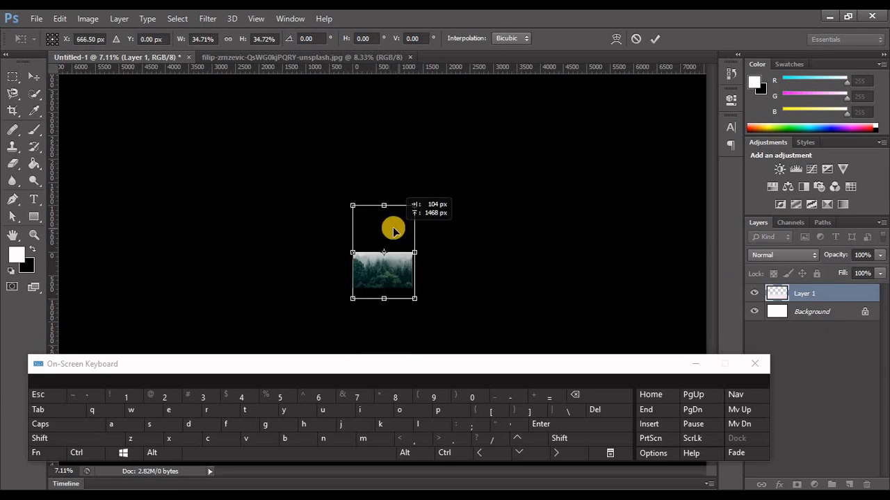
- Refine the forest layer's scale to about 33.9%, move it down so mostly misty sky fills the canvas, and apply the transform
ctrl+click(472, 397)
click(405, 453)
click(559, 439)
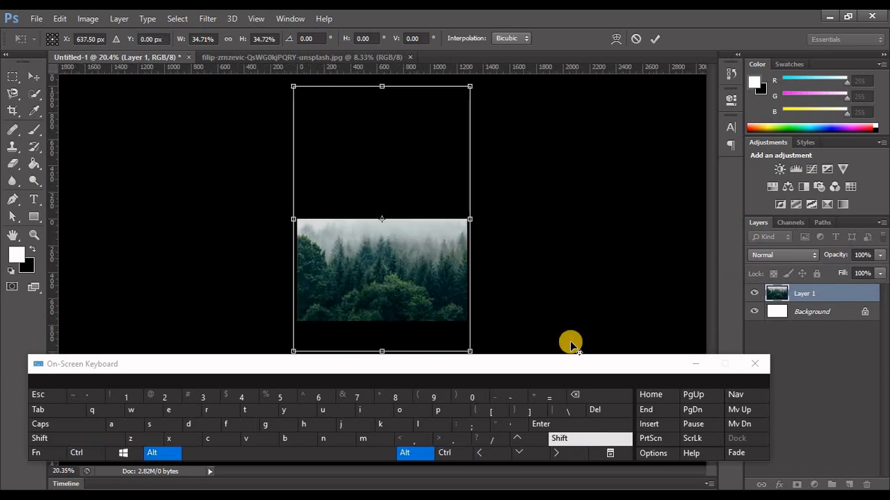
drag(467, 90, 465, 84)
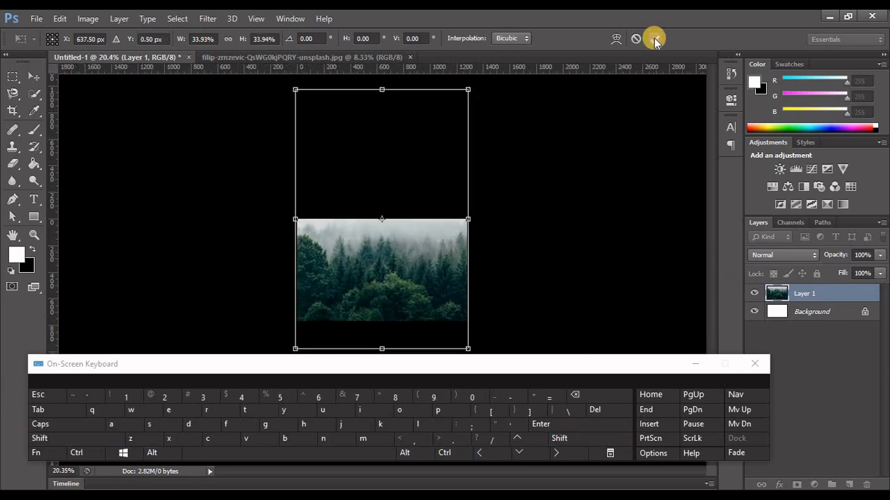
click(592, 439)
drag(387, 239, 377, 312)
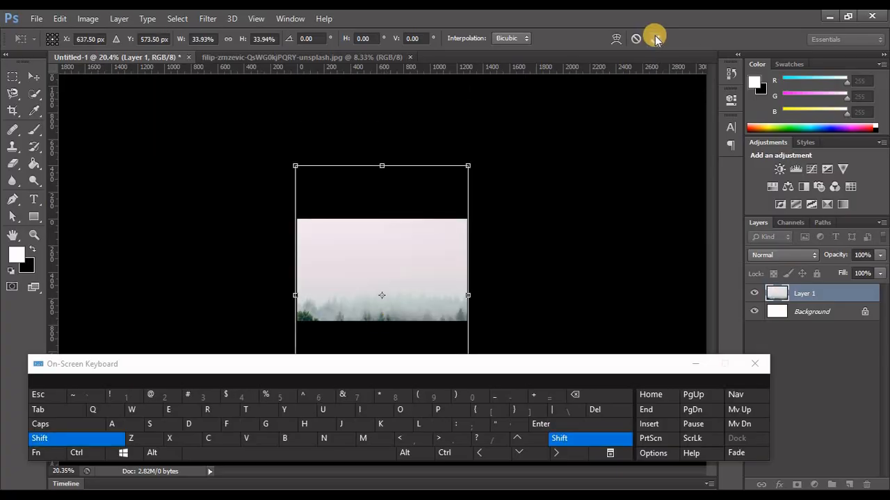
click(654, 38)
- Draw a rectangle shape of about 1285 × 769 px covering the whole canvas and fill it with solid white
click(33, 216)
drag(297, 219, 467, 321)
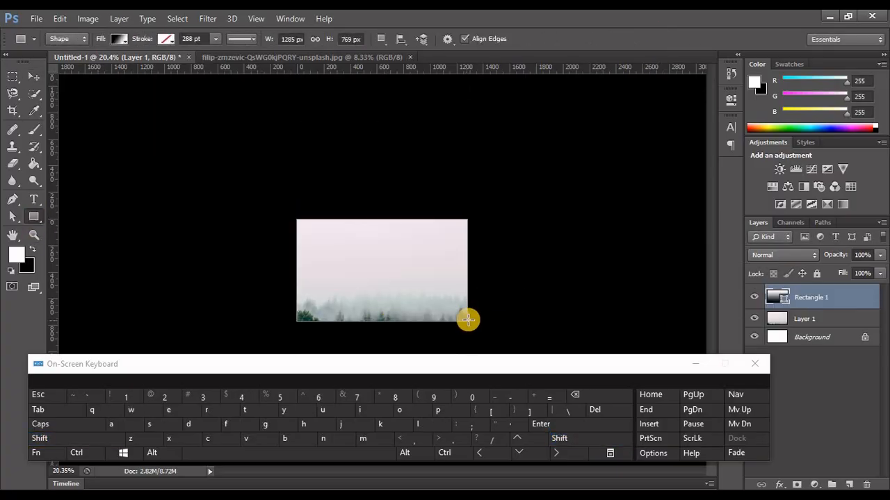
click(117, 38)
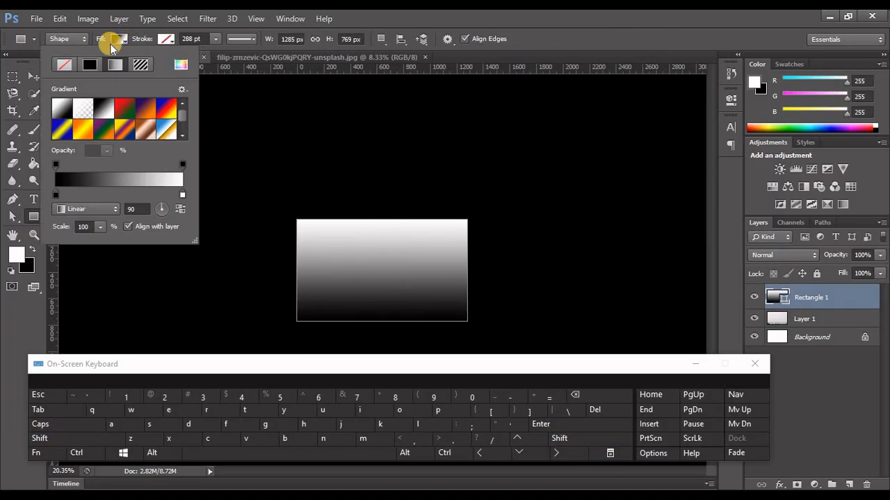
click(61, 64)
click(59, 101)
click(659, 20)
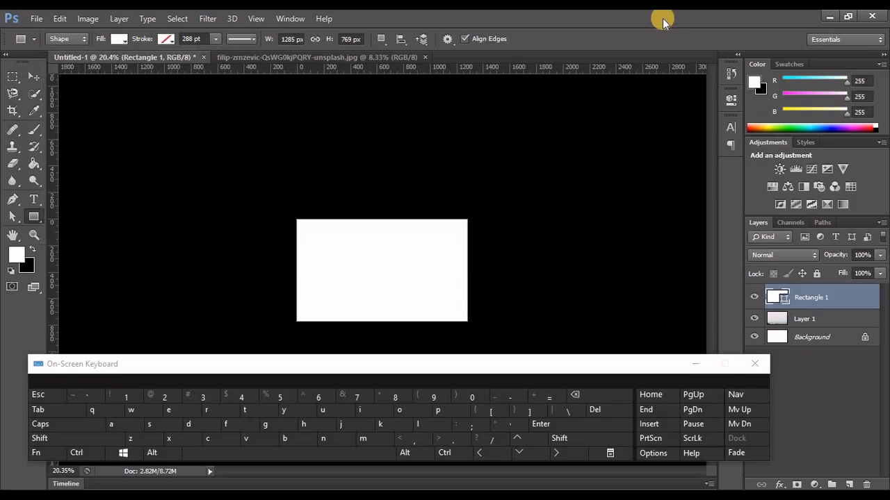
- Reduce the white rectangle layer's opacity to 47% and deselect the layer
drag(848, 269, 844, 270)
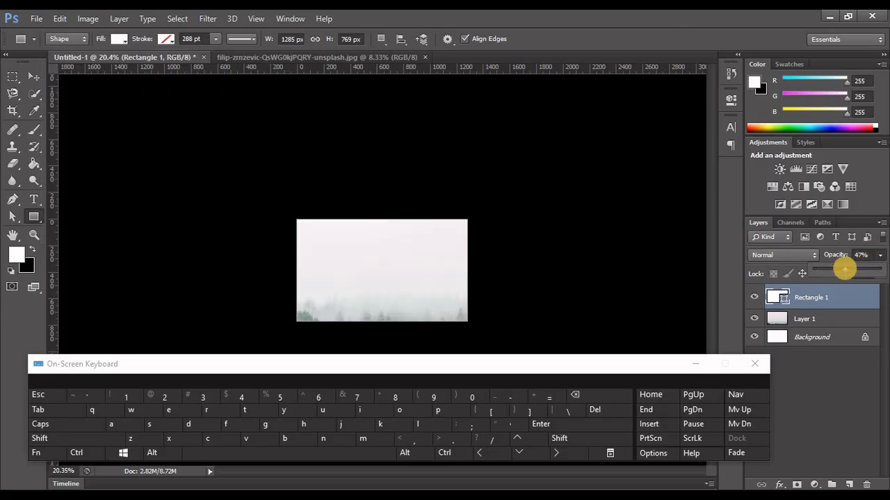
click(819, 405)
click(817, 406)
- Activate the Move tool and close the original forest photo document
click(444, 452)
click(472, 397)
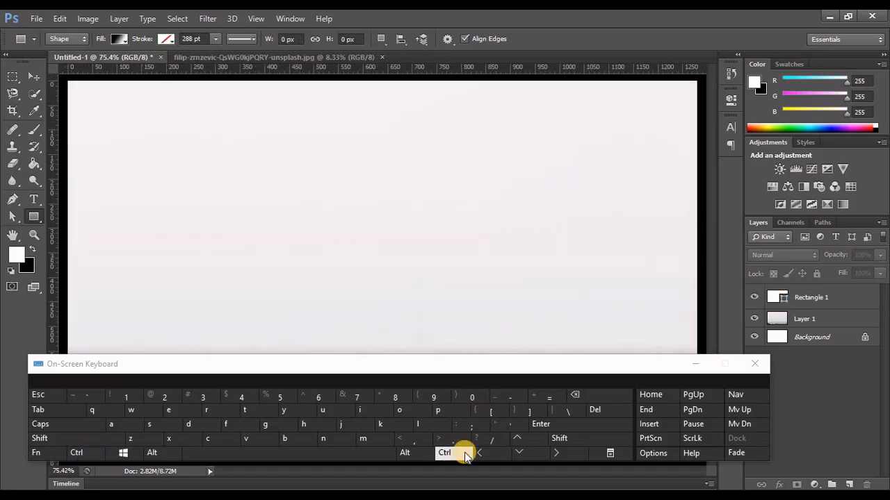
click(459, 452)
click(511, 398)
click(695, 364)
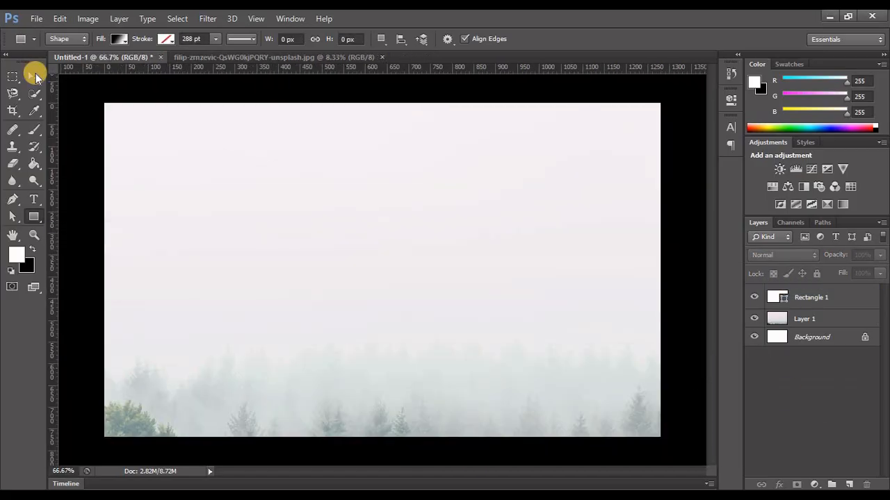
click(35, 74)
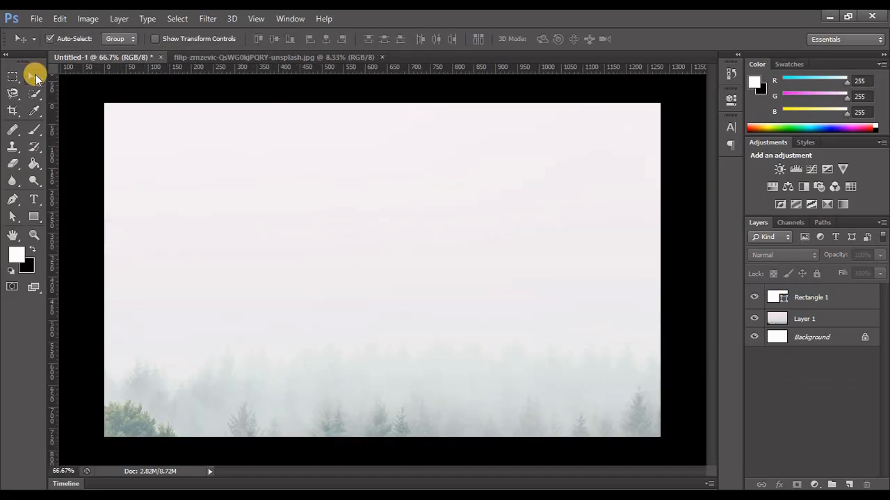
click(381, 57)
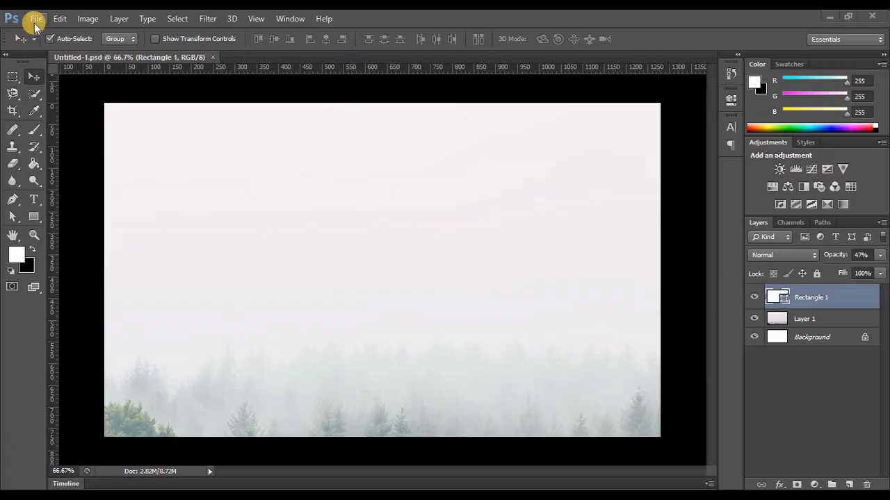
- Open the Book Cover Design, Book Interior and eBook Cover Design JPEGs of The Top 5 Nutritious Fruits and Vegetables from the Desktop
click(35, 19)
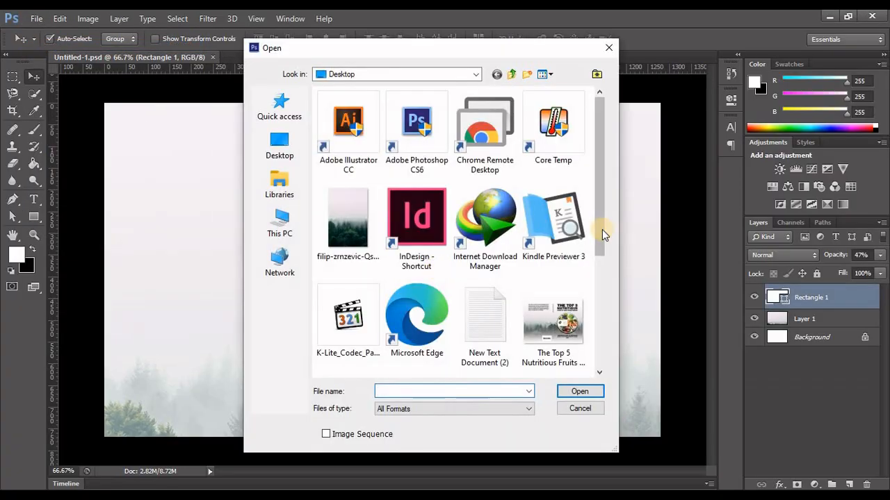
drag(602, 230, 567, 310)
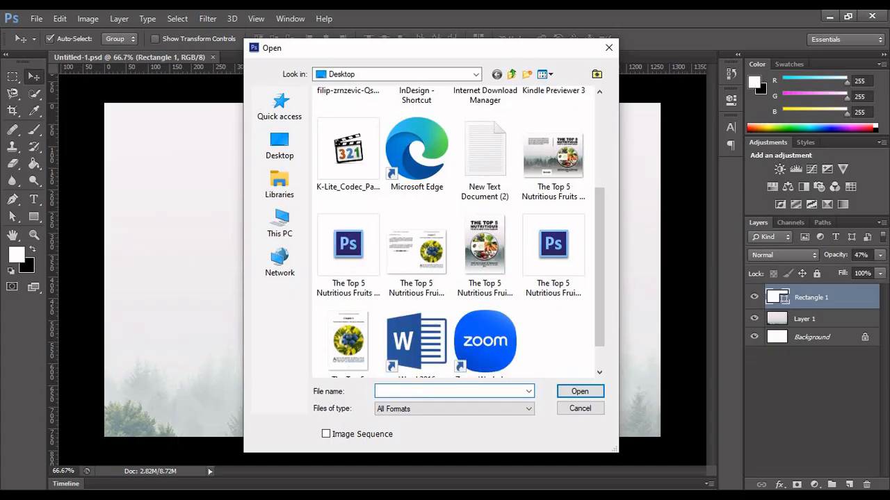
key(ctrl+super+o)
click(436, 459)
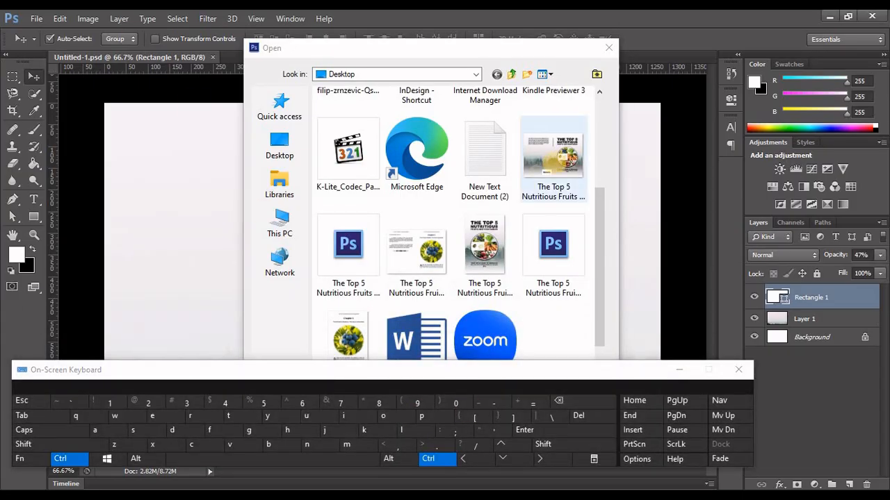
click(554, 154)
click(484, 244)
click(416, 244)
click(672, 371)
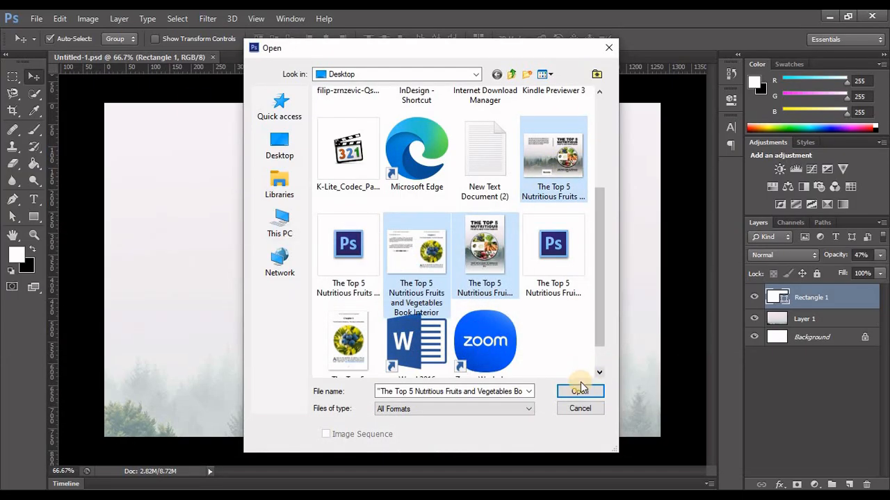
click(580, 391)
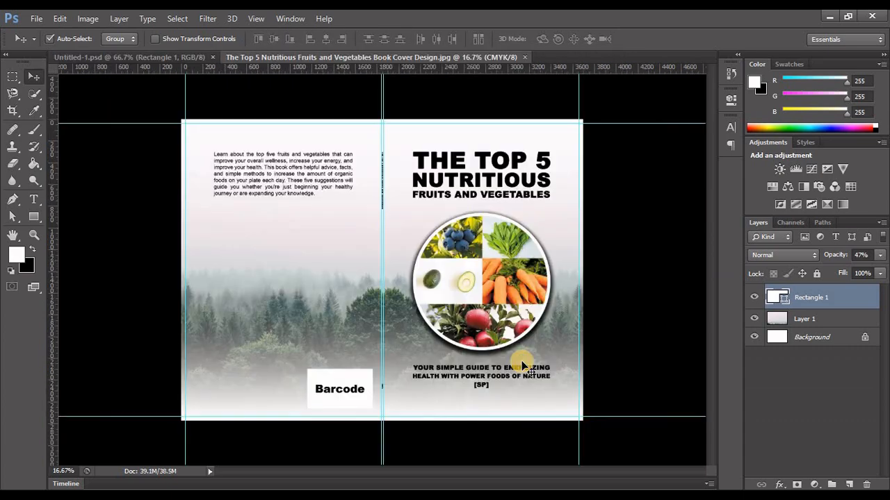
- Switch to the Book Cover Design document and hide its guides by turning off Extras
click(707, 58)
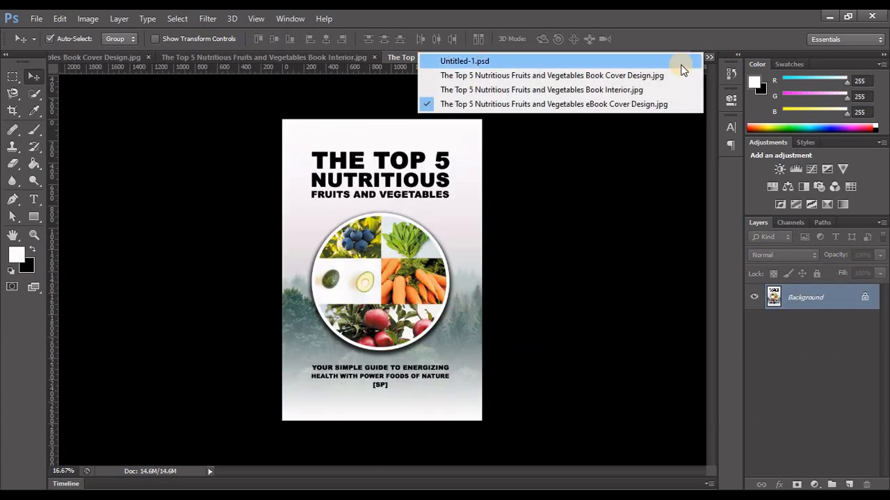
click(681, 64)
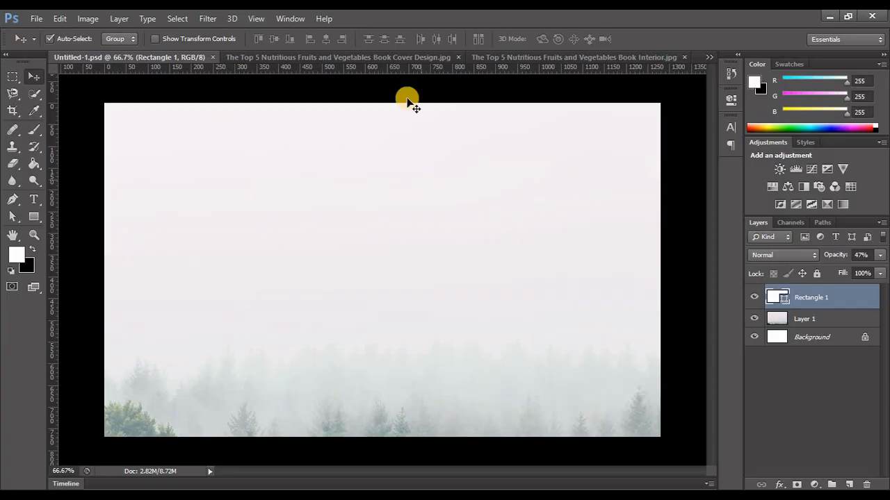
click(399, 59)
click(255, 18)
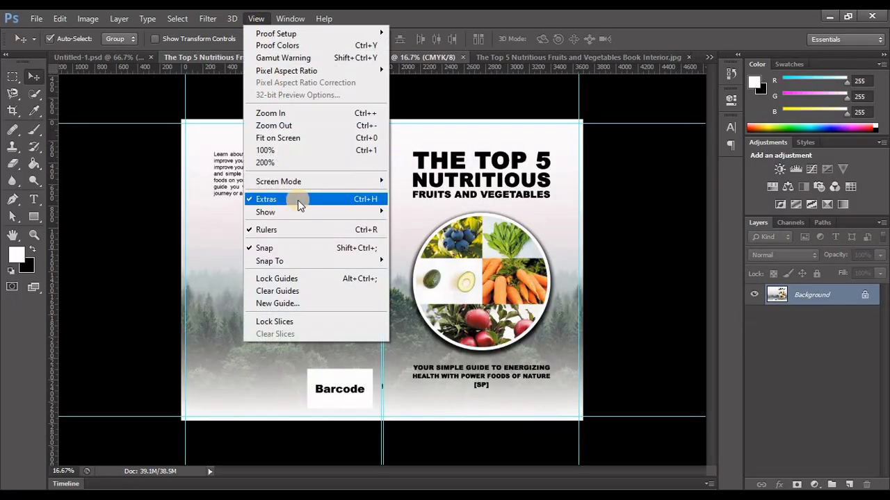
click(299, 203)
- Copy the entire full cover image into Untitled-1.psd as a new layer and close the Book Cover Design document
key(m)
key(ctrl+a)
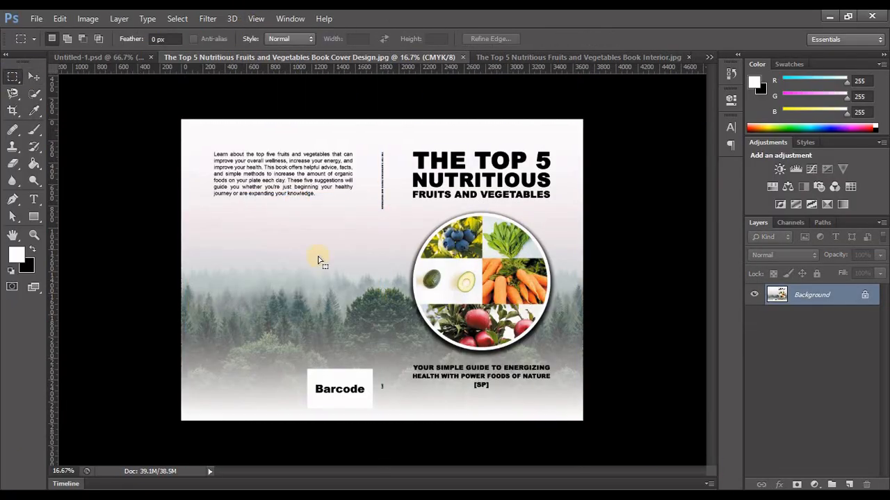
key(v)
key(shift+Left)
key(shift+Left)
key(shift+Left)
key(shift+Left)
key(shift+Left)
key(shift+Left)
drag(149, 83, 310, 221)
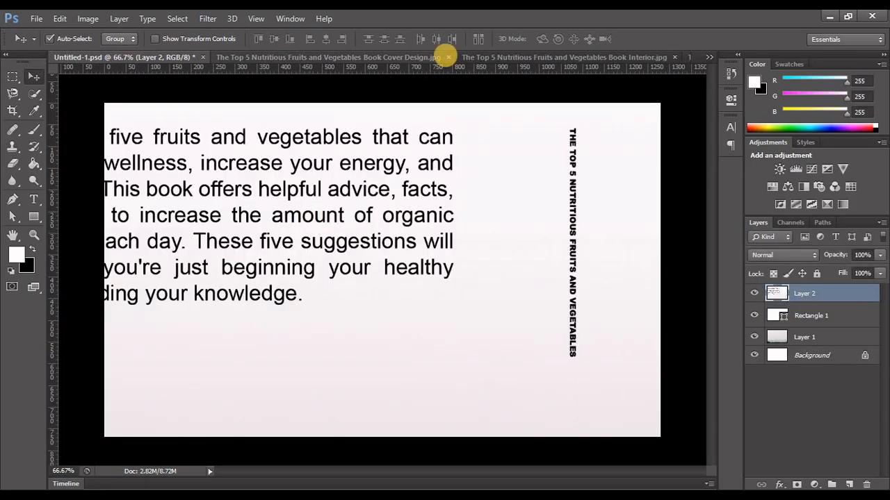
click(446, 57)
- Select the whole eBook Cover Design image and copy it into Untitled-1.psd as a layer above the full cover
click(323, 58)
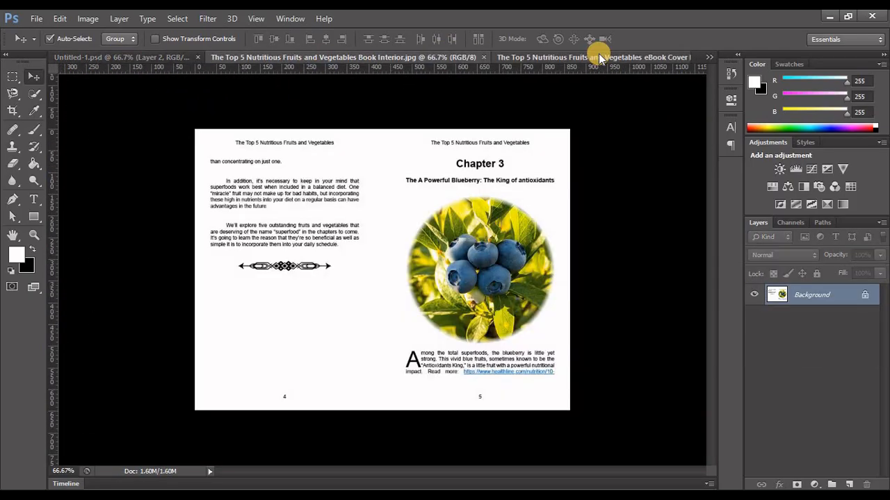
click(591, 58)
click(16, 82)
drag(250, 99, 577, 452)
key(v)
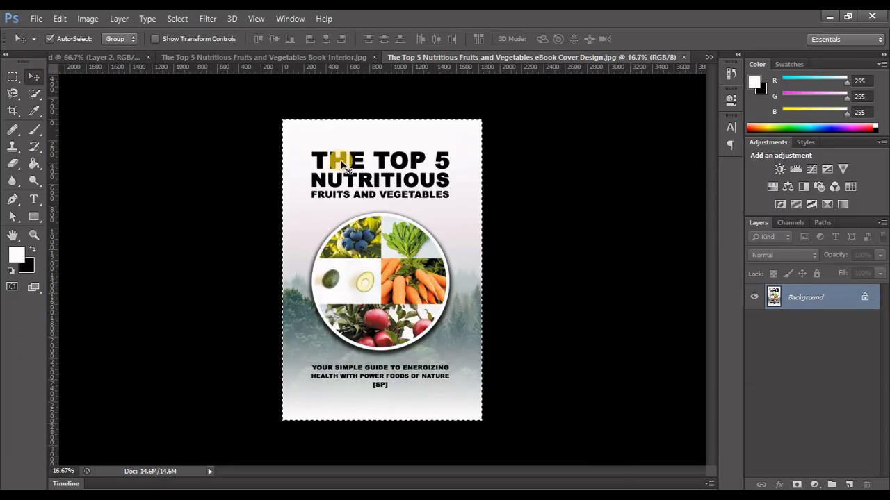
drag(172, 97, 364, 236)
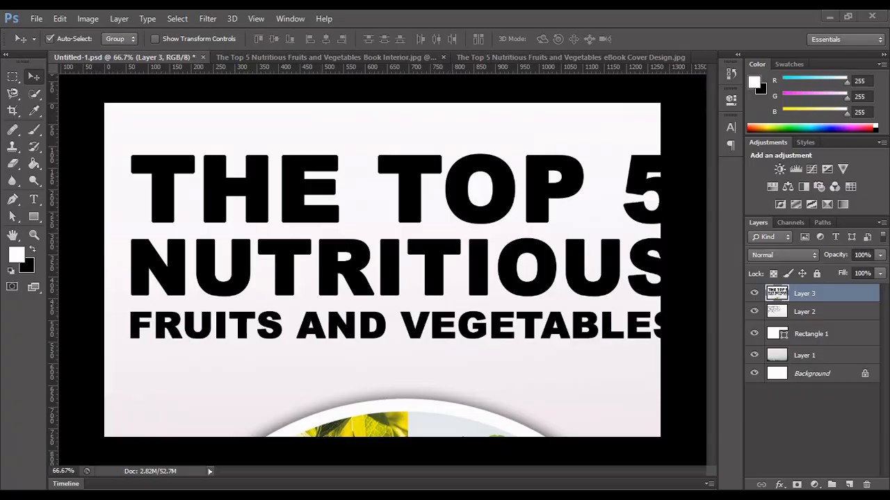
- Select the full cover and eBook cover layers together and scale them down proportionally to about 16.8% around their centre
key(super+ctrl+o)
click(61, 459)
click(846, 310)
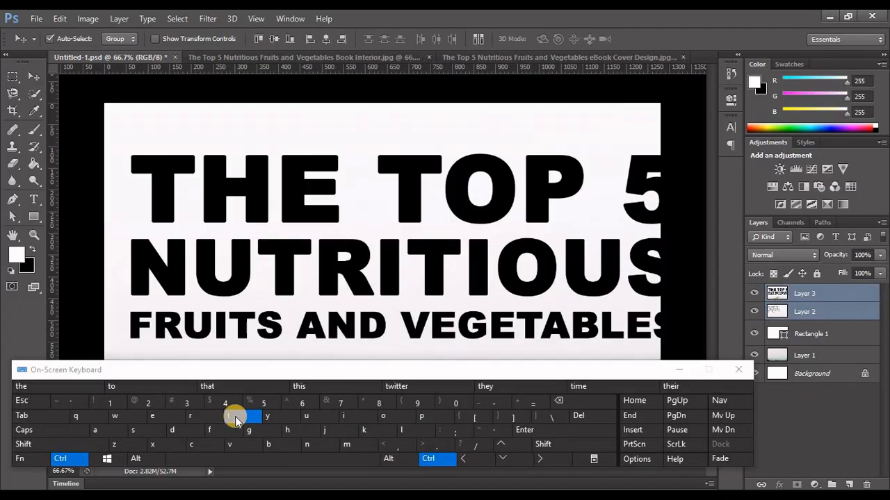
click(235, 417)
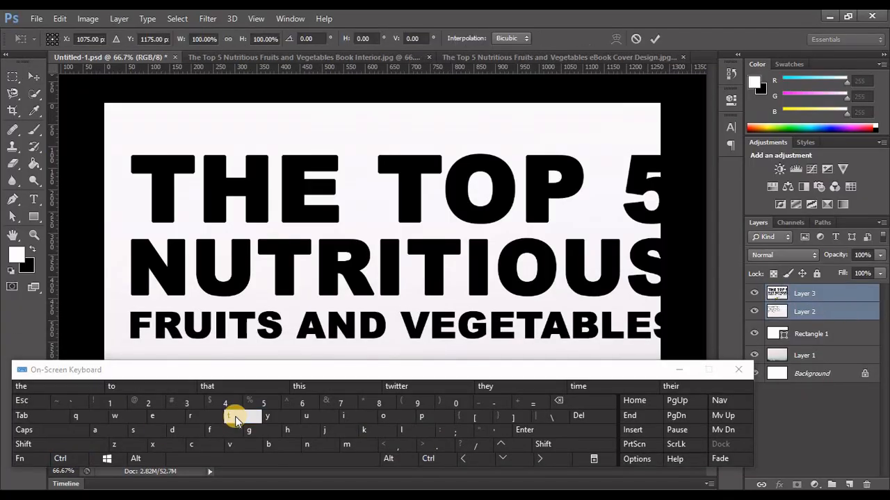
click(469, 403)
click(391, 458)
click(591, 444)
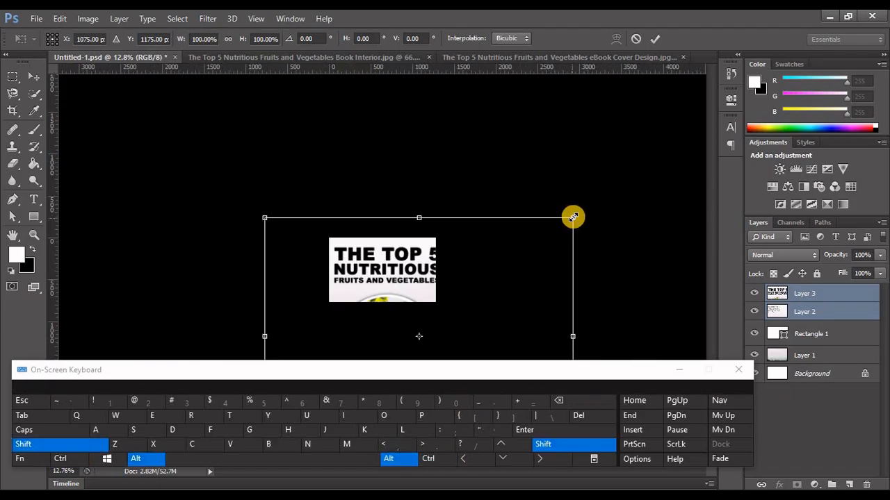
drag(572, 217, 421, 268)
- Shrink both cover layers slightly more, move them to the upper left of the canvas, and apply the transform
click(457, 402)
click(399, 458)
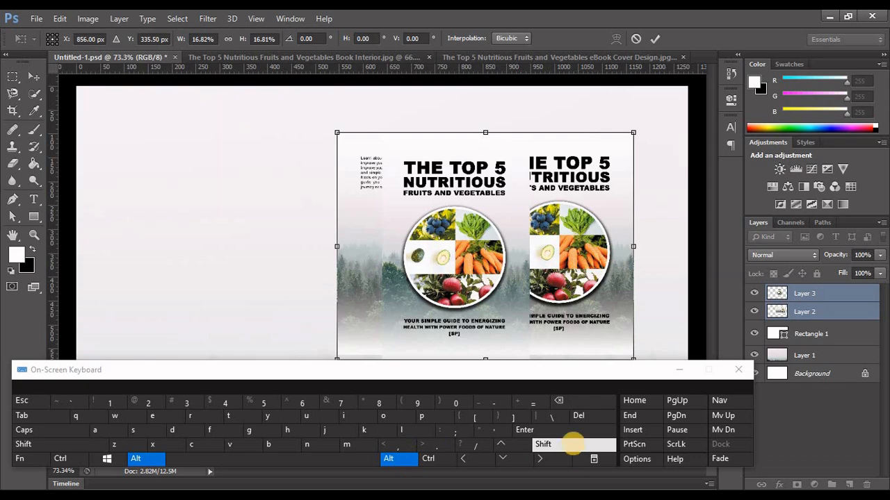
click(566, 444)
drag(628, 136, 598, 159)
drag(571, 235, 333, 195)
click(654, 39)
- Place the eBook cover to the right of the full cover with their tops aligned, and shift the full cover slightly right
click(553, 200)
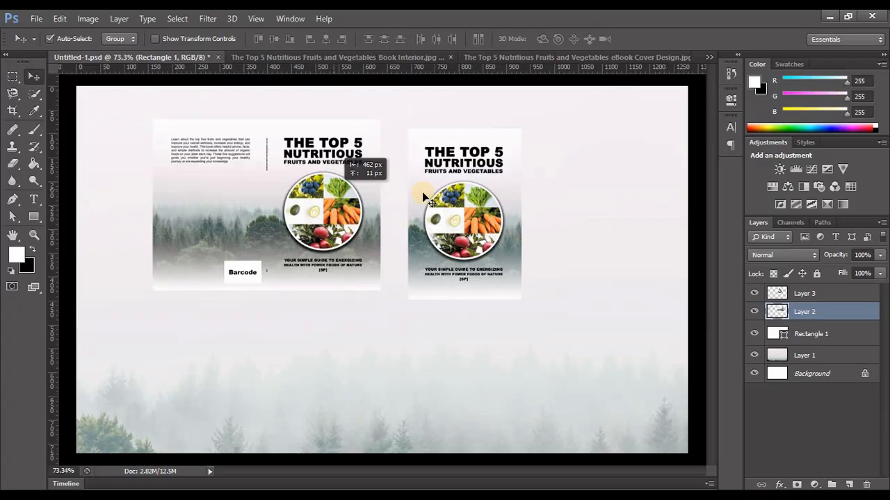
drag(459, 207, 521, 197)
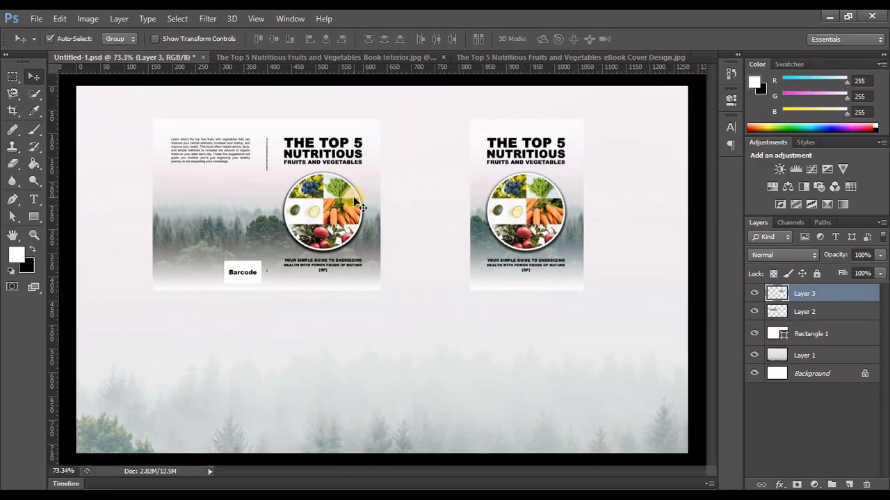
drag(354, 198, 366, 199)
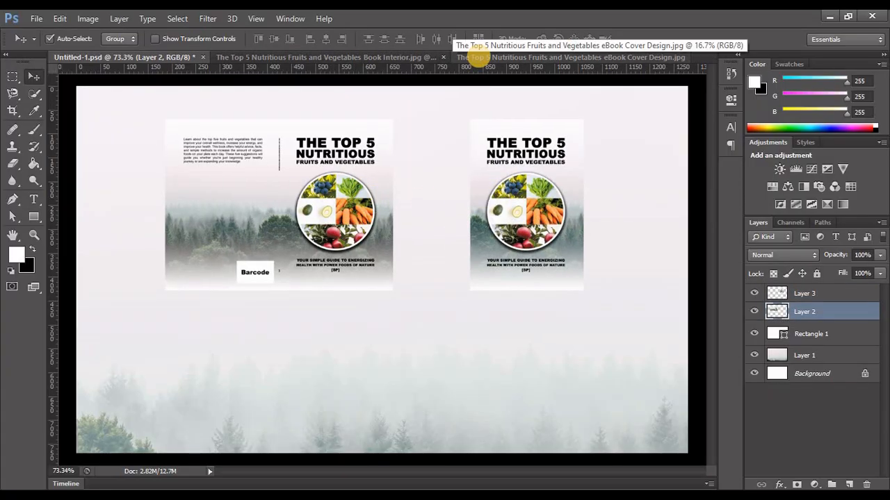
- Close the eBook Cover Design document and copy the whole 864 × 648 px interior spread into Untitled-1.psd as a new layer
click(479, 57)
click(682, 56)
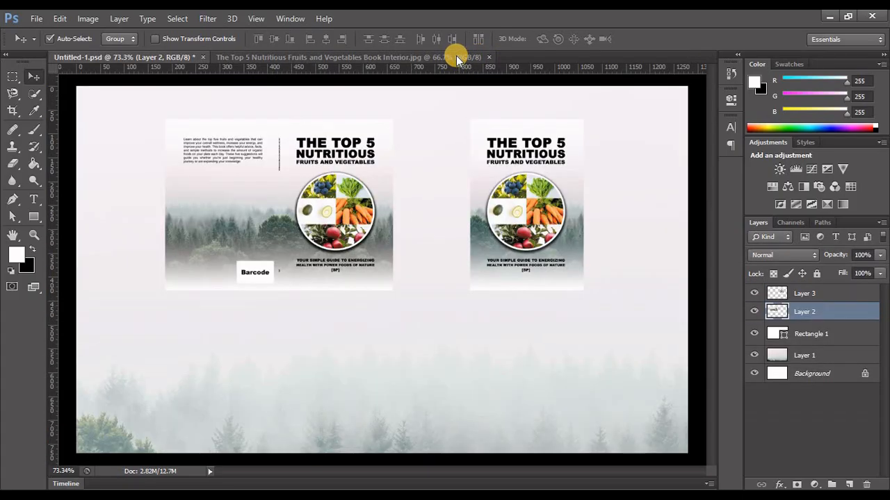
click(456, 57)
click(12, 76)
drag(96, 116, 623, 423)
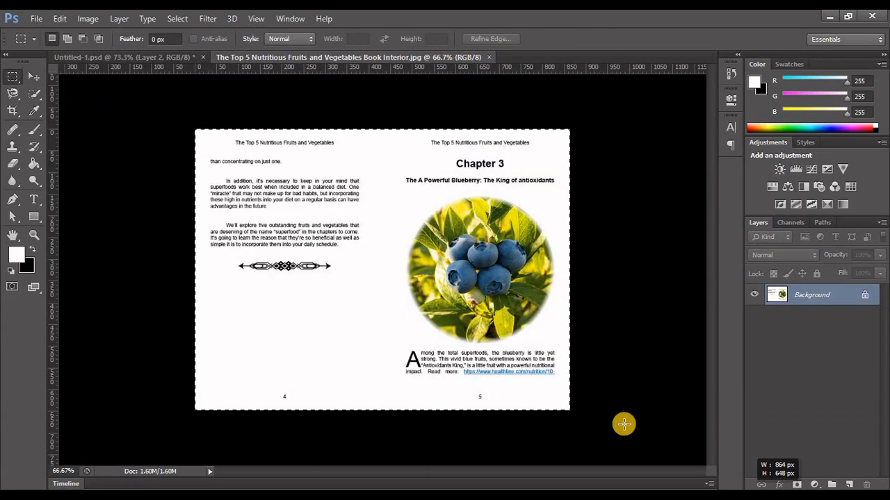
key(v)
mouse_move(355, 212)
mouse_down()
mouse_move(130, 51)
mouse_move(185, 123)
mouse_move(364, 285)
mouse_move(233, 187)
mouse_up()
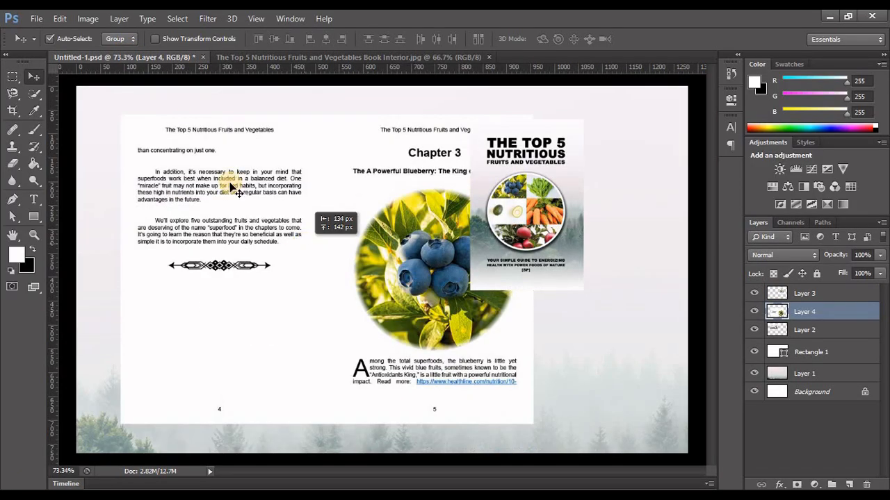
- Scale the interior spread proportionally to about 56% to match the full cover's width, apply it, and place the spread directly below that cover
key(ctrl+super+o)
click(61, 459)
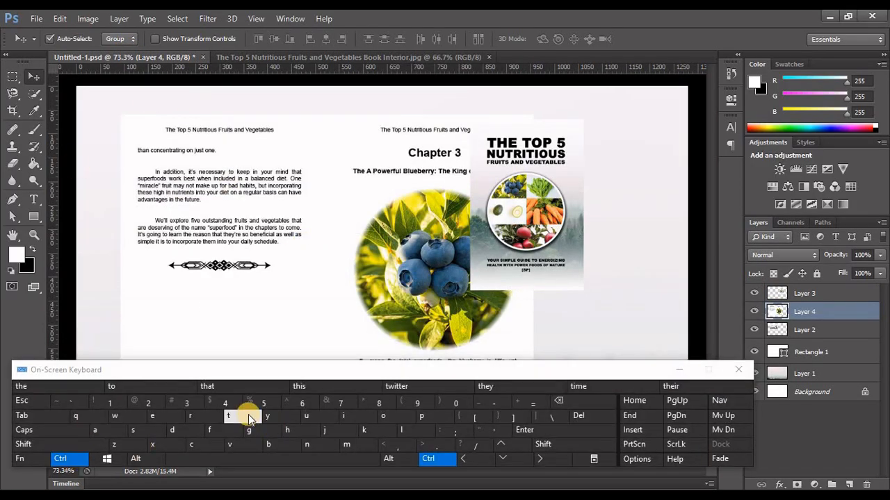
click(248, 415)
drag(357, 277, 401, 143)
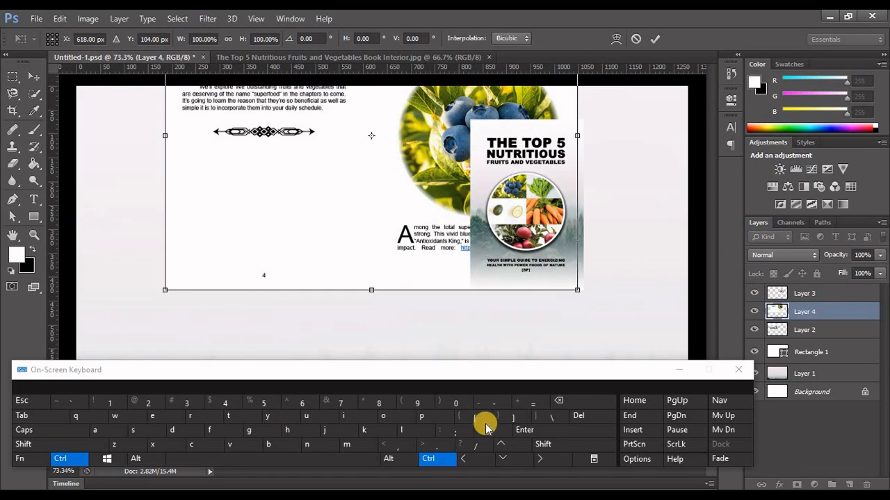
click(480, 403)
click(556, 443)
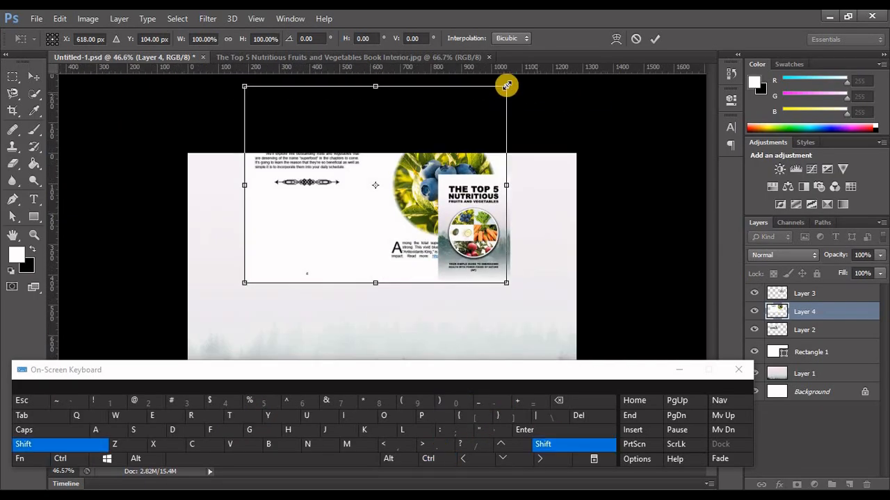
drag(504, 90, 392, 173)
click(428, 458)
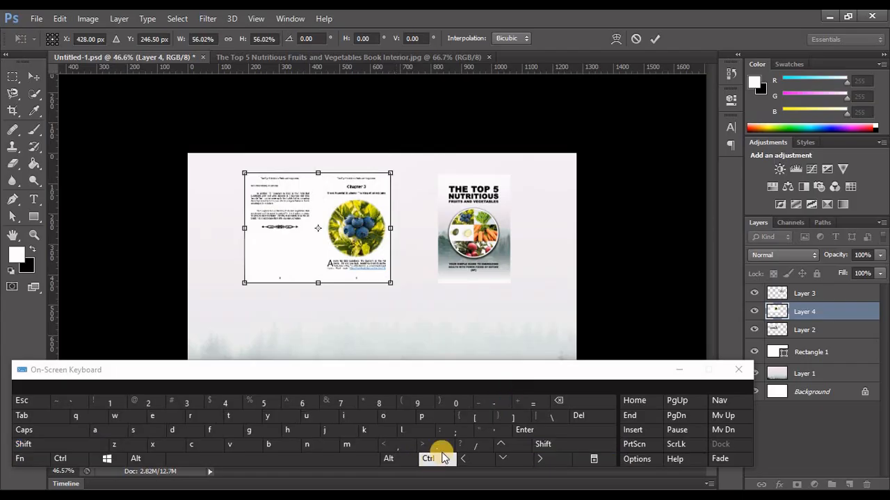
click(524, 403)
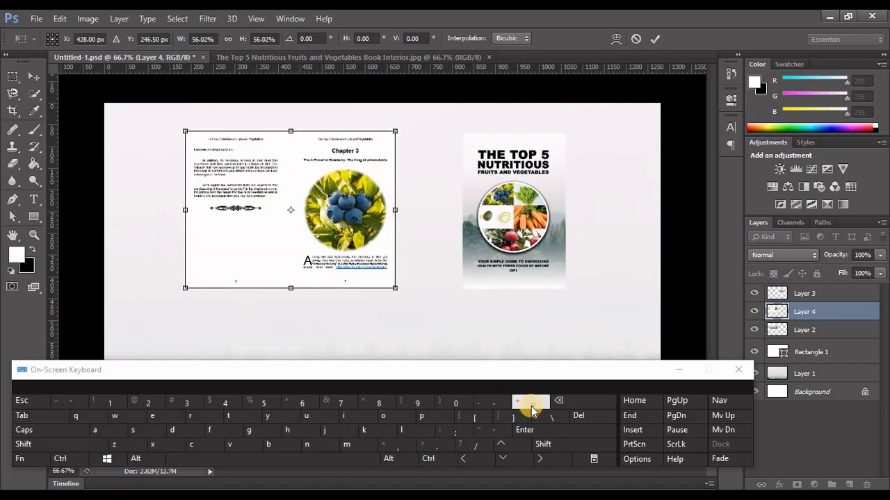
key(Return)
click(679, 370)
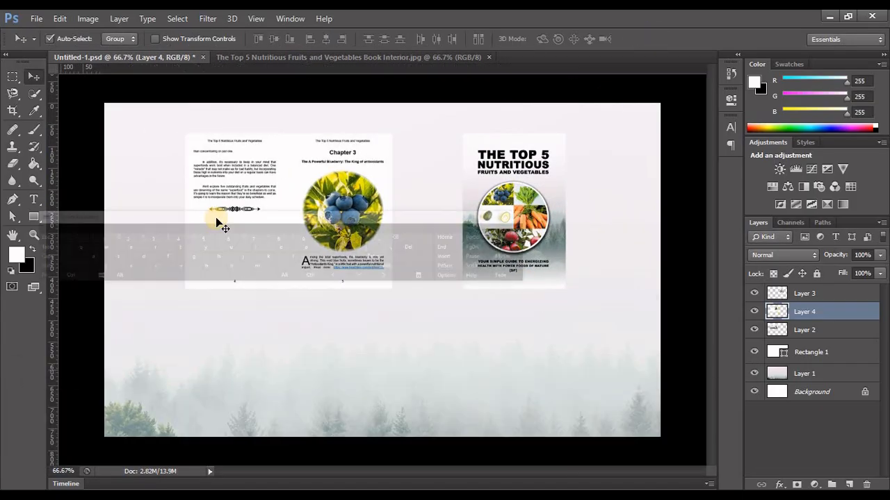
drag(216, 217, 215, 383)
- Convert the full cover, interior spread and eBook cover layers each to a Smart Object
click(815, 328)
right_click(817, 327)
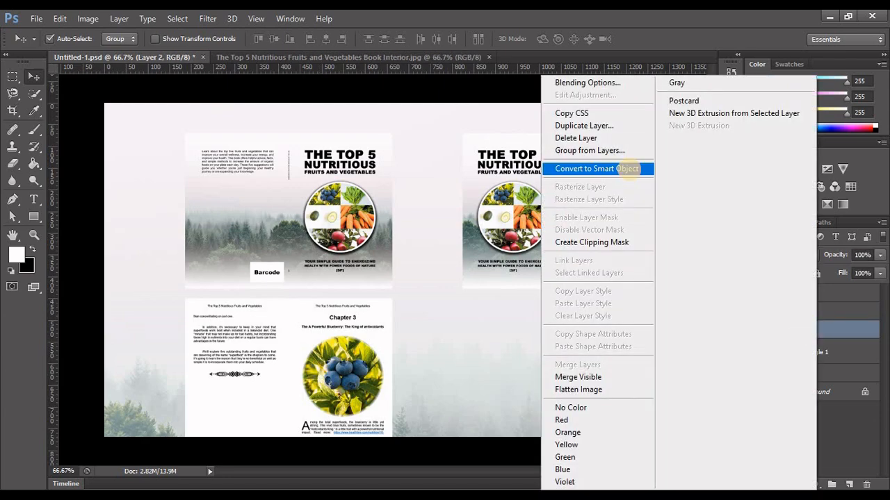
click(595, 168)
right_click(806, 312)
click(576, 168)
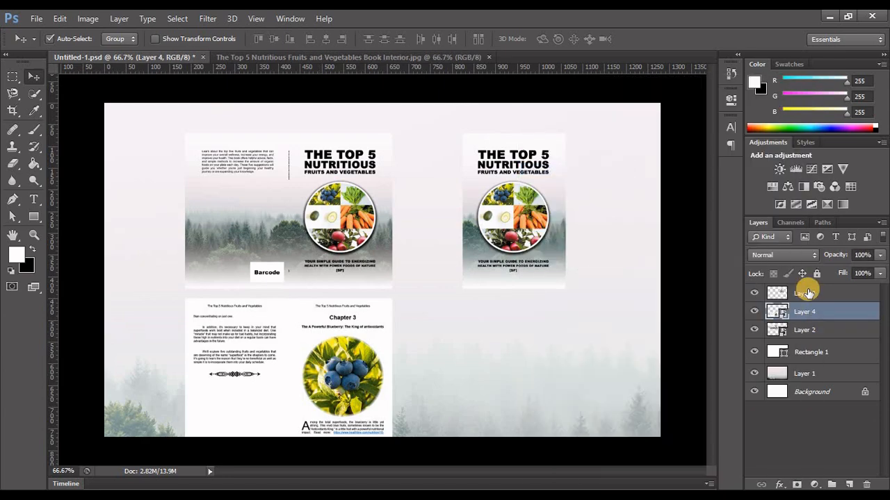
right_click(806, 292)
click(576, 168)
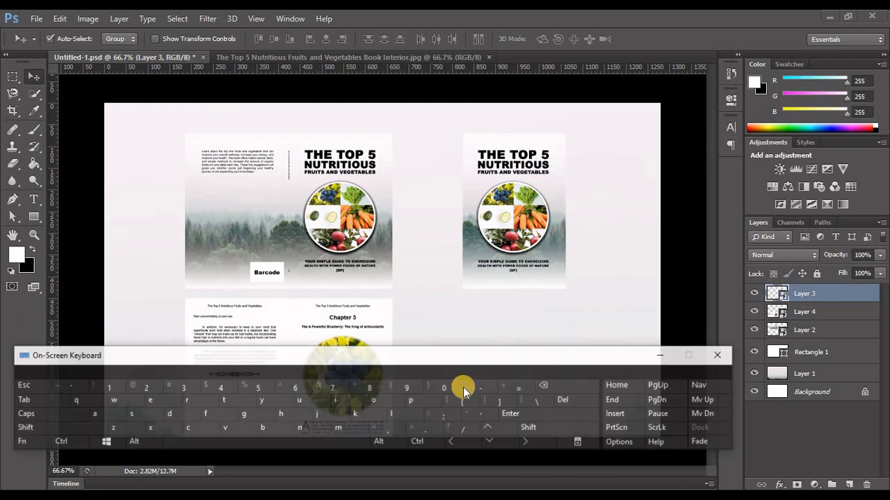
- Scale the three Smart Object layers together to about 83.6%, shift them slightly down and left within the canvas, and apply the transform
click(428, 459)
ctrl+click(843, 332)
ctrl+click(834, 312)
click(228, 416)
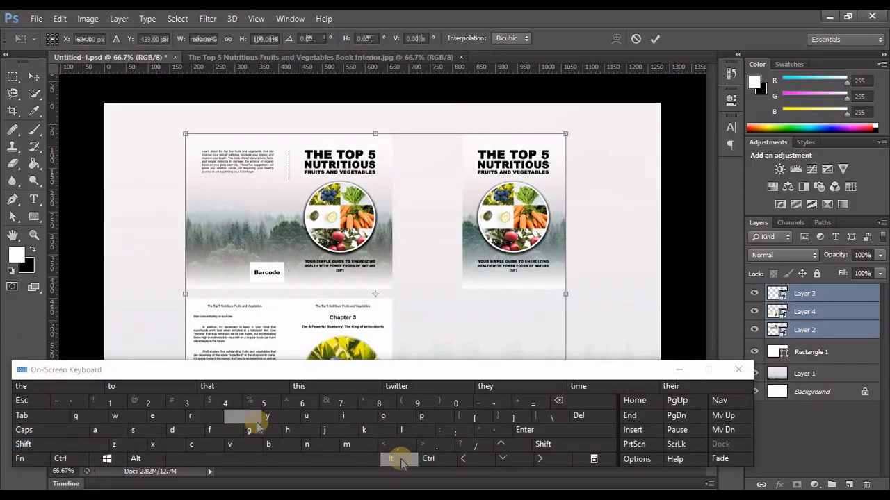
click(388, 459)
click(542, 444)
drag(563, 134, 540, 118)
click(679, 370)
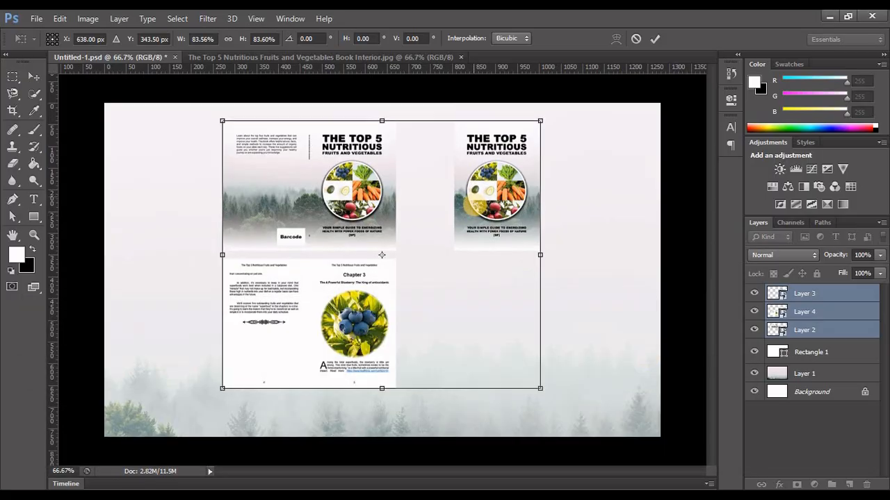
drag(474, 199, 467, 212)
click(653, 40)
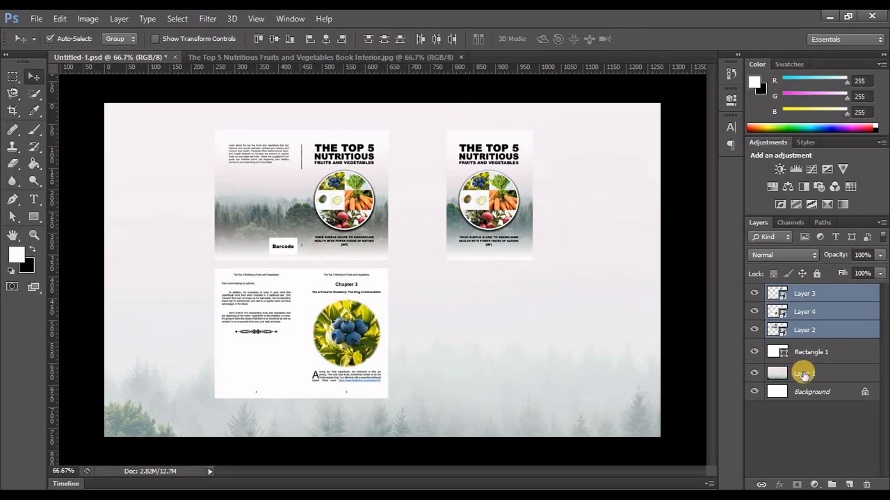
- Lock the Layer 1 background image and the Rectangle 1 overlay layer
click(806, 374)
click(831, 353)
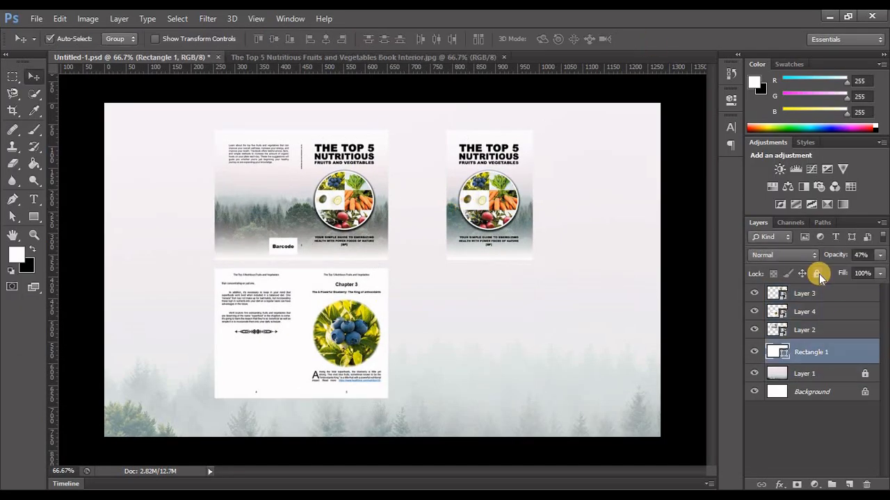
click(818, 273)
- Move the full cover and eBook cover up to widen the gap above the interior spread, and shift all three layers down together
drag(176, 144, 439, 223)
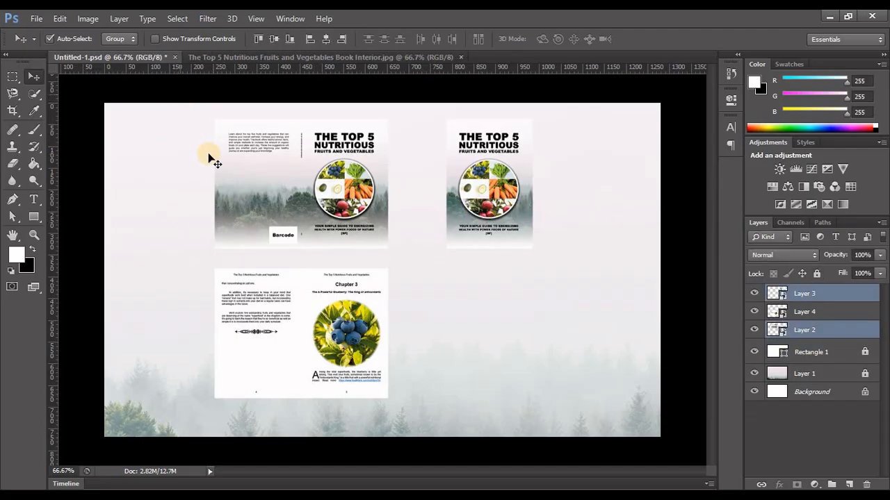
drag(212, 161, 459, 248)
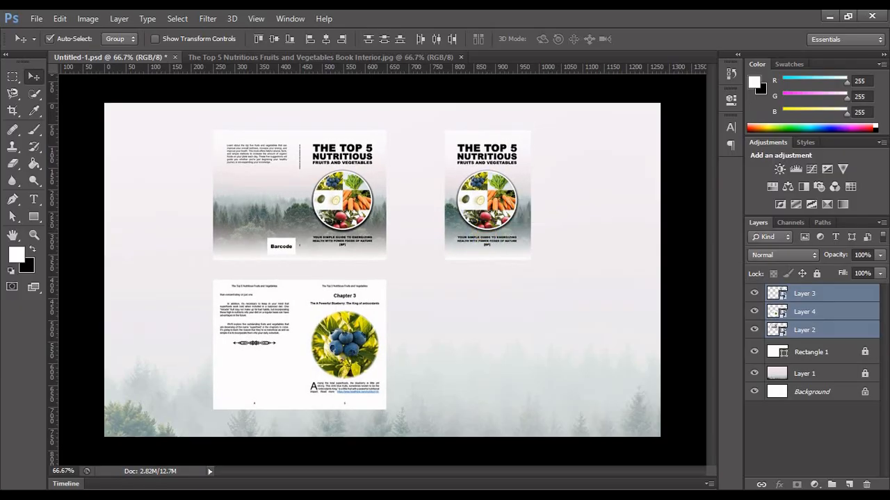
- Scale the three book layers proportionally about their centre to about 91.8%, apply it, and nudge them 9 px right and 1 px down
click(70, 457)
click(232, 417)
click(391, 457)
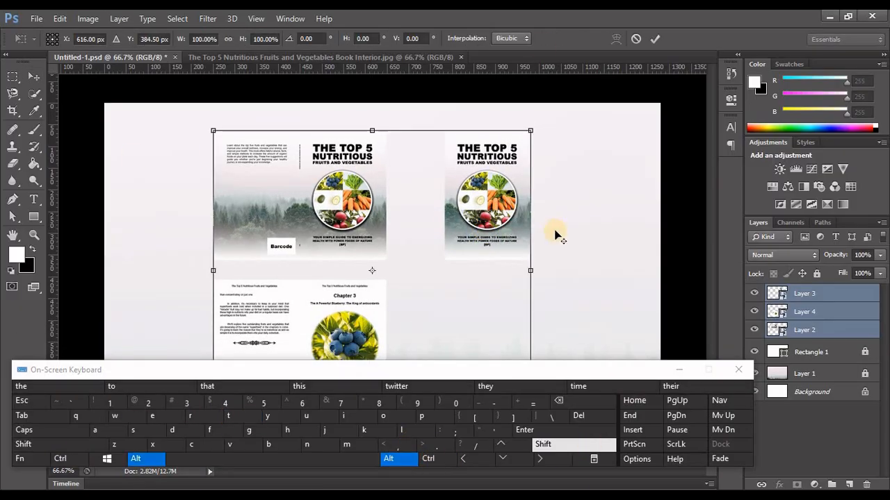
key(shift)
drag(532, 131, 518, 142)
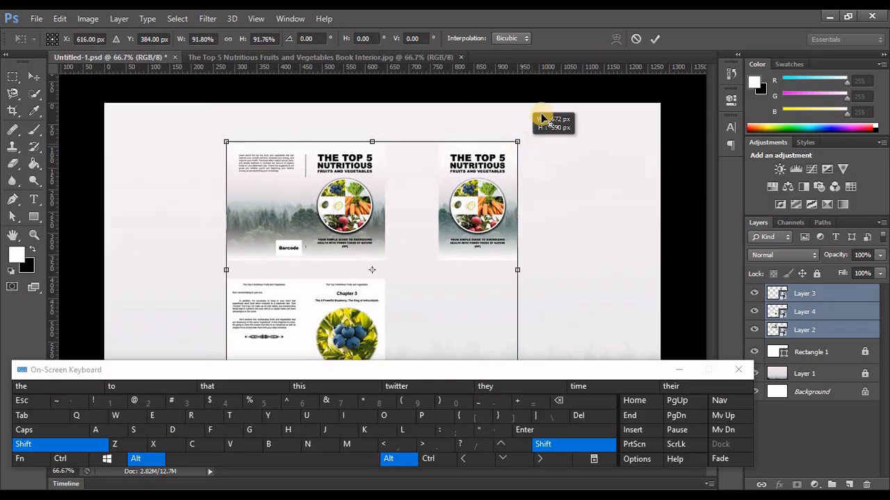
click(655, 38)
click(679, 370)
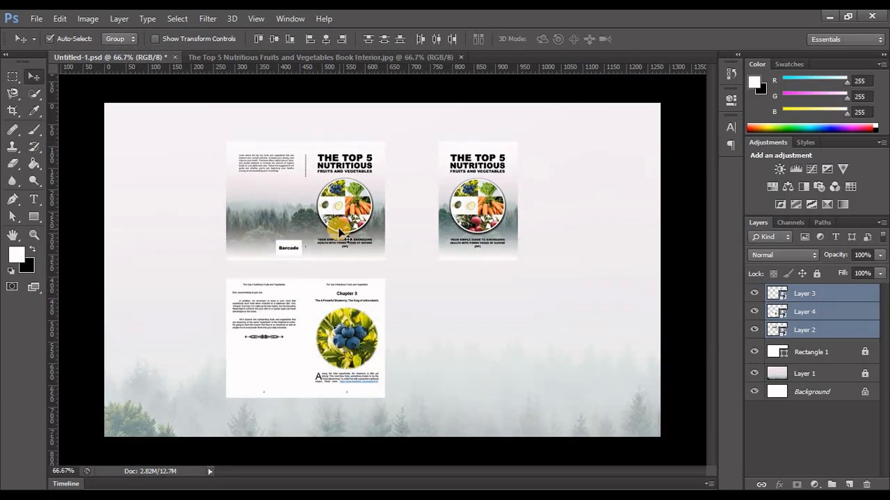
drag(340, 226, 344, 227)
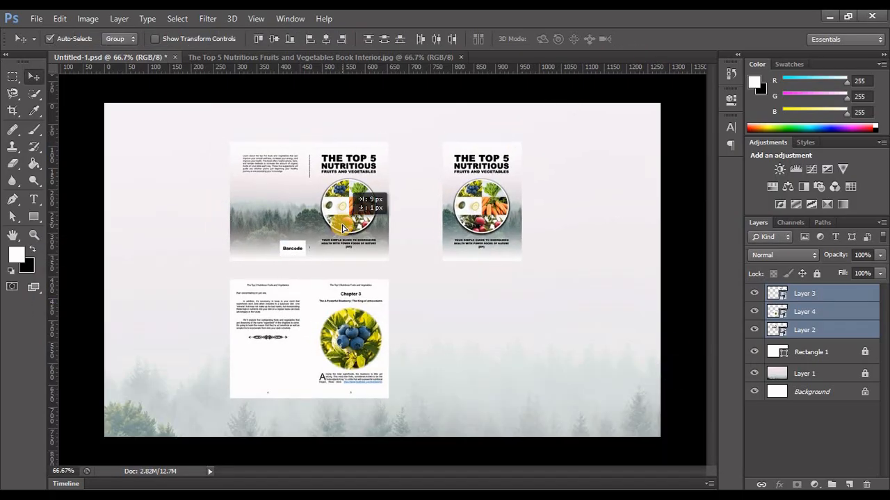
- Close the Book Interior document and draw a rounded rectangle of about 185 × 275 px with 10 px radius over the eBook cover
click(413, 60)
click(459, 58)
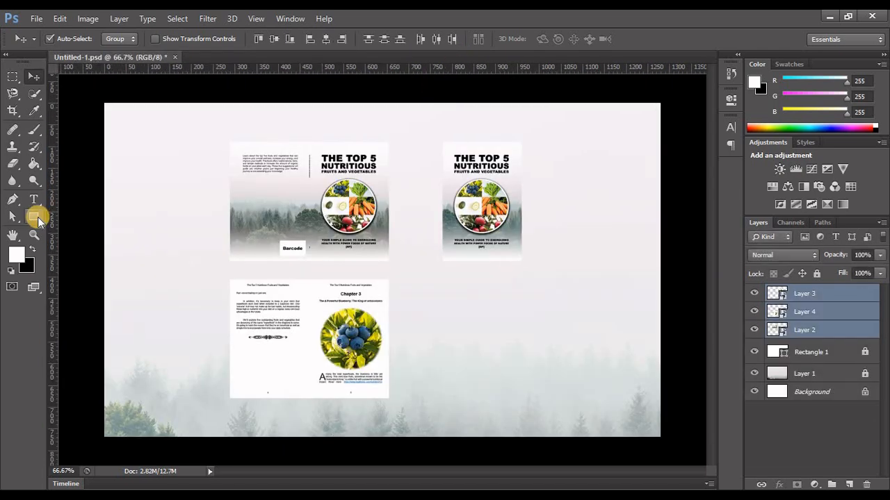
drag(33, 216, 139, 213)
drag(441, 142, 522, 262)
- Fill the rounded rectangle with black and move it directly below the eBook cover, level with the interior spread
click(120, 40)
click(89, 64)
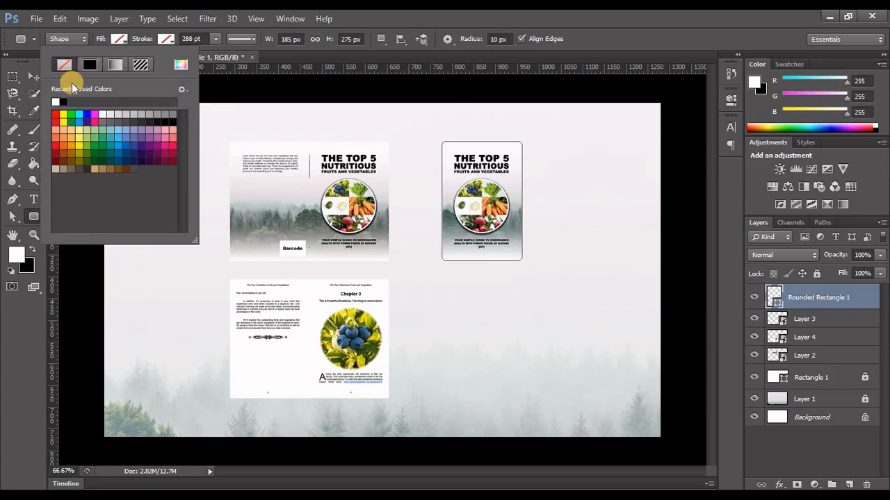
click(618, 37)
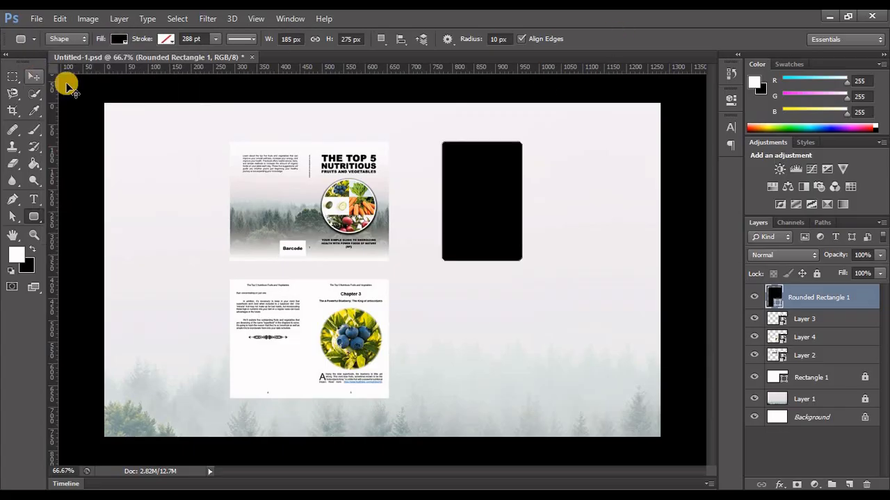
click(33, 77)
drag(489, 203, 490, 341)
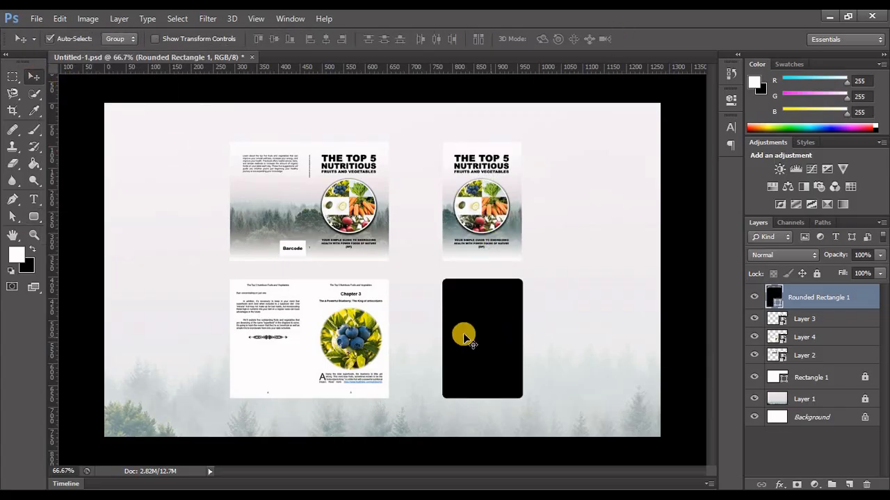
- Draw a rectangle of about 118 × 196 px inside the black rounded rectangle and fill it with white
click(34, 216)
click(98, 214)
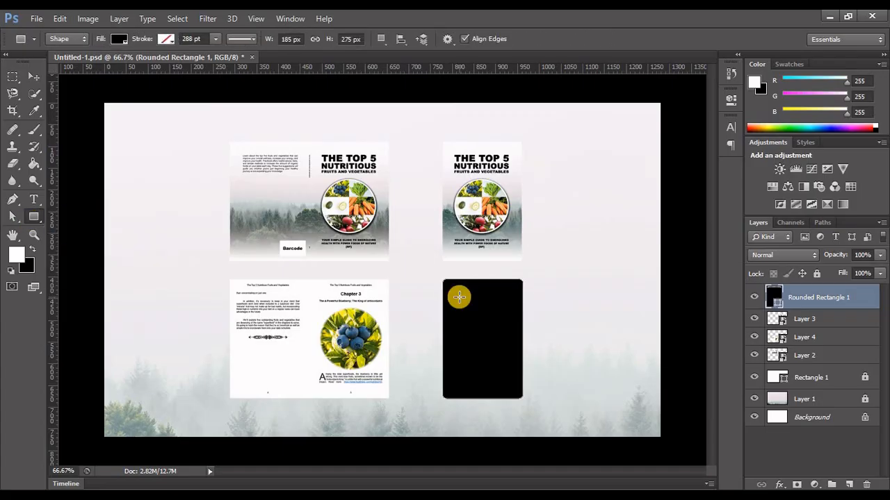
drag(458, 298, 510, 382)
click(115, 41)
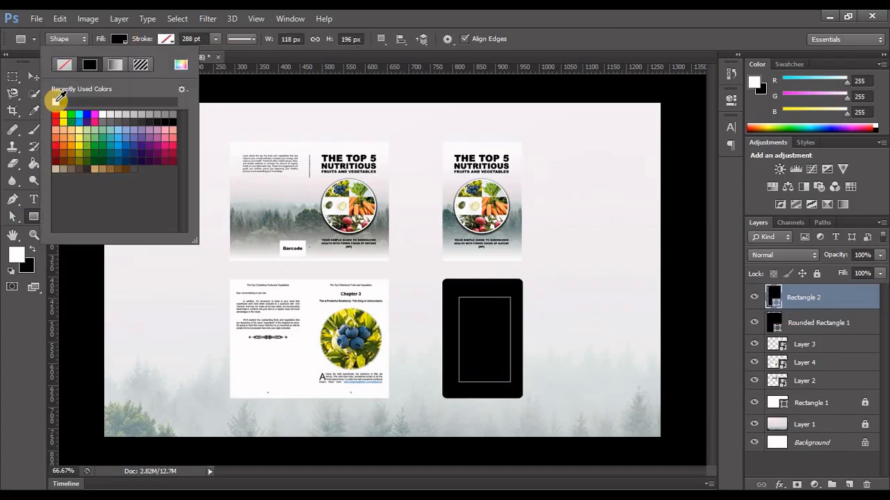
click(56, 101)
- Select the white rectangle and the black rounded rectangle layers together and align their centres
key(ctrl)
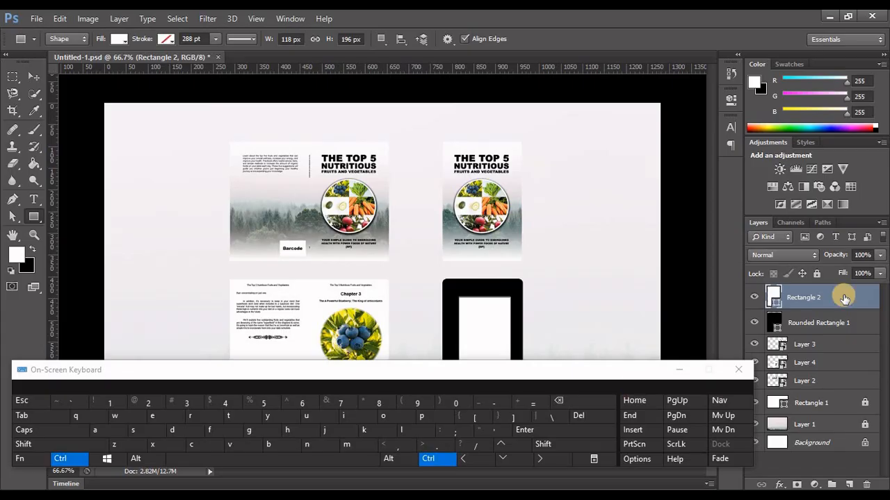
ctrl+click(853, 323)
click(34, 76)
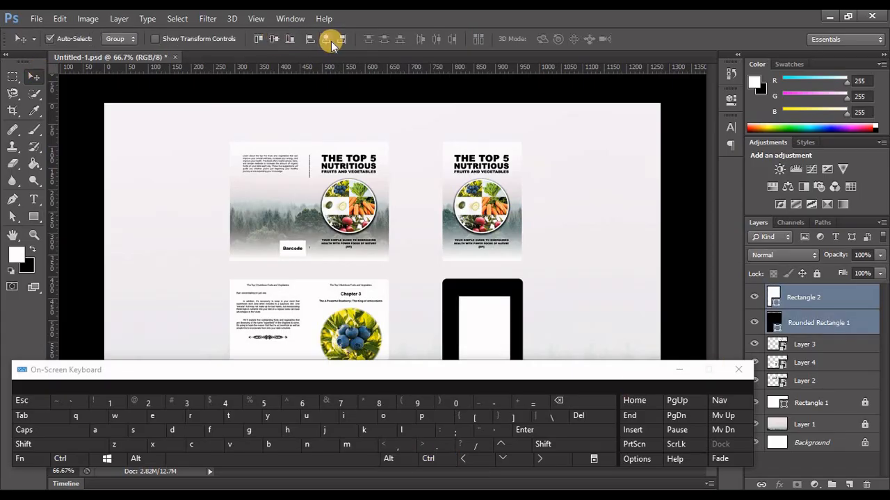
- Enlarge the white rectangle proportionally about its centre to leave a narrow black frame, reduce its height slightly, and apply the transform
click(60, 458)
click(236, 417)
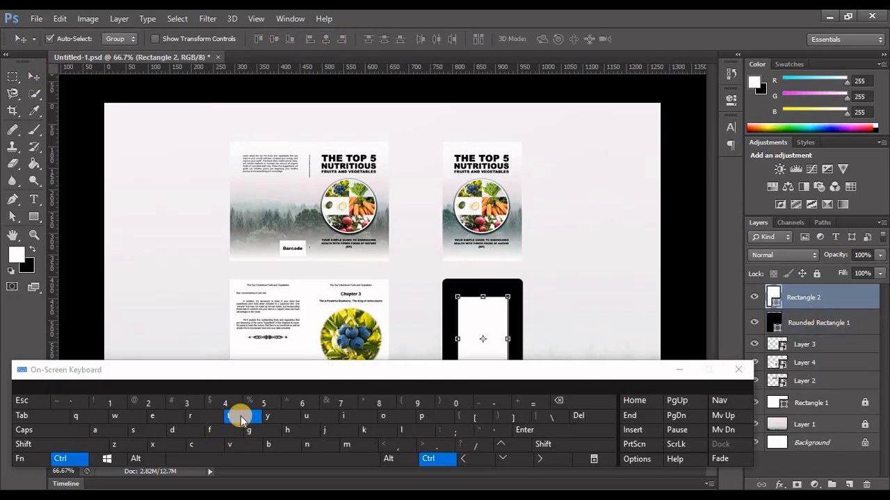
click(383, 459)
click(542, 446)
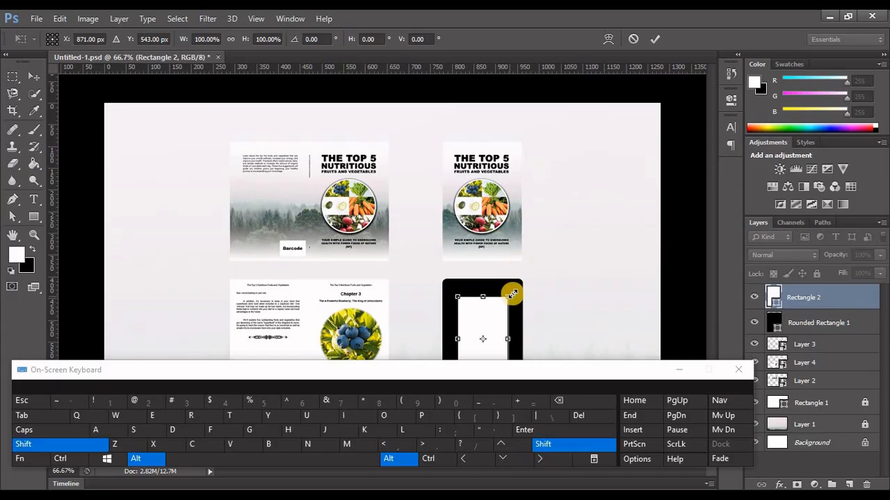
drag(512, 294, 513, 290)
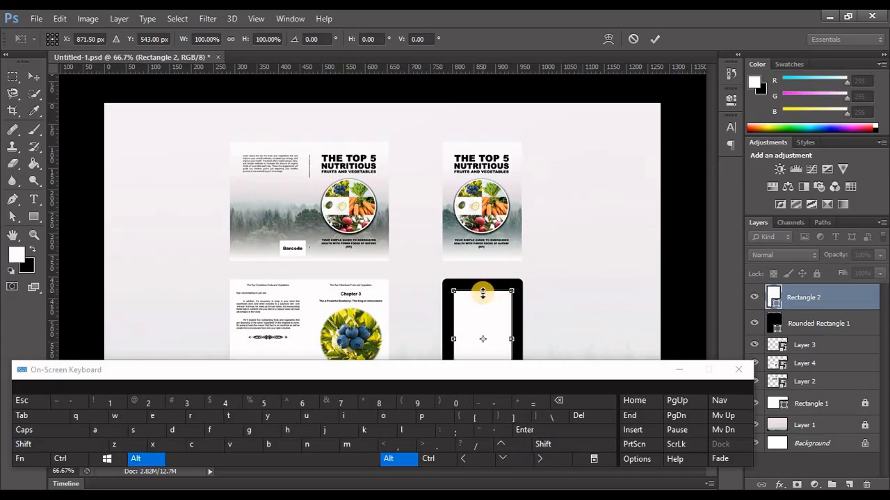
drag(482, 294, 482, 295)
click(654, 39)
- Centre the resized white rectangle and the black rounded rectangle on each other horizontally and vertically
click(428, 459)
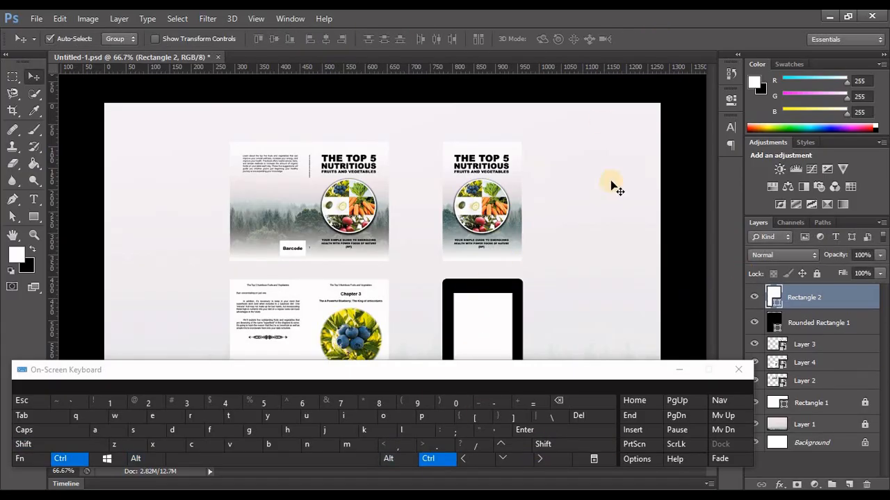
ctrl+click(818, 323)
click(324, 38)
click(275, 39)
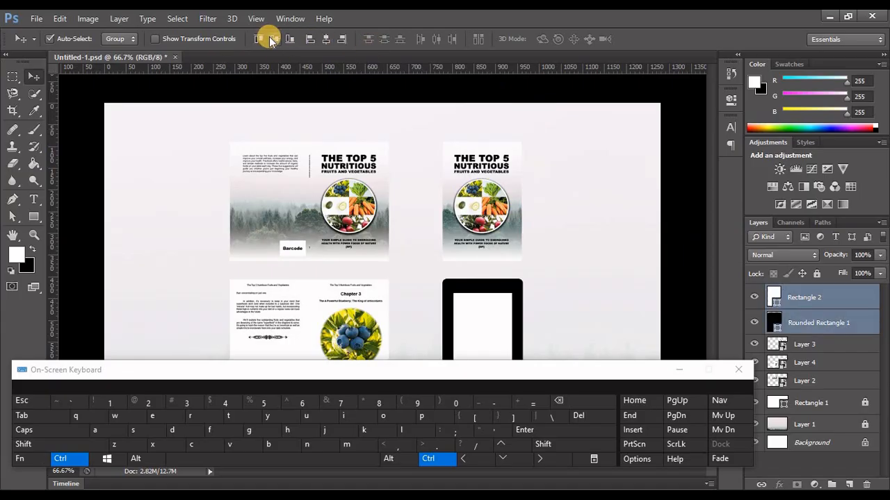
click(685, 374)
- Convert the Rectangle 2 and Rounded Rectangle 1 layers each to a Smart Object
click(804, 298)
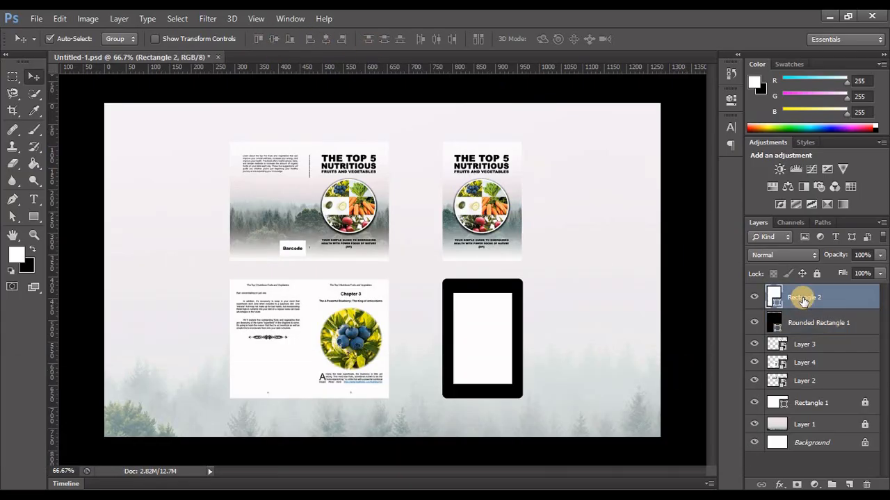
right_click(805, 298)
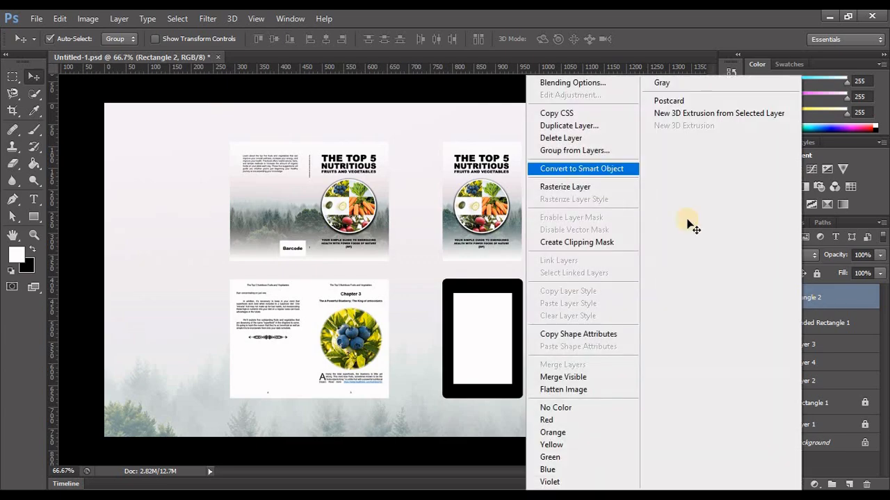
click(576, 169)
click(806, 318)
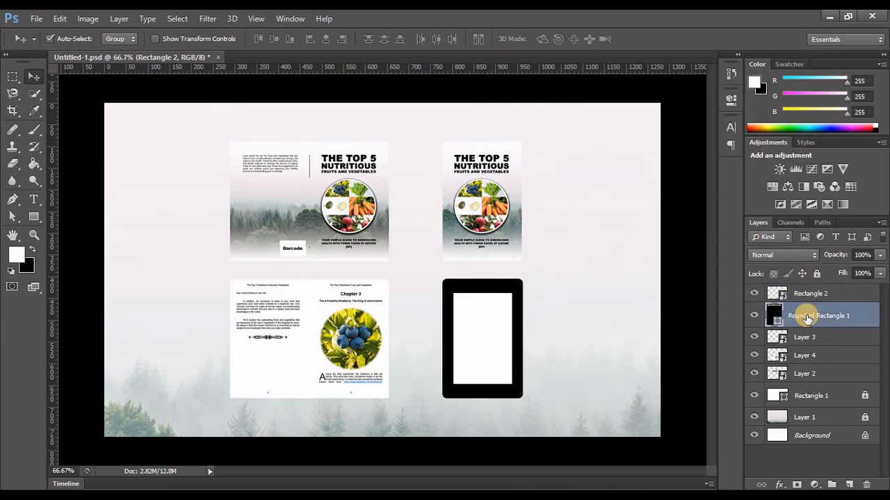
right_click(794, 317)
click(599, 171)
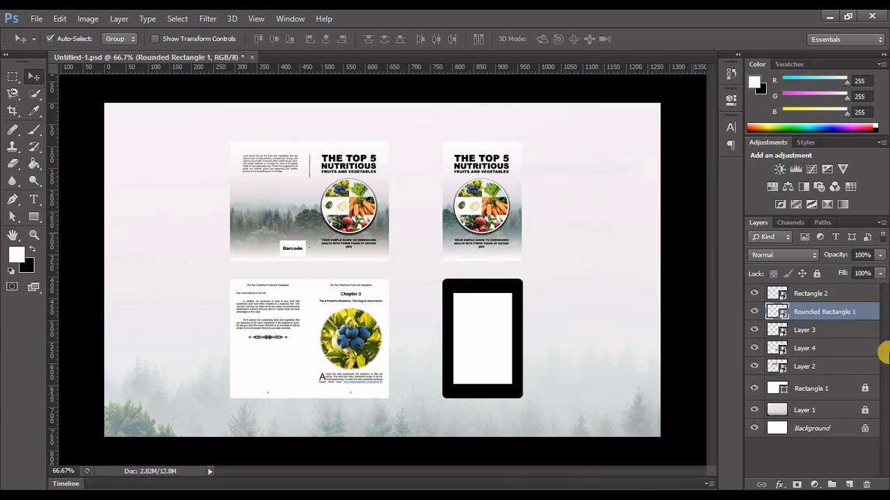
- Add an anti-aliased drop shadow to the full cover with a 163° angle, 0 px distance and 13 px size
click(262, 211)
click(779, 485)
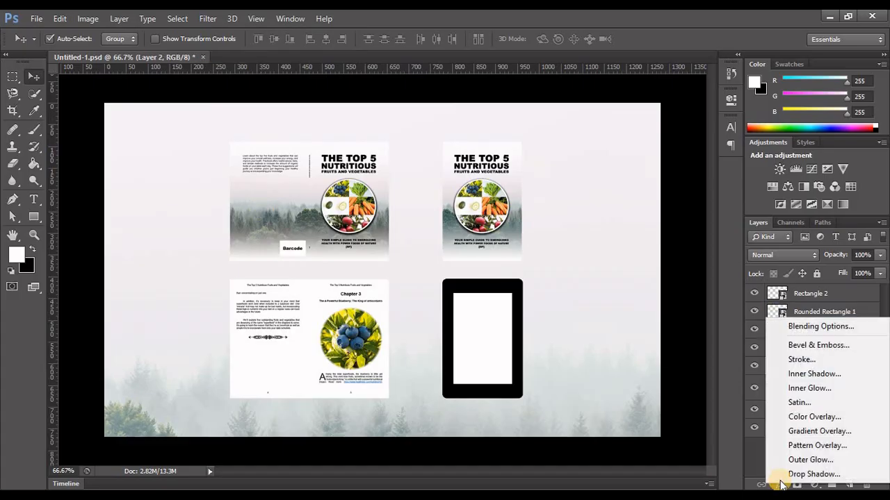
click(806, 473)
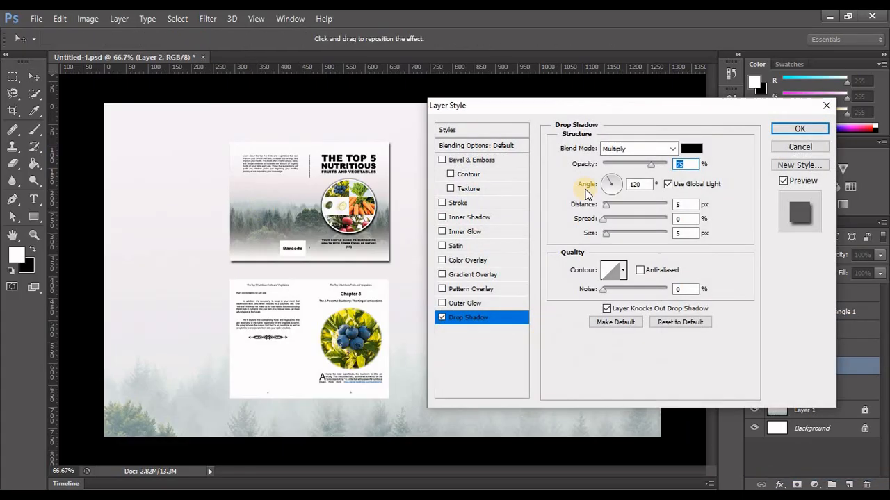
drag(608, 186, 576, 204)
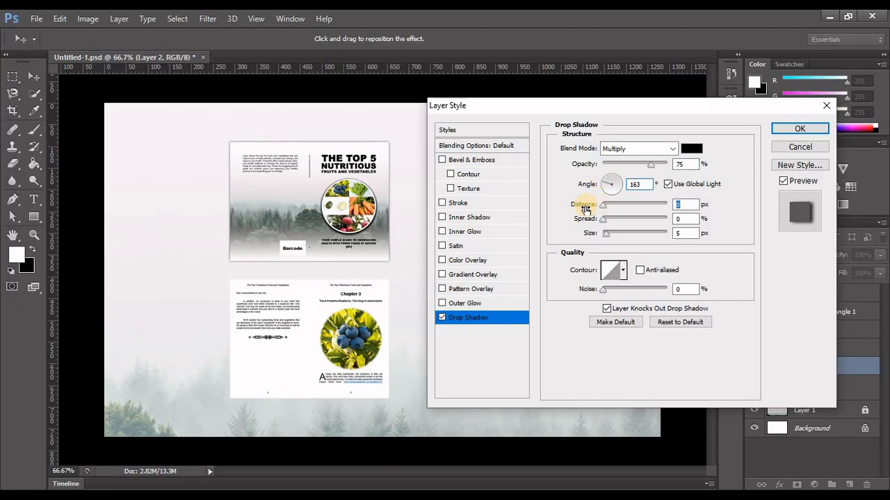
drag(608, 236, 614, 240)
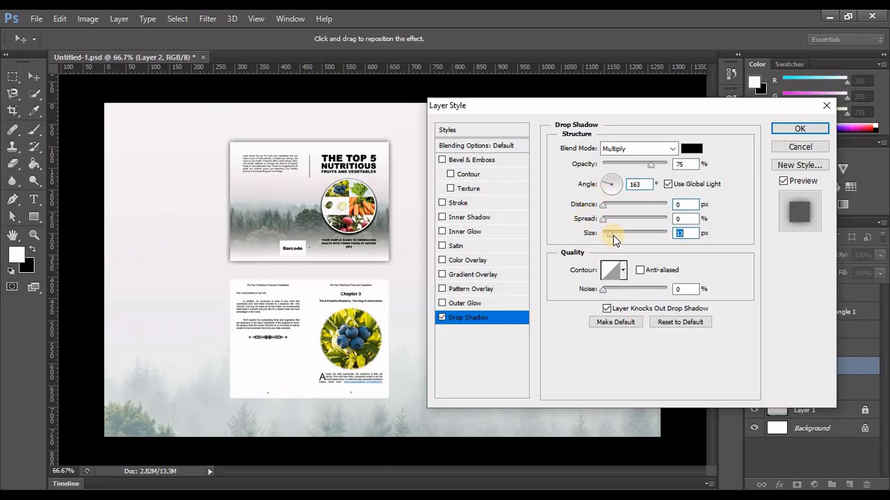
click(800, 129)
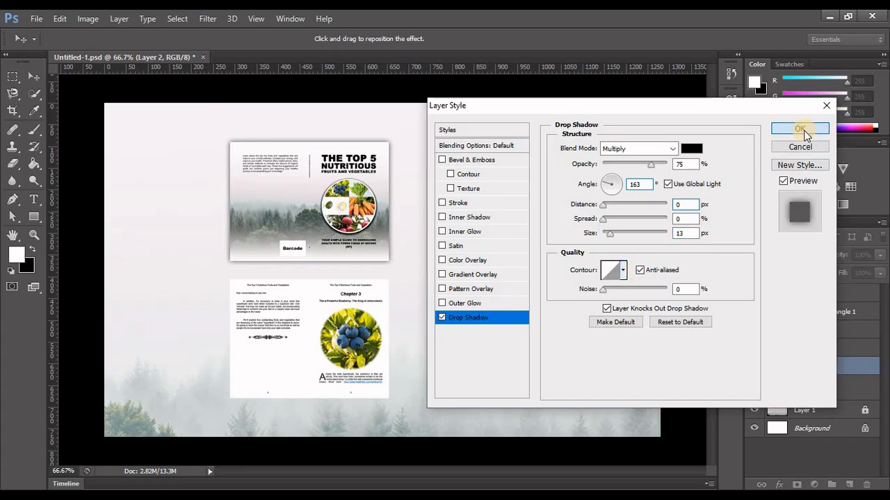
- Copy the full cover's layer style to the interior spread, the eBook cover and the black rounded rectangle
right_click(790, 370)
click(574, 310)
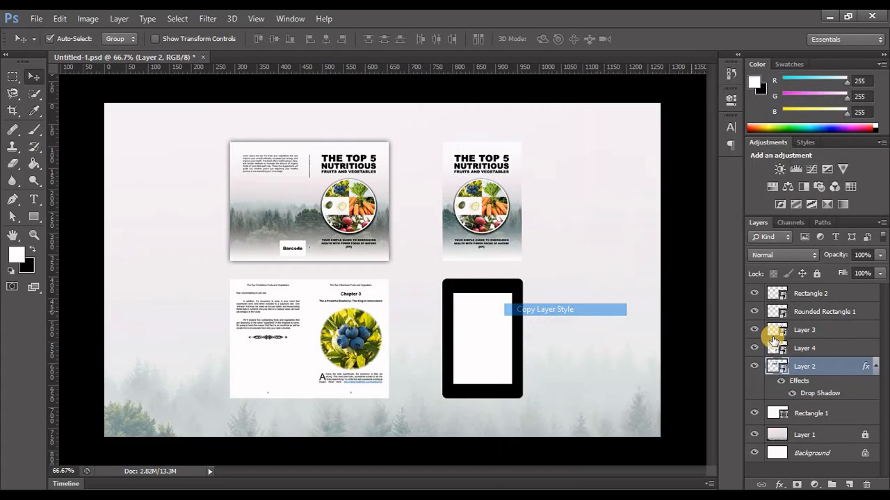
right_click(805, 348)
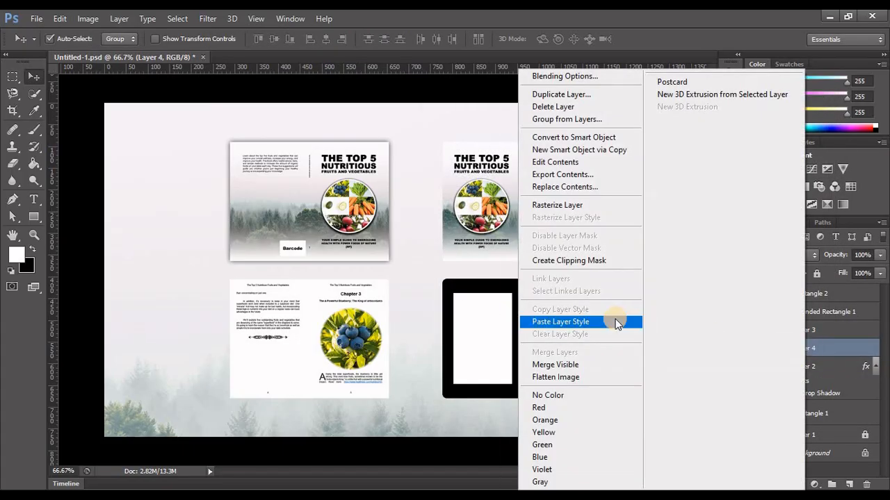
click(600, 321)
right_click(811, 328)
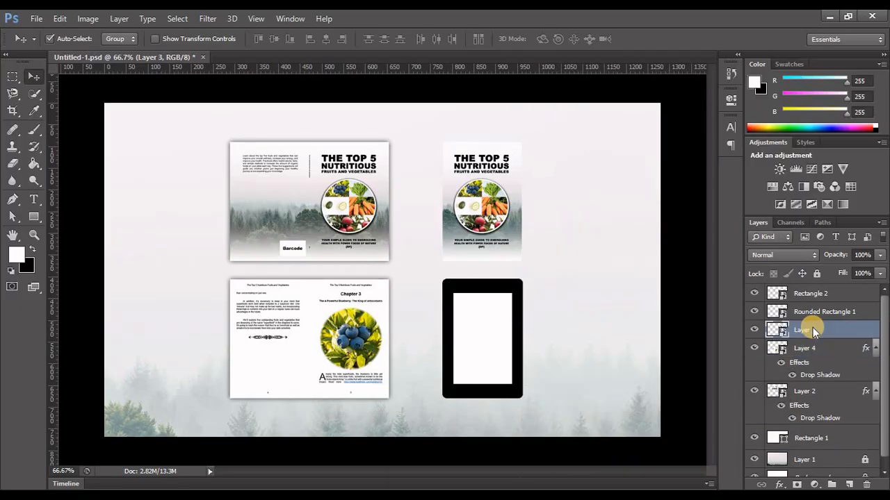
click(590, 322)
right_click(817, 312)
click(678, 321)
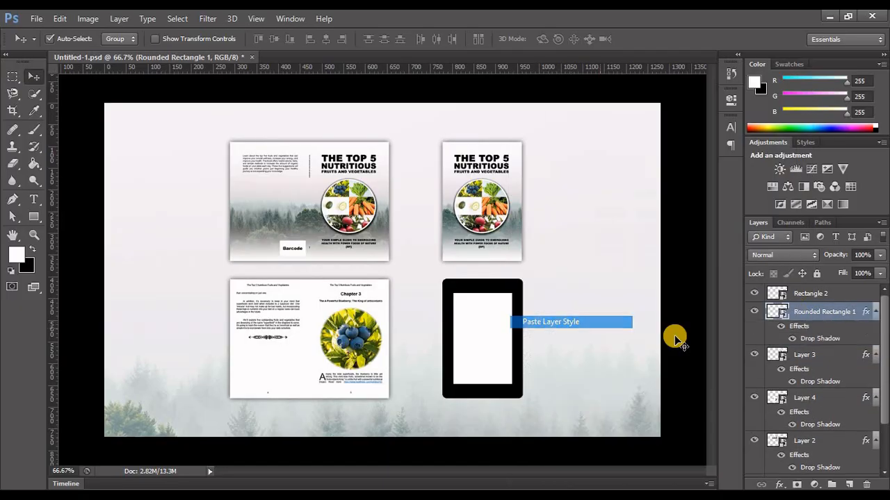
- Open the contents of the Rectangle 2 Smart Object and place "The Top 5 Nutritious Fruits and Vegetables eBook Interior" in it
click(783, 296)
double_click(783, 296)
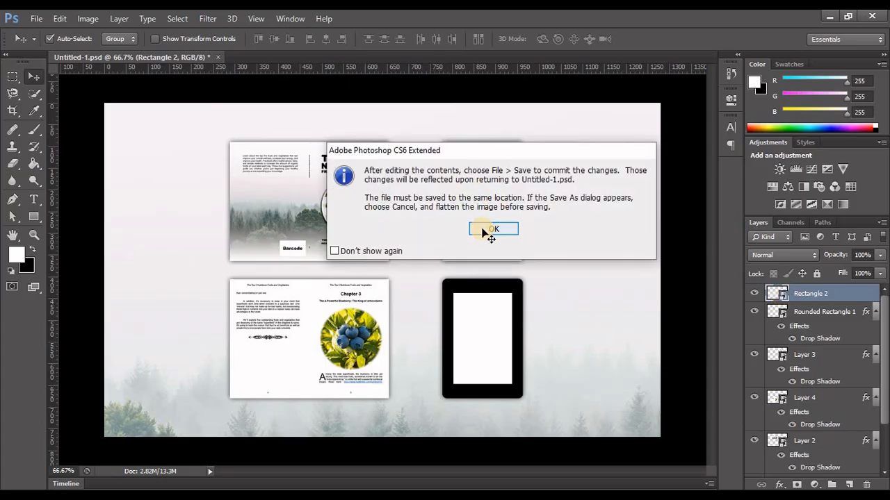
click(483, 230)
click(36, 19)
click(60, 230)
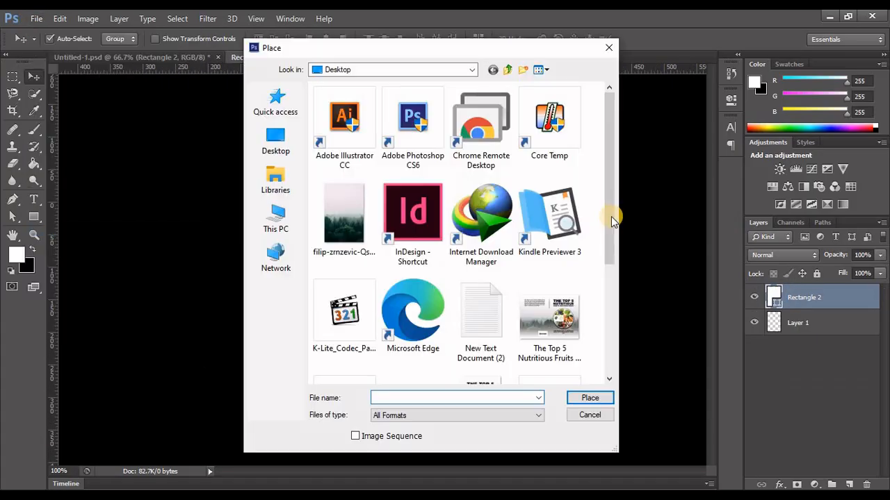
scroll(584, 344, down, 2)
scroll(584, 344, down, 2)
double_click(342, 320)
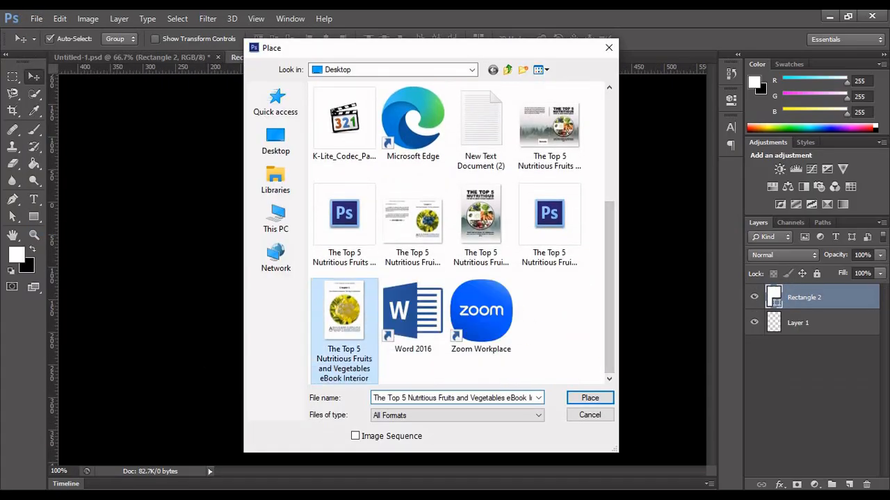
click(656, 35)
- Save the edited Smart Object contents and close them to return to the main composition
click(36, 19)
click(37, 161)
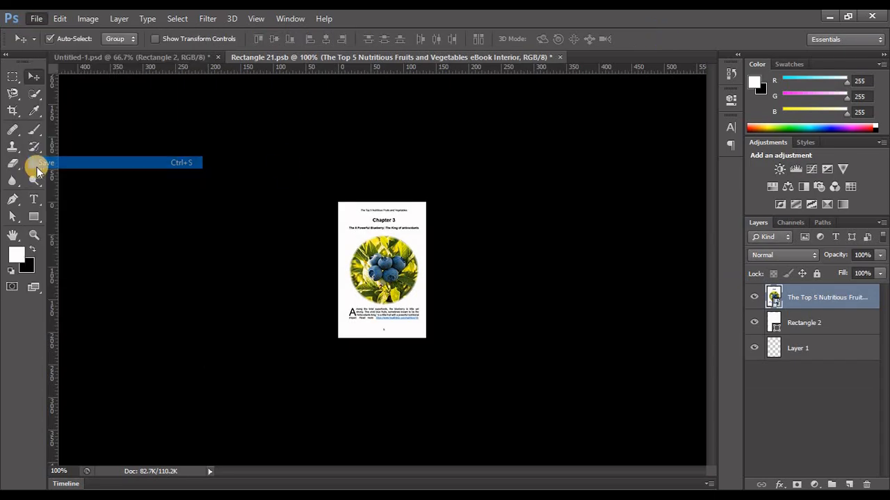
click(556, 56)
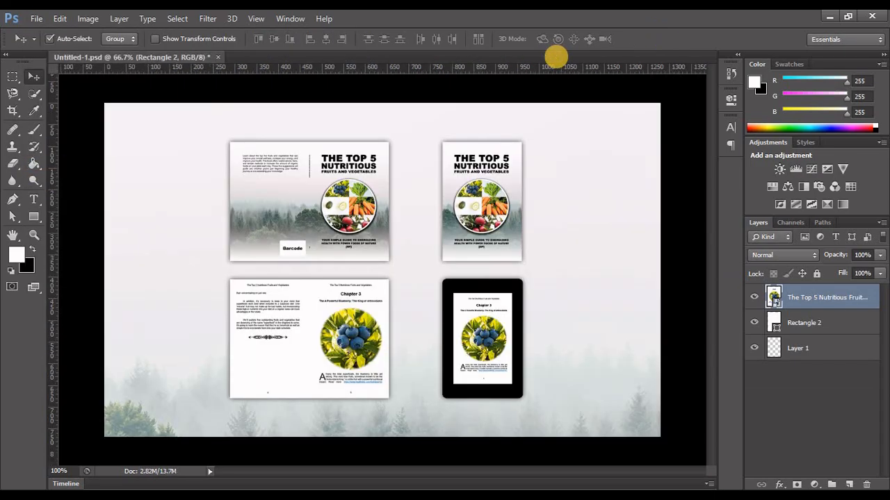
- Duplicate the full cover's layer, Layer 2, in place
click(291, 215)
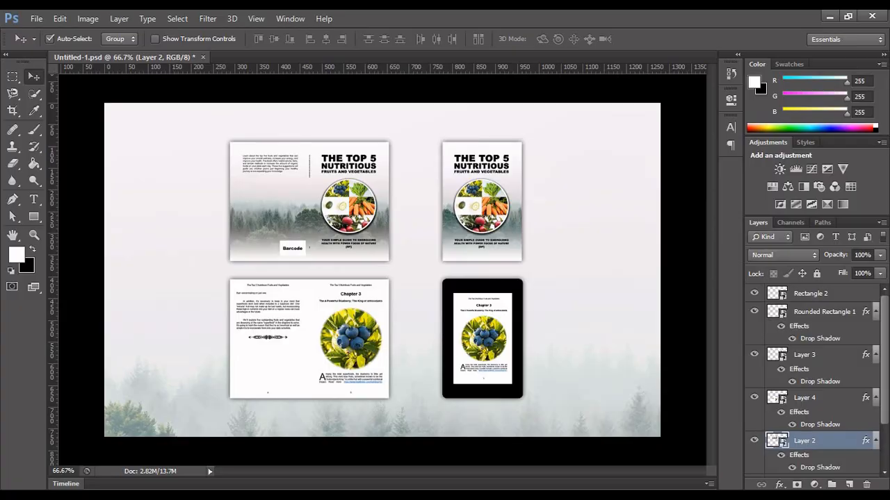
key(super+ctrl+o)
click(61, 458)
click(337, 433)
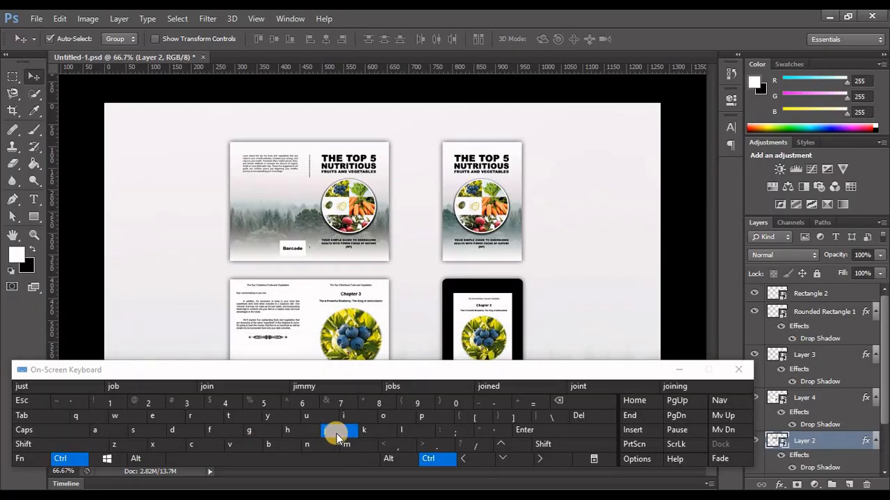
click(687, 374)
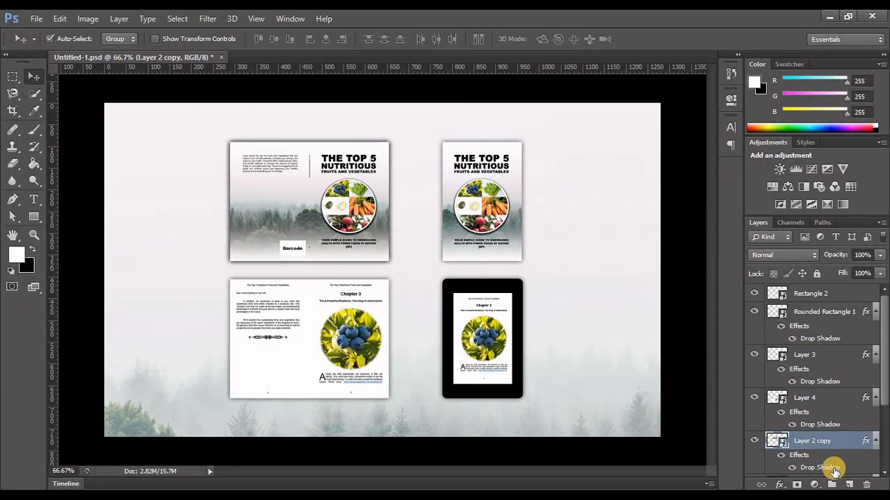
- Set the duplicated full cover's drop shadow to 20% opacity and 45% spread with a double-peaked ring contour
double_click(835, 472)
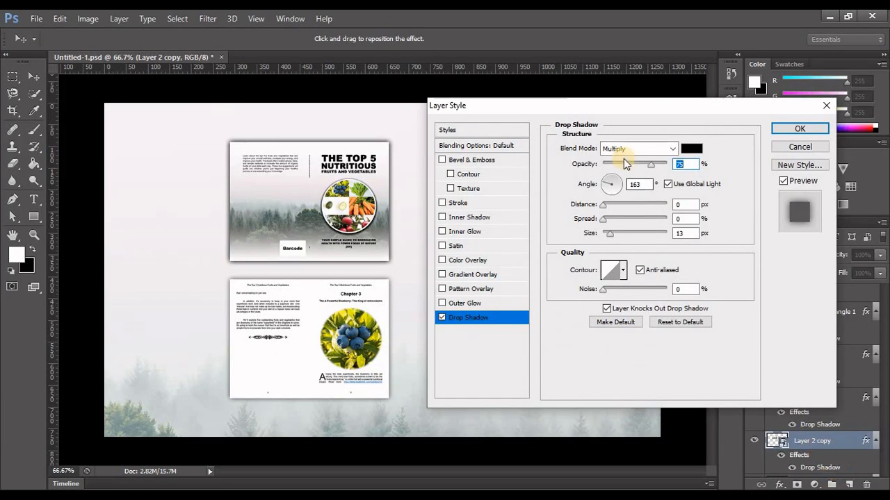
drag(616, 170, 614, 170)
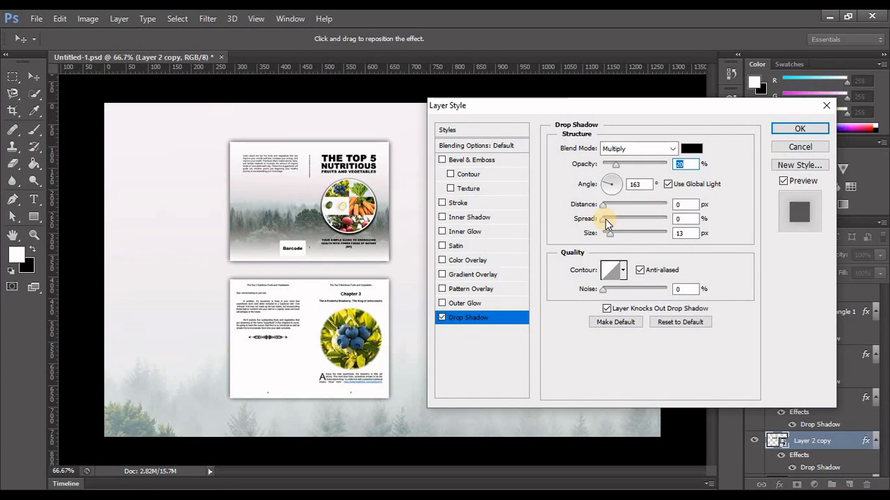
drag(604, 219, 630, 219)
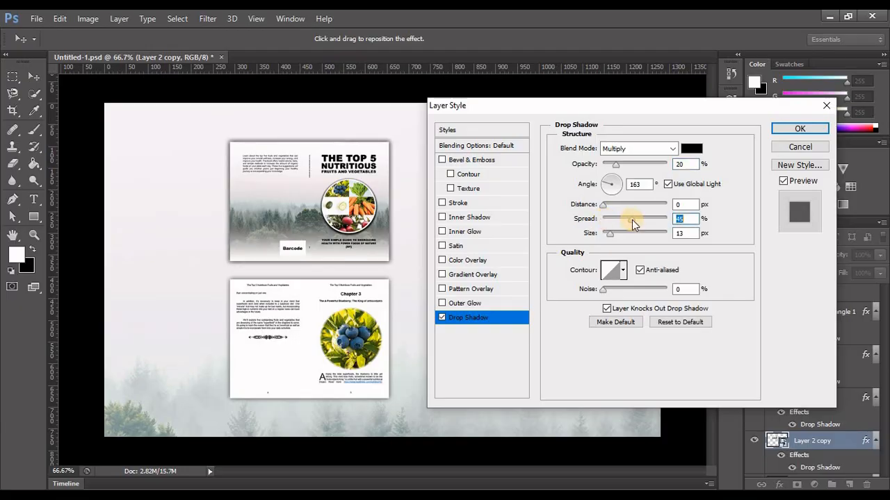
click(623, 270)
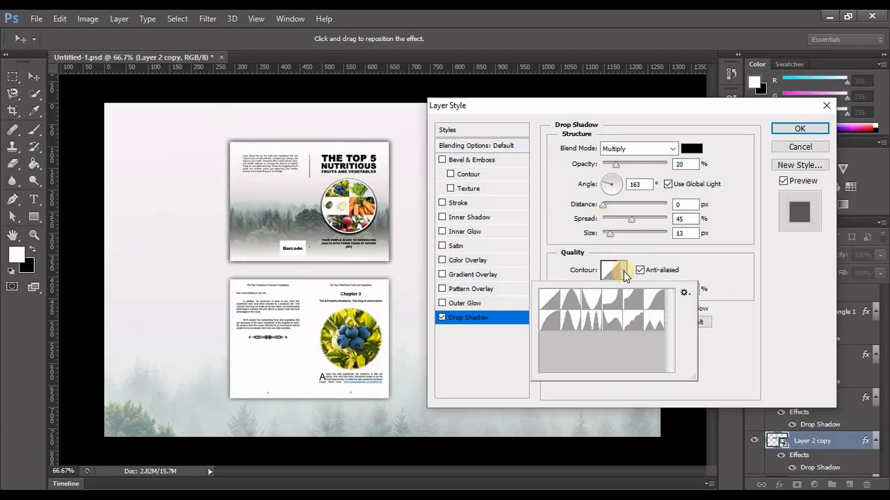
click(588, 325)
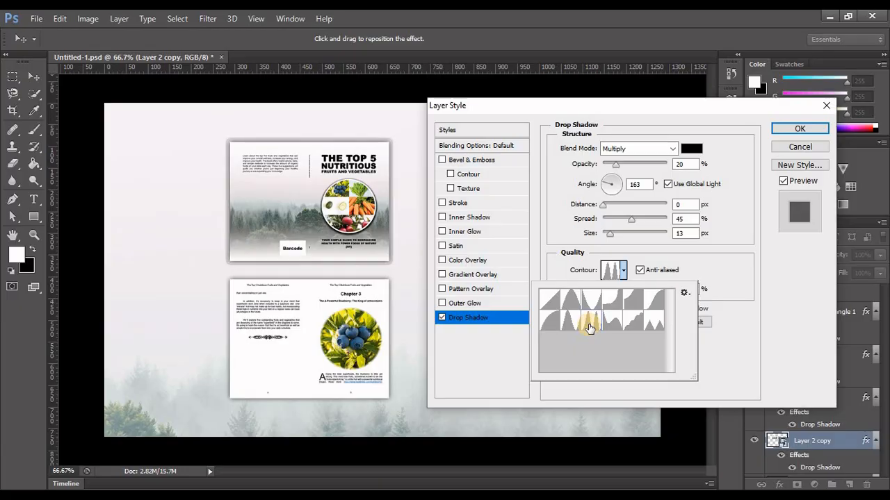
click(798, 128)
- Duplicate the interior spread's layer, Layer 4, in place
click(294, 349)
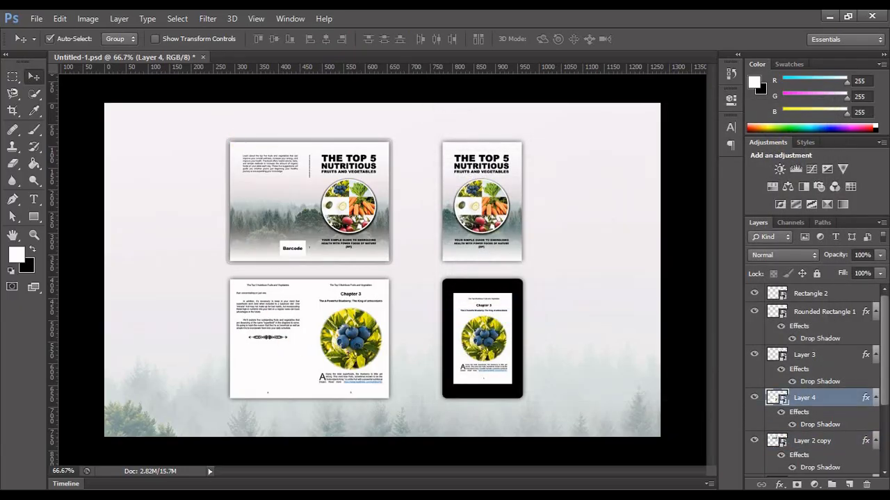
click(61, 458)
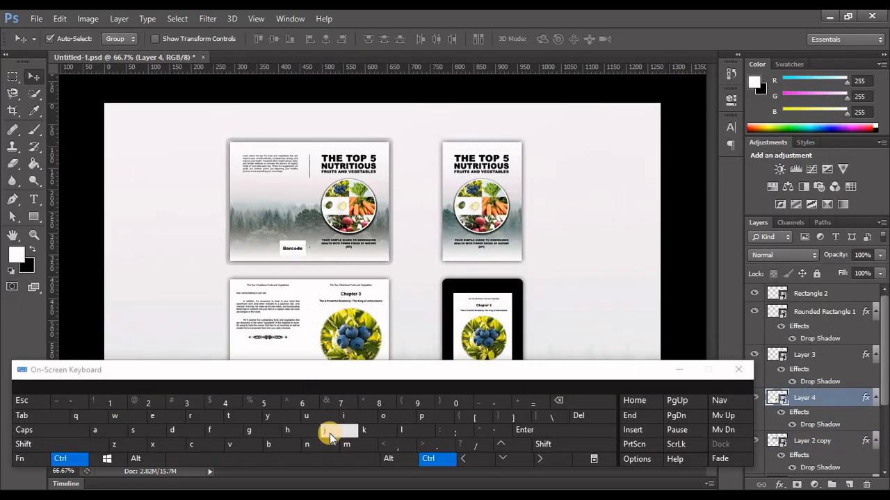
click(326, 431)
click(679, 369)
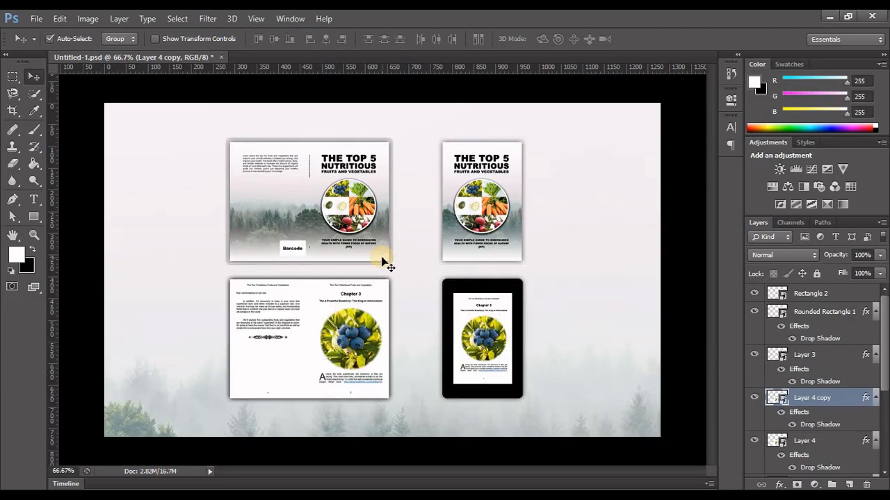
- Copy the layer style of Layer 2 copy and paste it onto Layer 4 copy
click(383, 258)
right_click(834, 446)
click(655, 259)
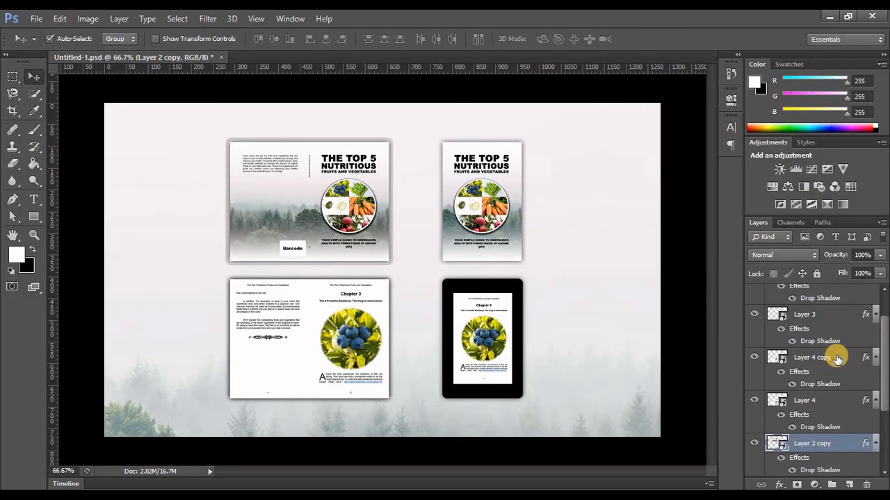
click(830, 359)
right_click(830, 360)
click(588, 322)
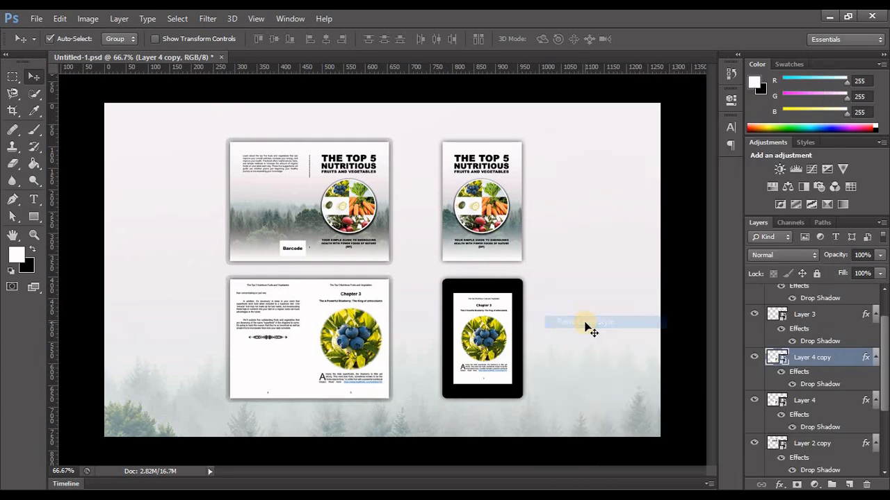
- Duplicate the eBook cover's layer, Layer 3, in place
click(804, 314)
key(ctrl+super+o)
click(61, 459)
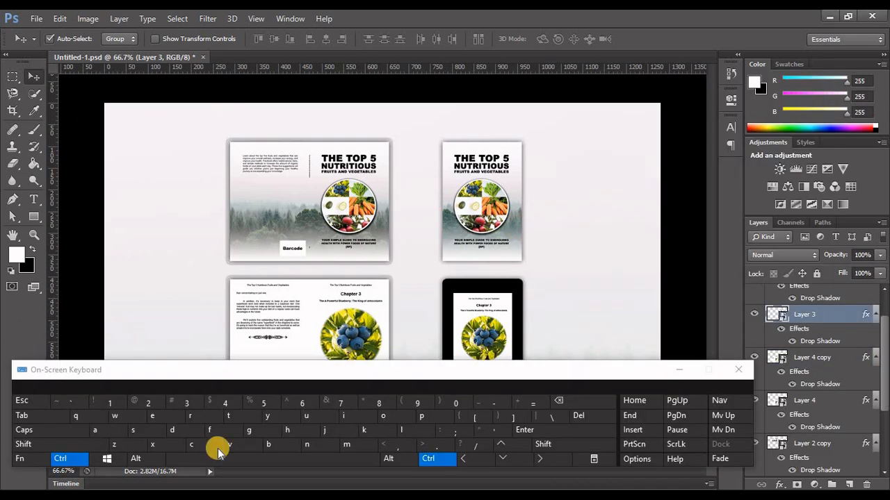
click(351, 430)
click(675, 369)
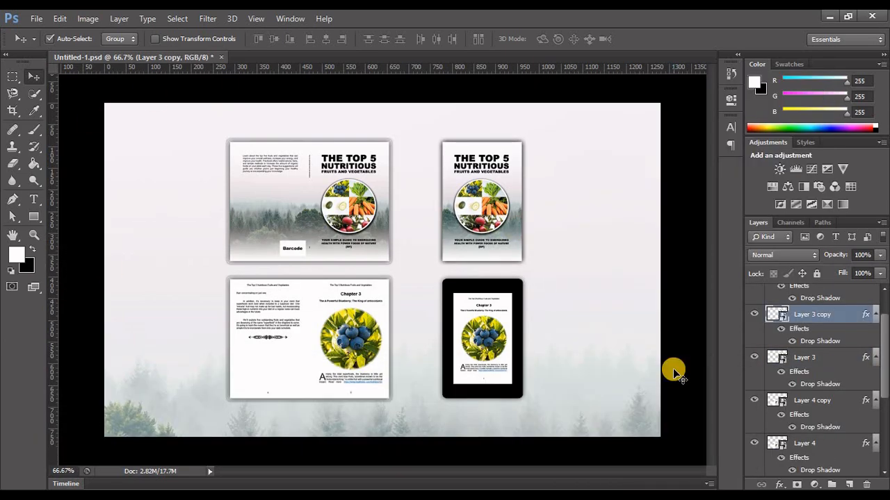
- Copy the layer style of Layer 4 copy and paste it onto Layer 3 copy
click(804, 382)
right_click(804, 384)
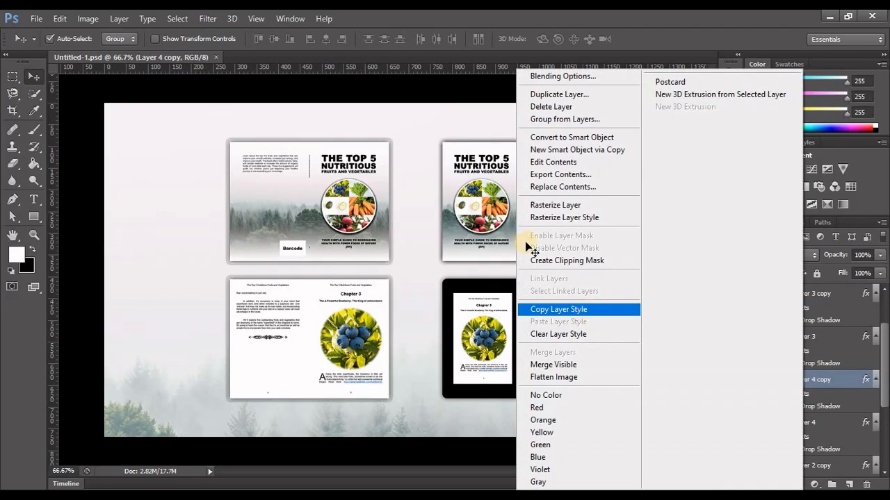
click(588, 310)
click(822, 293)
right_click(822, 293)
click(604, 321)
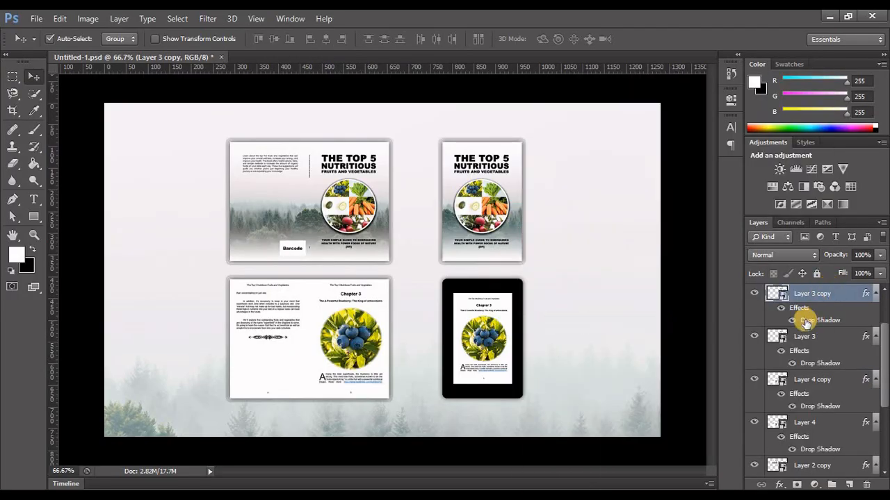
- Set the drop shadow of Layer 3 copy to 2 px distance, 28% spread and 6 px size
double_click(806, 321)
click(604, 205)
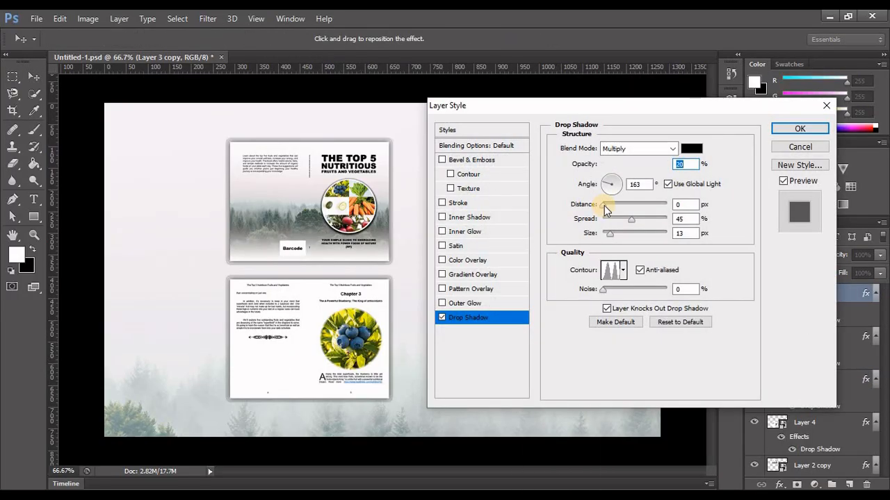
click(609, 218)
drag(609, 218, 607, 238)
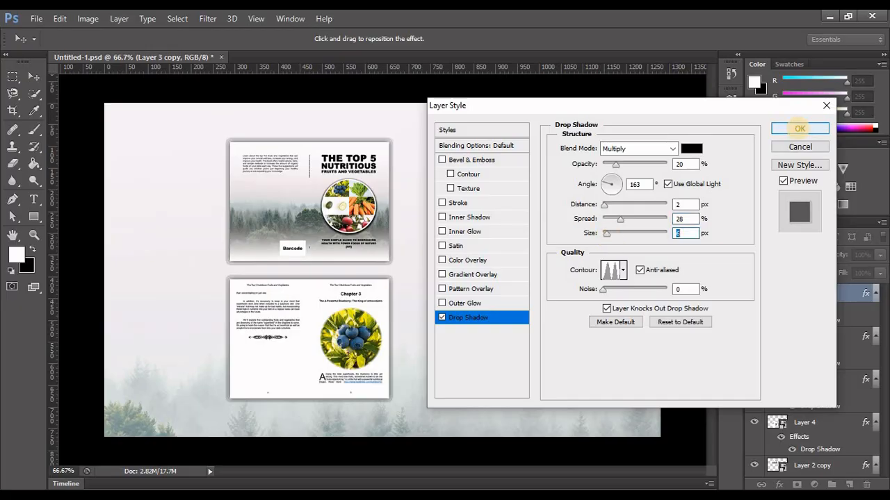
click(799, 129)
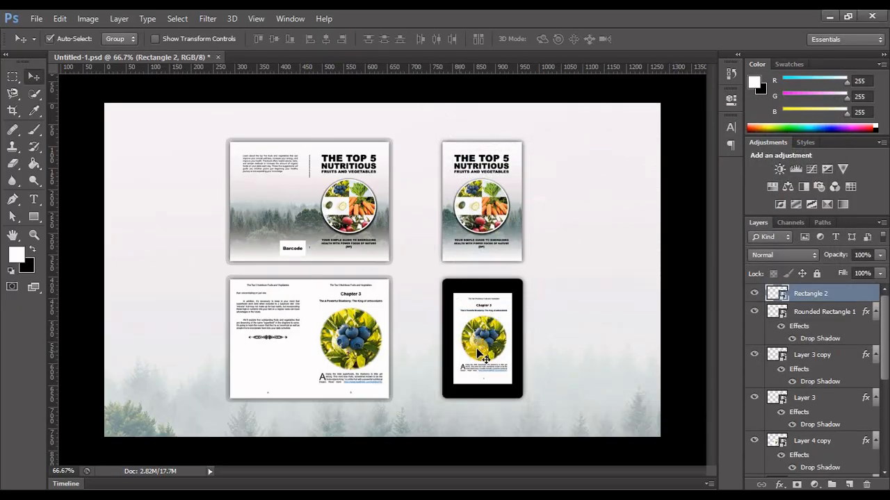
- Add an anti-aliased inner shadow to the e-reader screen, Rectangle 2, with 75% opacity, 0 px distance and 5 px size
click(779, 484)
click(816, 383)
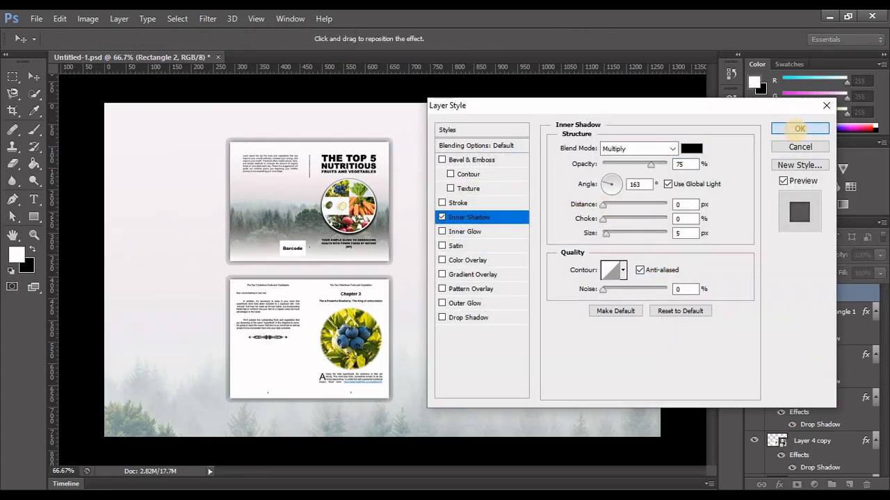
click(800, 129)
- Draw a narrow rectangle of about 25 × 277 px along the left edge of the eBook cover
click(513, 190)
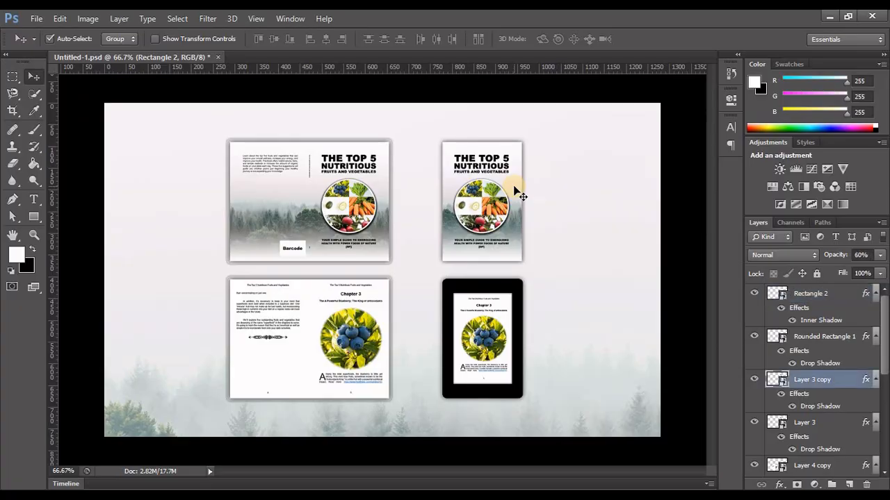
key(u)
drag(440, 141, 451, 260)
- Fill the narrow rectangle with the Neutral Density linear gradient at a 0° angle
click(120, 41)
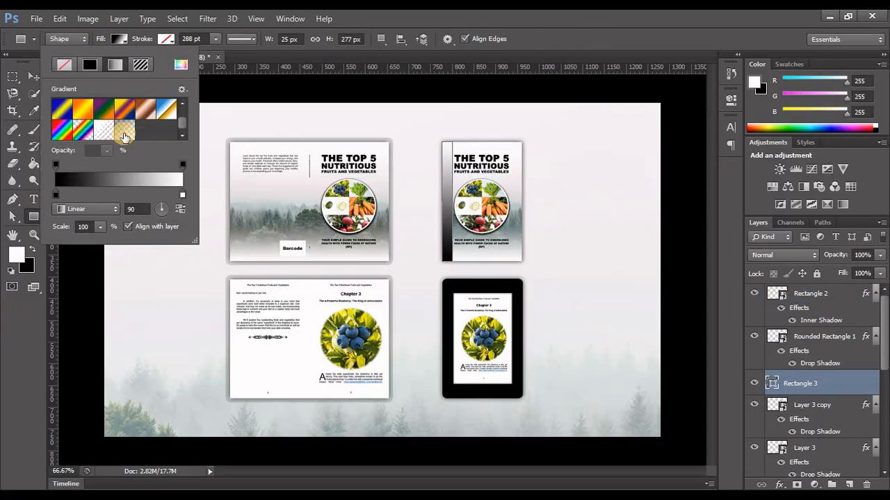
click(103, 130)
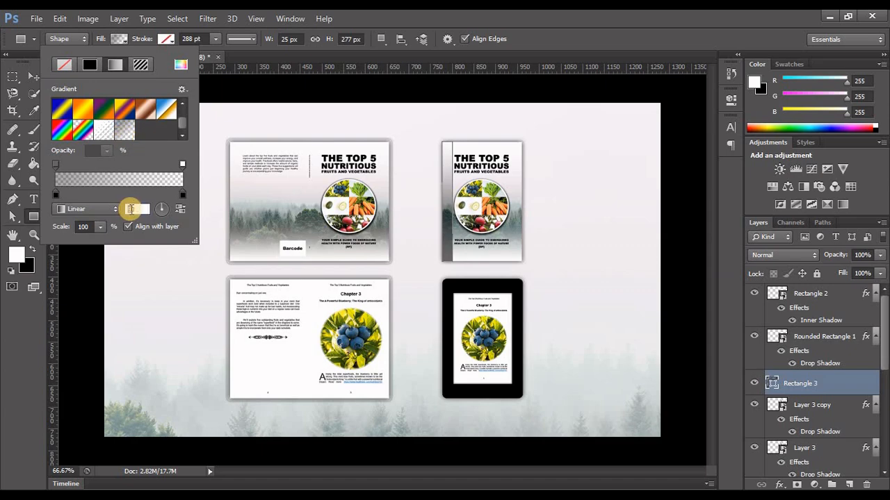
right_click(130, 208)
click(159, 234)
- Shift the opacity midpoint of the strip's gradient close to its starting stop
click(92, 176)
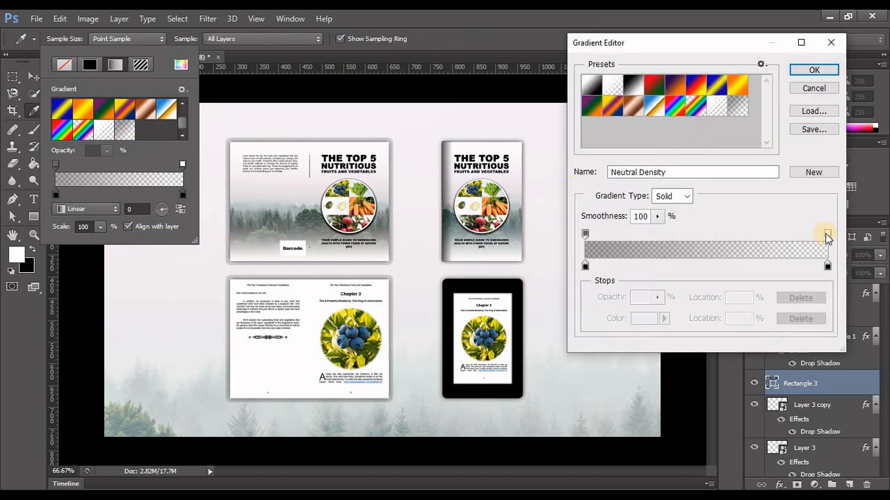
click(827, 235)
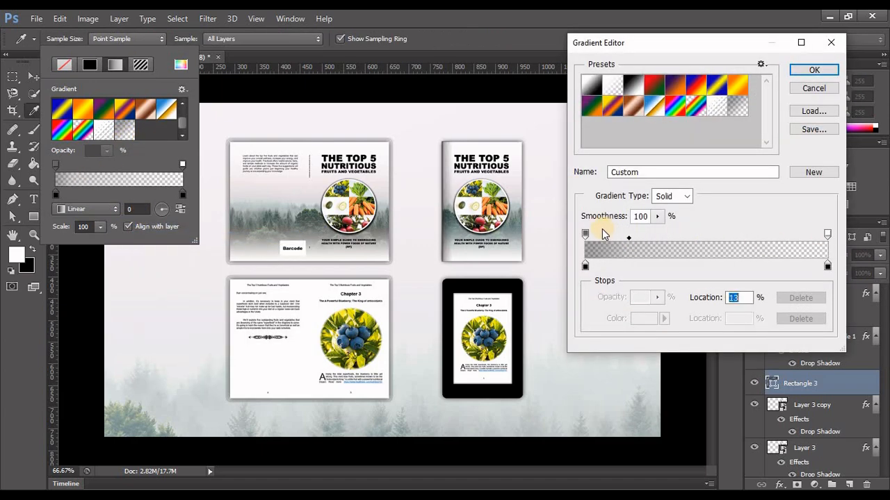
click(585, 235)
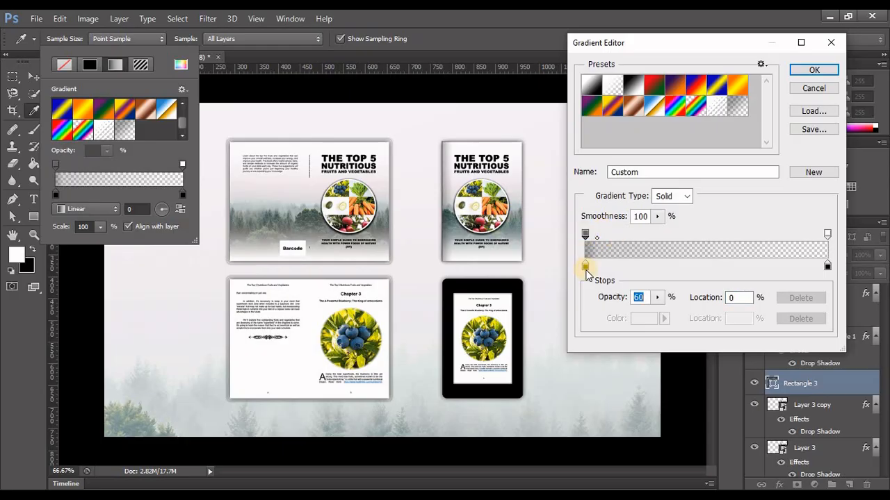
- Change the starting colour stop of the strip's gradient from black to white
click(585, 266)
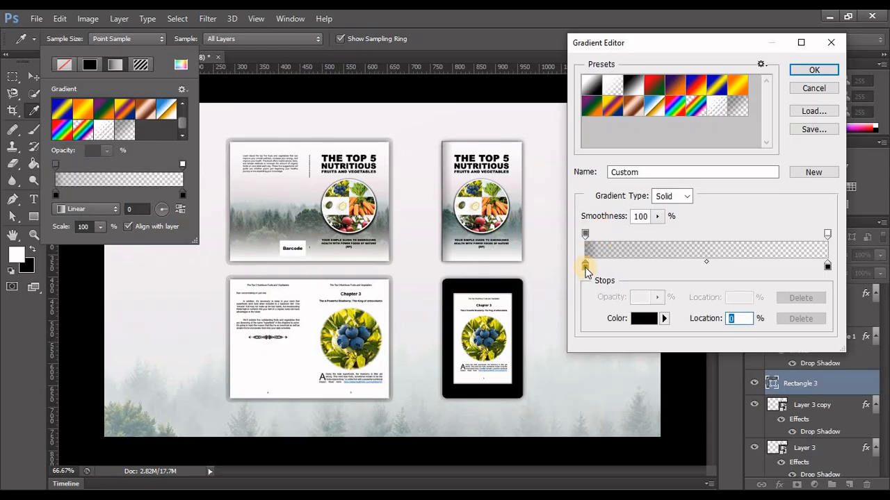
double_click(585, 266)
drag(409, 193, 397, 165)
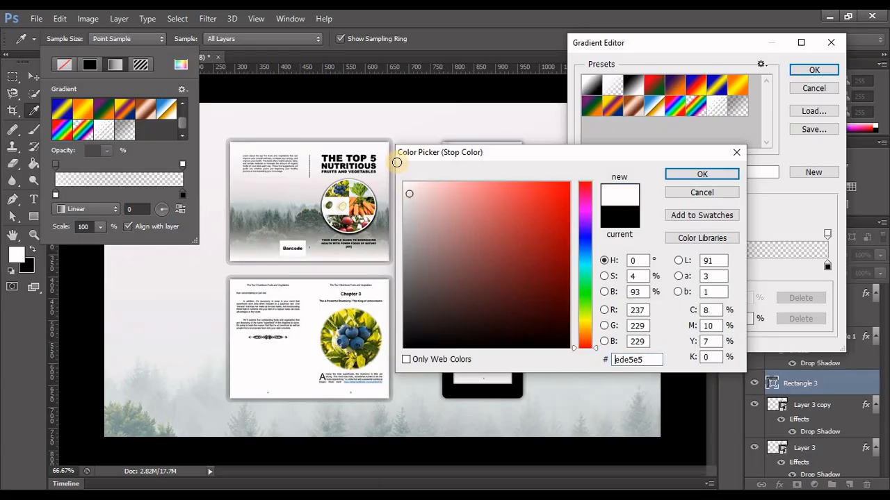
click(678, 174)
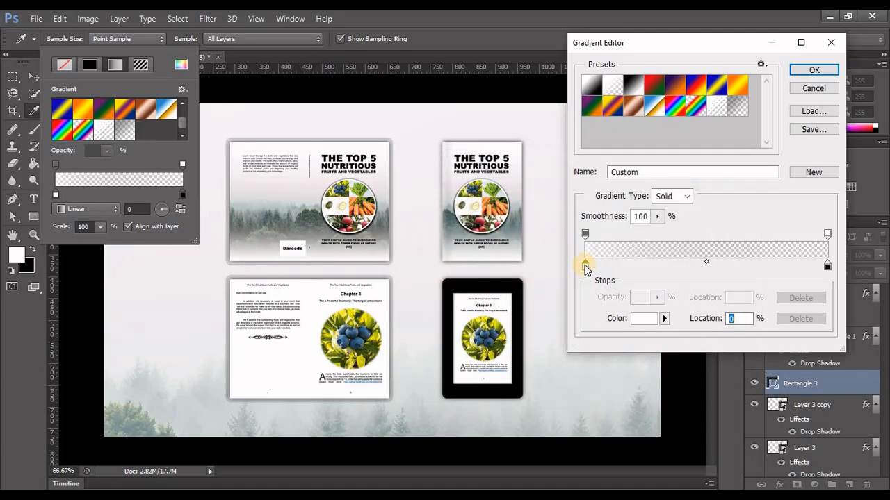
- Move the strip gradient's white colour stop slightly inward and its black colour stop to 43%
drag(585, 266, 615, 266)
drag(827, 268, 692, 276)
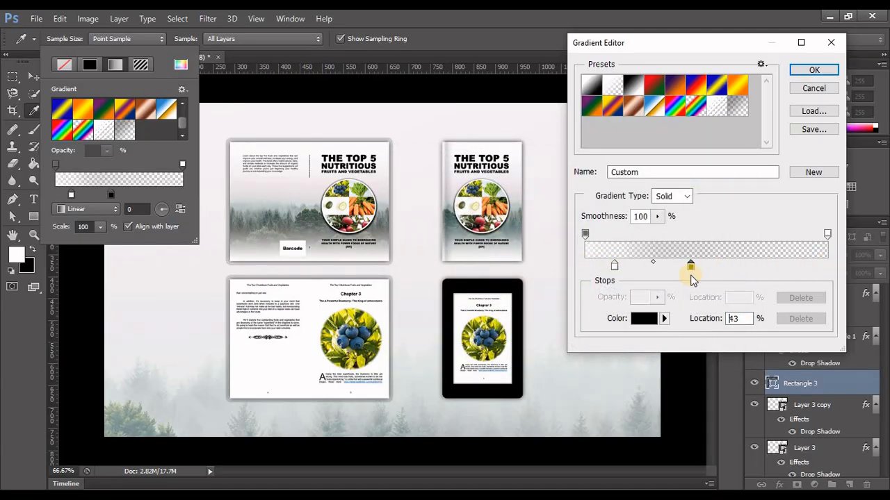
click(813, 71)
click(520, 24)
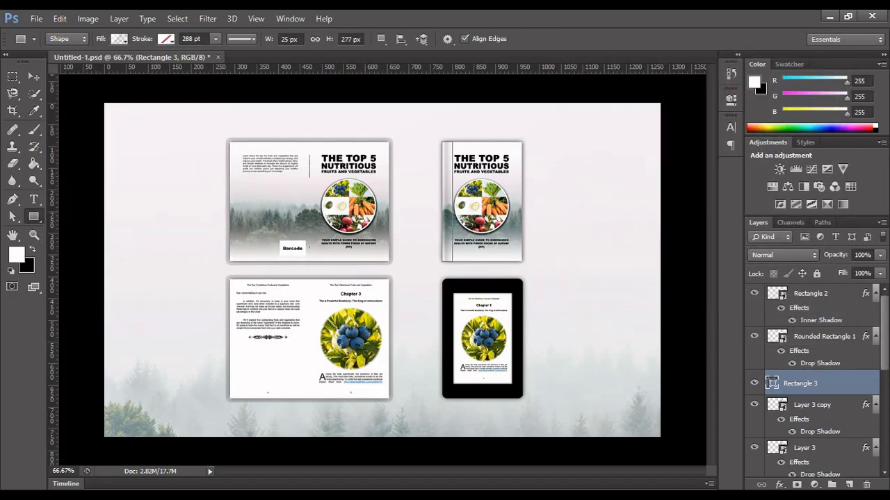
- Duplicate the narrow gradient strip and stretch the copy to 740% width so it spans the whole eBook cover
click(33, 75)
click(59, 458)
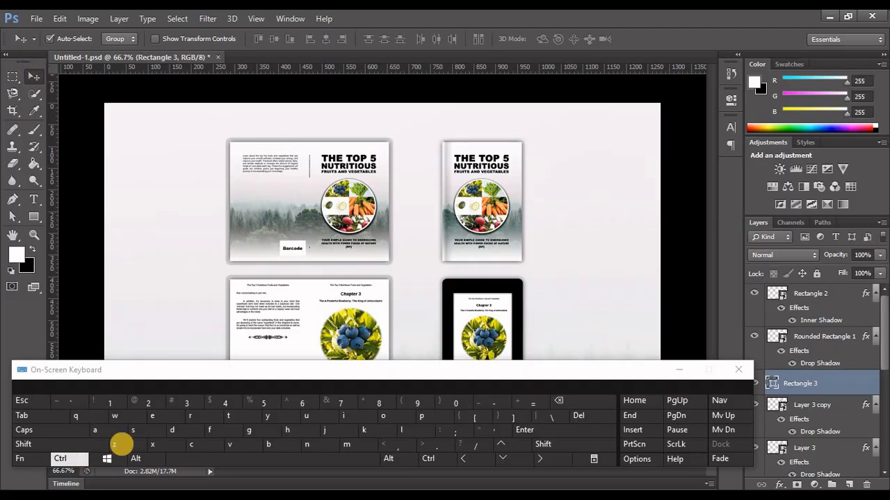
click(338, 432)
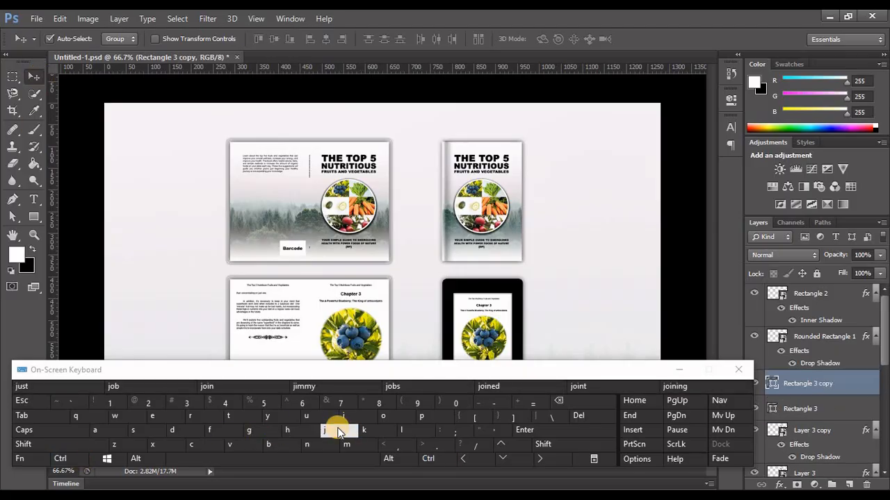
click(241, 415)
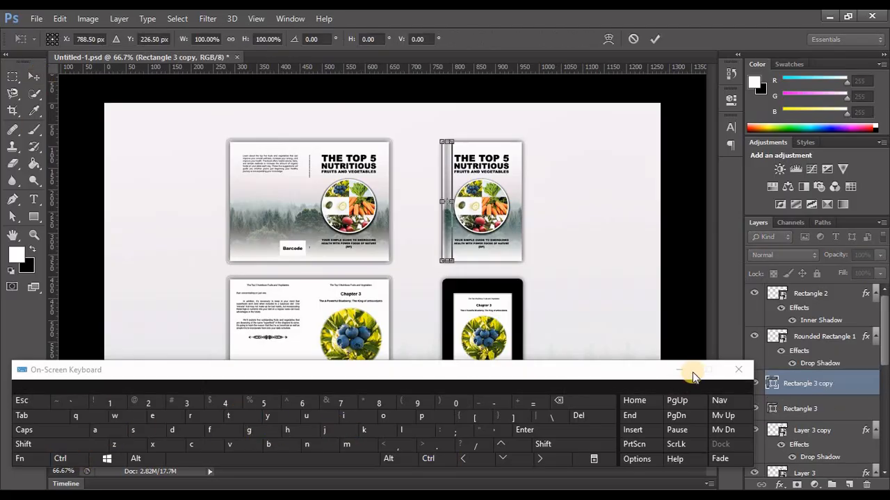
click(685, 371)
click(452, 200)
drag(452, 200, 523, 201)
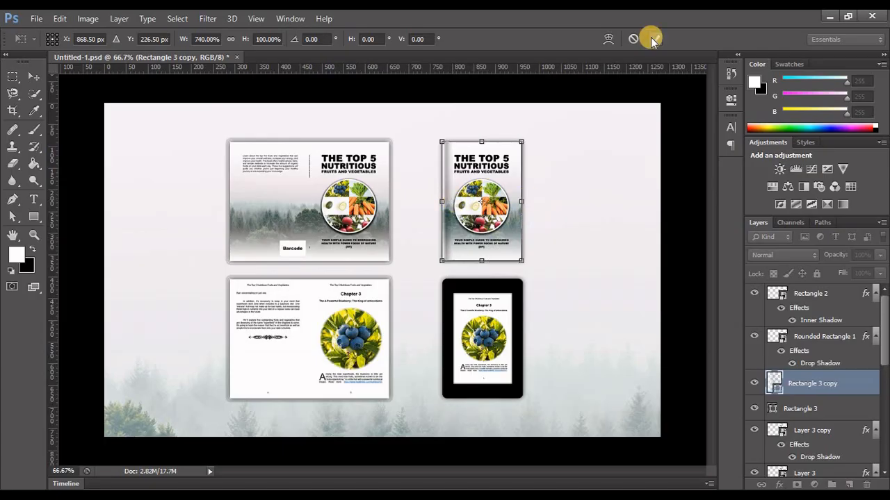
click(653, 38)
- Set the blend mode of both the stretched copy and the original narrow strip to Multiply
click(784, 254)
click(772, 34)
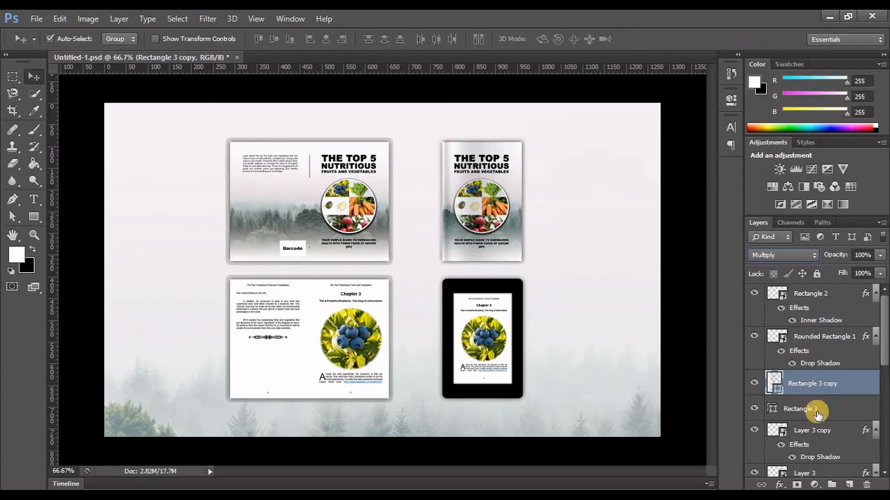
click(816, 411)
click(778, 255)
click(774, 39)
- Set the opacity of the stretched gradient copy, Rectangle 3 copy, to 80%
click(798, 383)
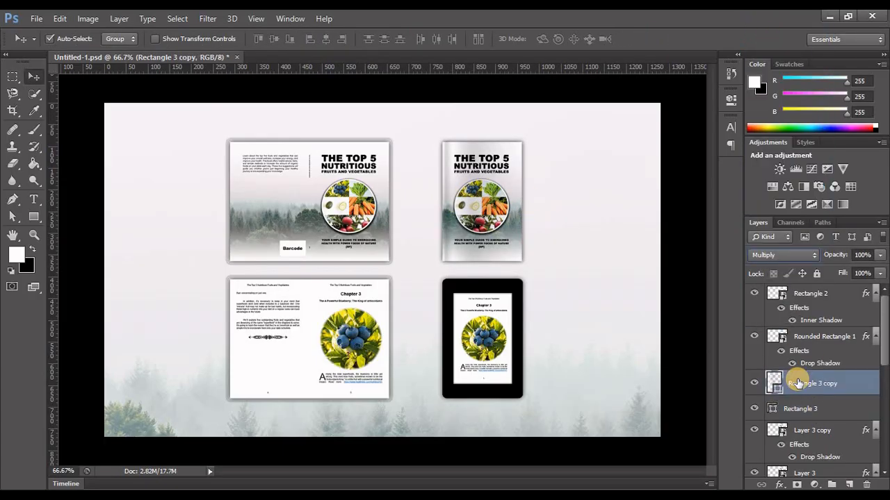
scroll(798, 383, down, 2)
key(8)
- Add a layer mask to the stretched copy and paint black over the cover's central fruit image with a soft brush
click(797, 485)
key(x)
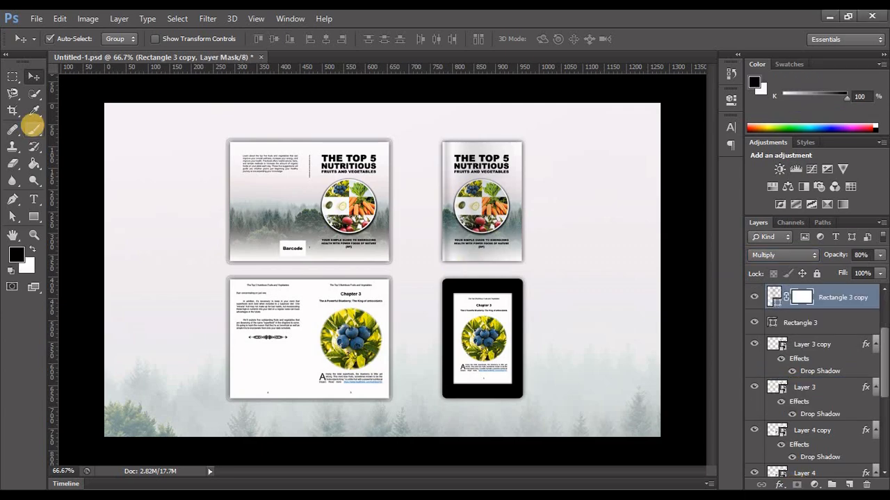
click(32, 126)
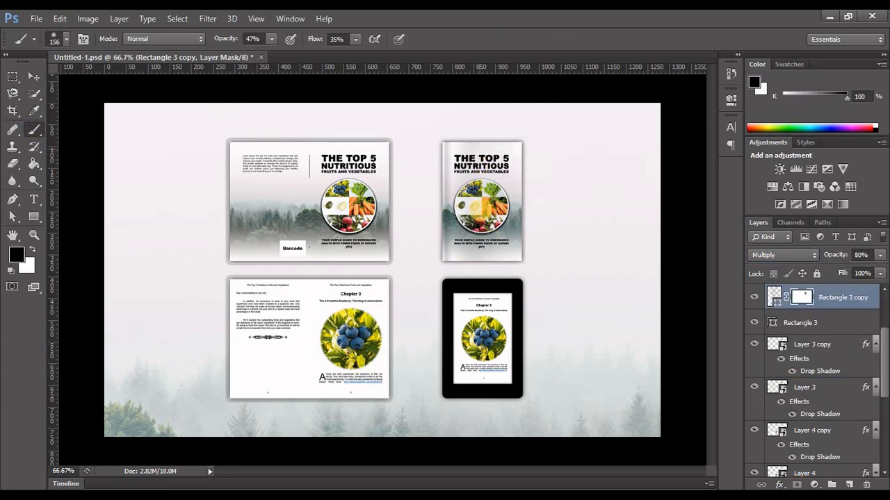
mouse_move(482, 202)
mouse_down()
mouse_move(488, 233)
mouse_move(483, 198)
mouse_move(481, 233)
mouse_move(485, 226)
mouse_up()
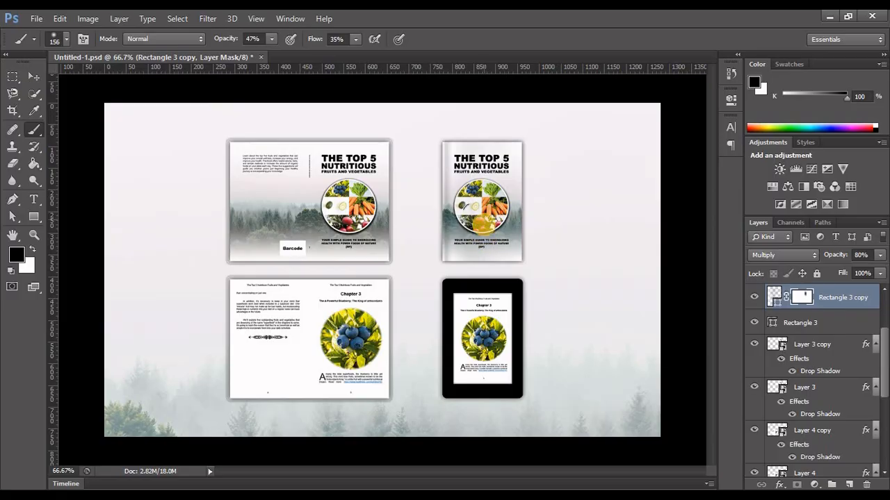
key(v)
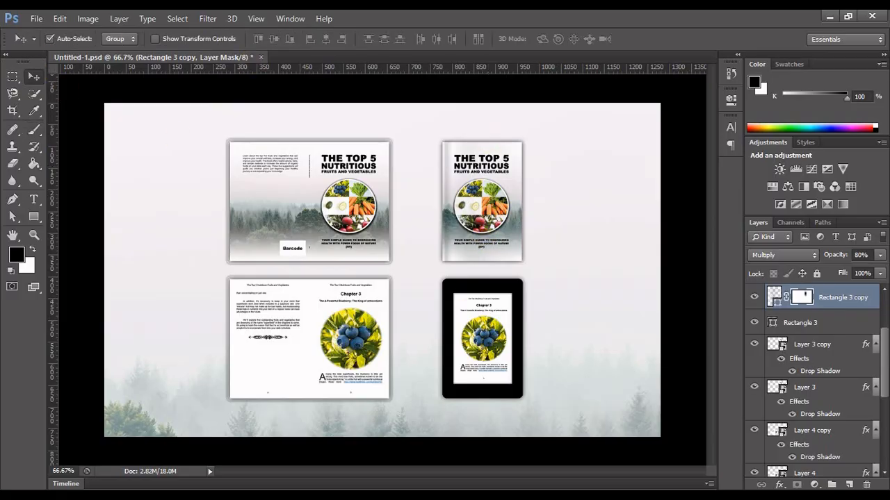
- Group the eBook cover layers from Rectangle 3 copy down to Layer 3
key(ctrl+super+o)
click(560, 447)
shift+click(813, 425)
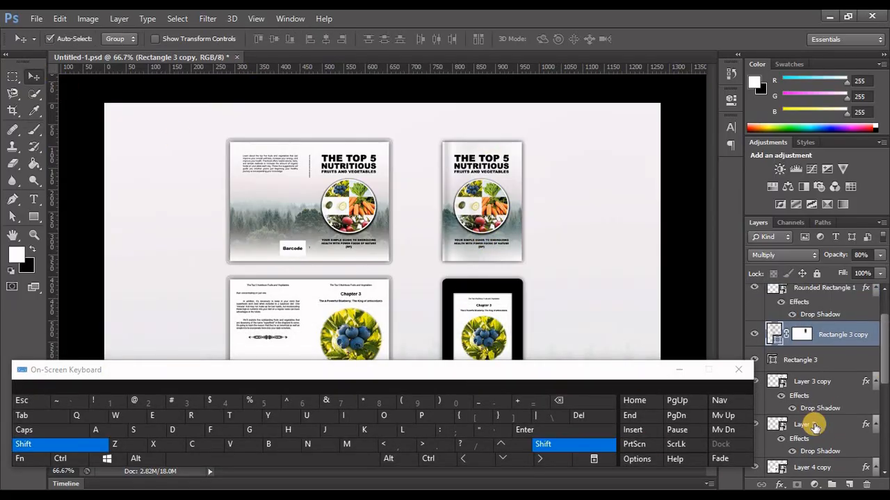
click(60, 459)
click(253, 429)
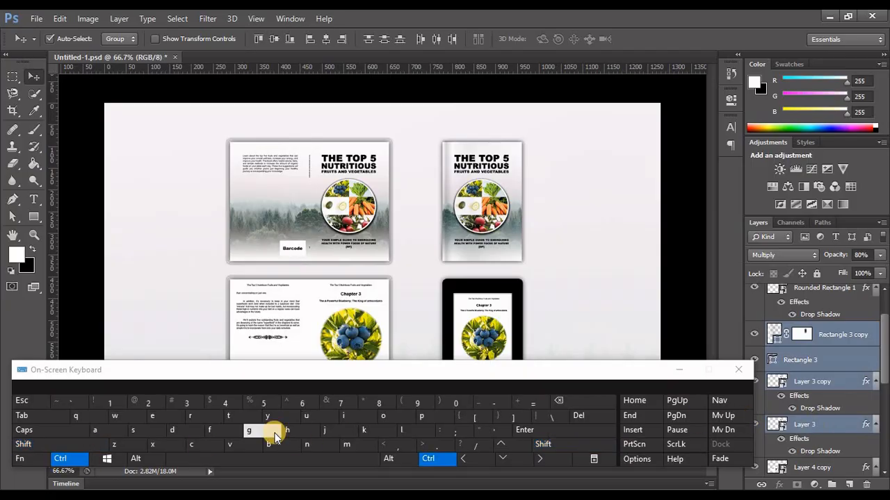
- Group the e-reader mockup layers, Rounded Rectangle 1 and Rectangle 2
click(520, 315)
scroll(848, 308, up, 1)
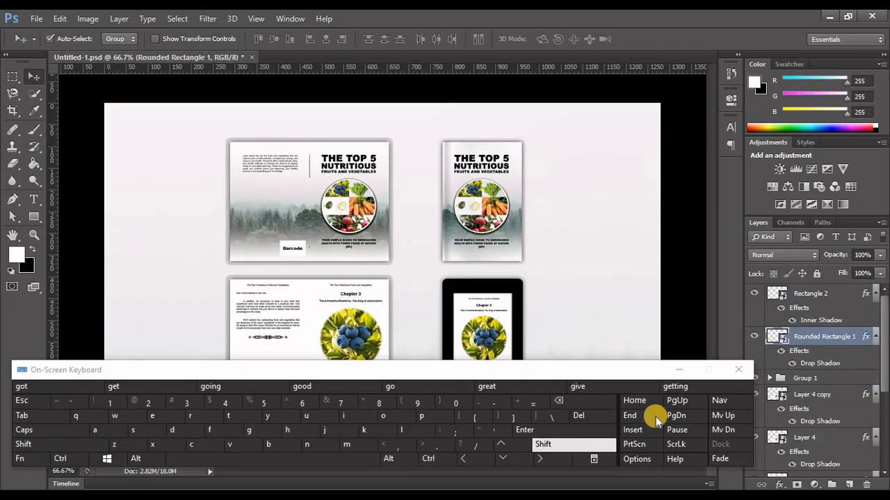
click(563, 444)
click(804, 297)
click(61, 459)
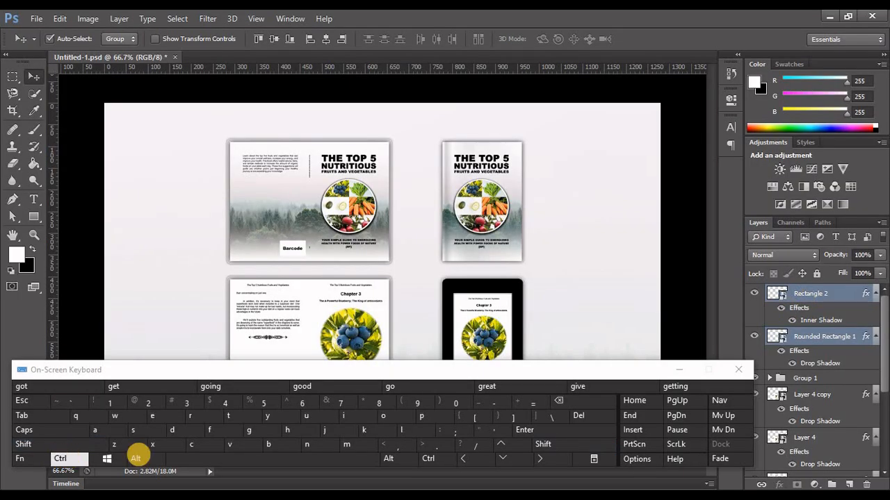
click(254, 429)
- Group the interior spread layers, Layer 4 copy and Layer 4
drag(884, 323, 883, 327)
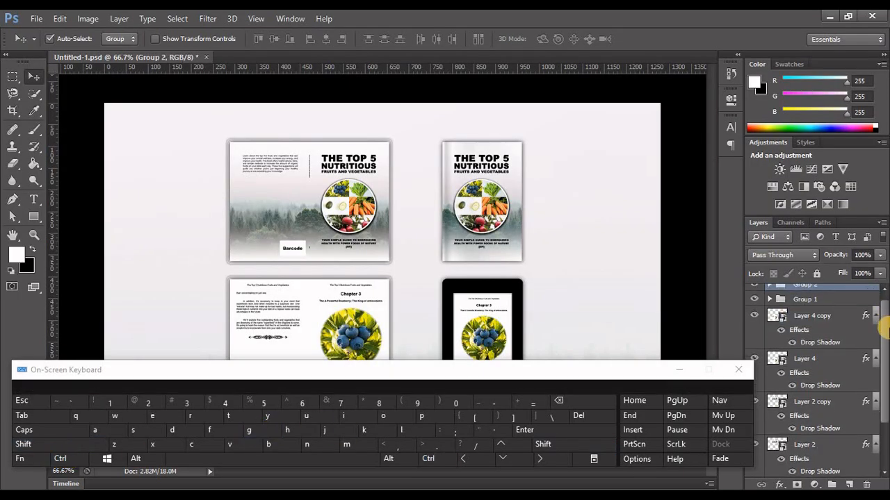
click(812, 317)
click(572, 444)
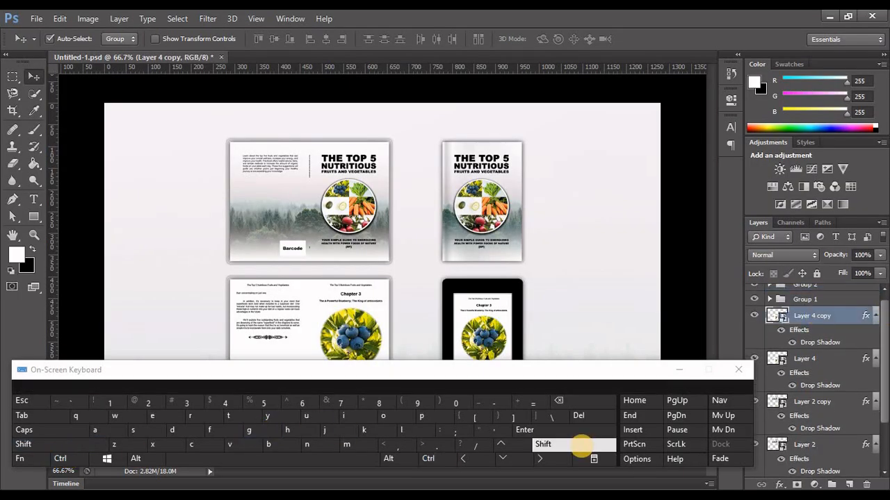
click(831, 361)
click(60, 459)
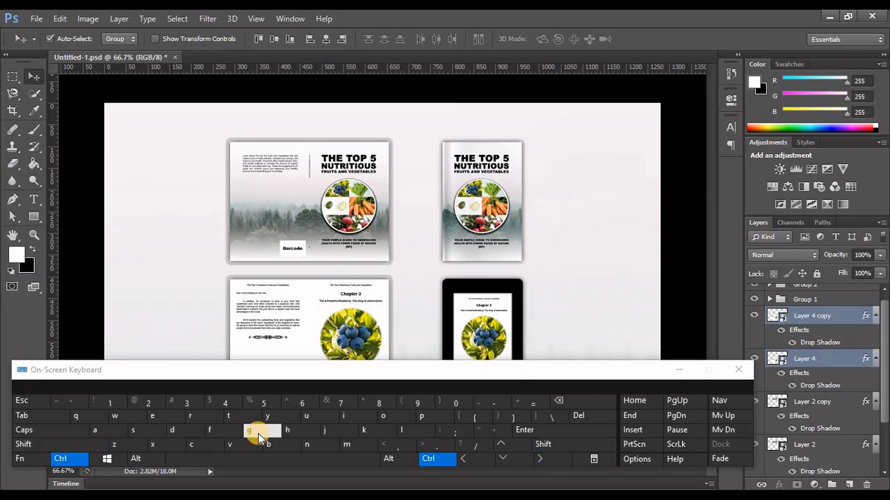
click(258, 433)
- Group the full cover layers, Layer 2 copy and Layer 2
click(812, 339)
click(543, 444)
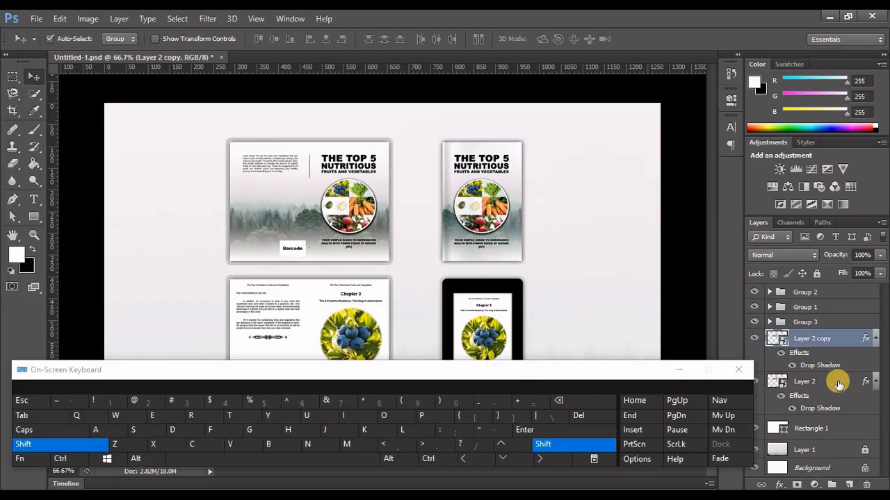
click(804, 381)
click(428, 459)
click(259, 432)
click(681, 369)
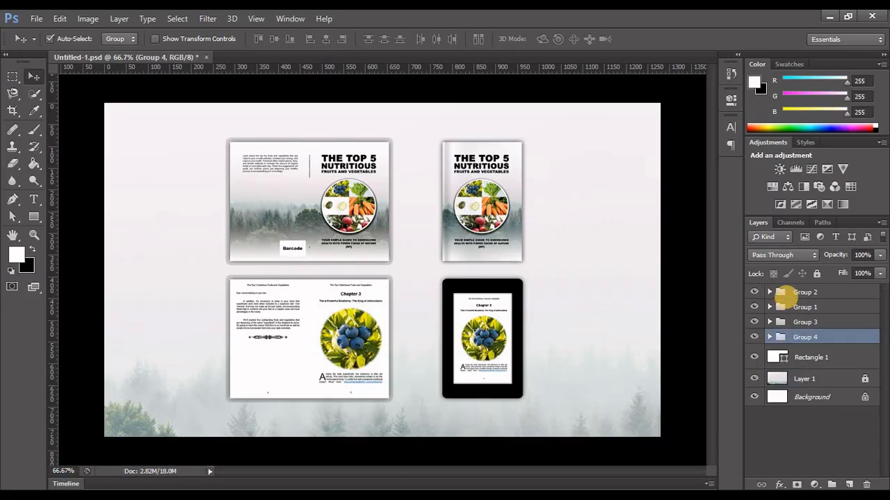
- Reorder the layer groups from top to bottom as Group 4, Group 3, Group 2 and Group 1
drag(792, 307, 799, 351)
mouse_move(824, 292)
mouse_down()
mouse_move(817, 347)
mouse_move(830, 309)
mouse_up()
click(822, 337)
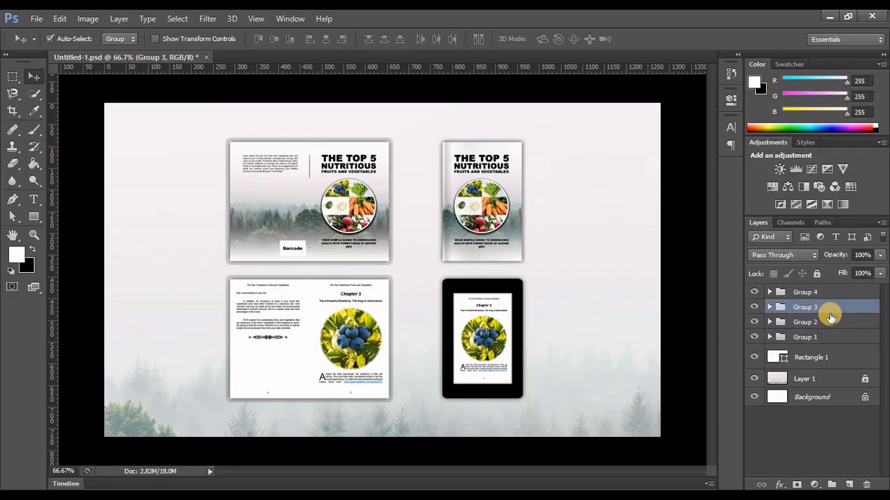
- Duplicate the eBook cover's two gradient rectangles from Group 1 and move the duplicates into Group 3
click(770, 337)
click(813, 357)
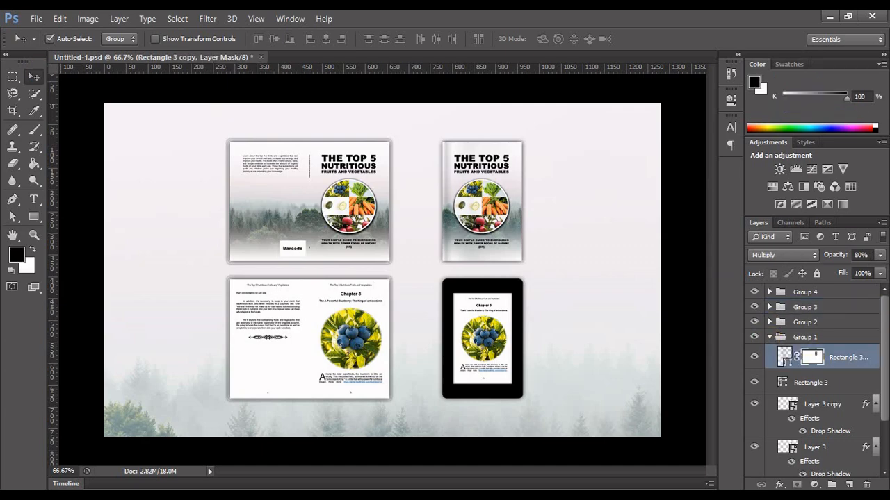
ctrl+click(814, 382)
click(325, 429)
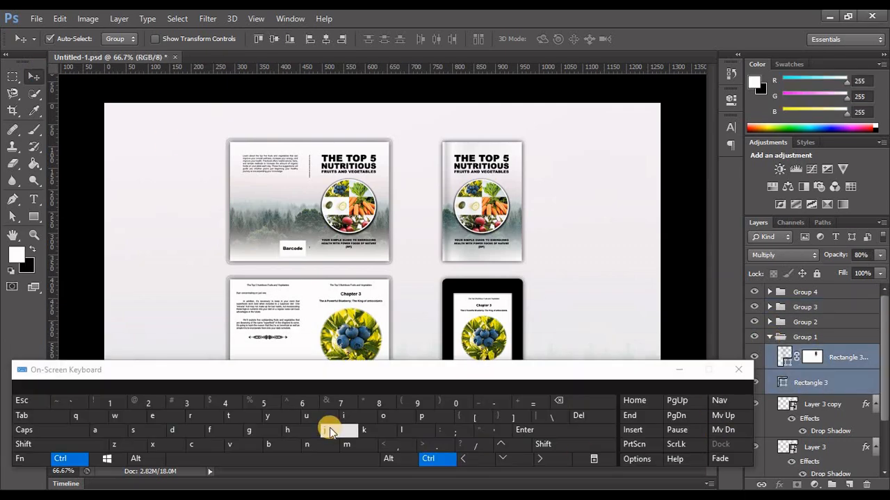
drag(834, 351, 768, 306)
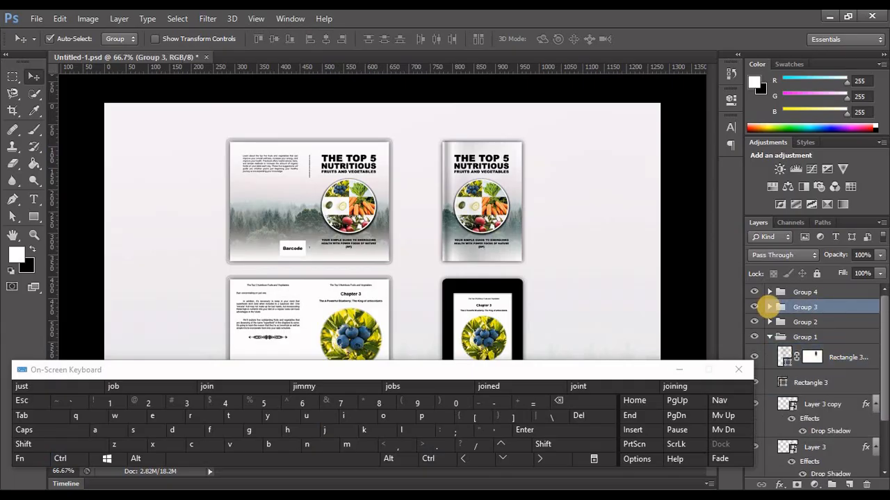
- Move the two duplicated gradient rectangles above Layer 4 copy within Group 3
click(768, 307)
scroll(769, 310, down, 1)
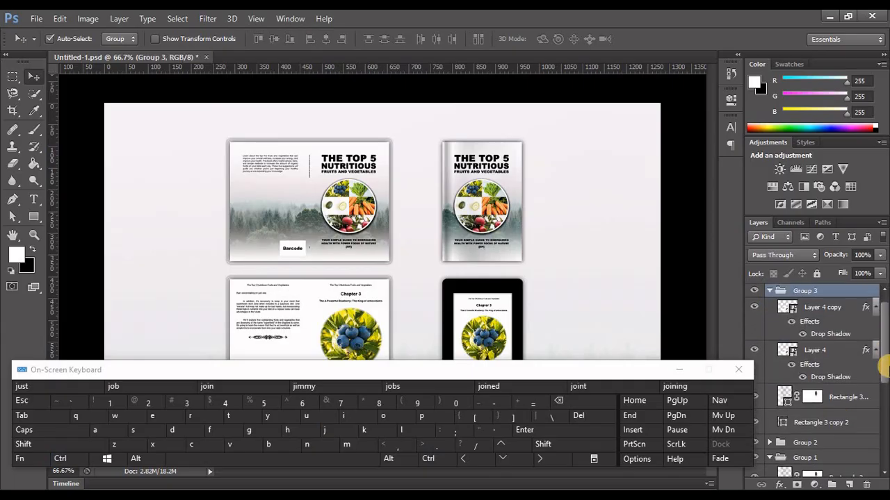
click(834, 419)
click(428, 458)
ctrl+click(840, 396)
drag(840, 396, 844, 299)
- Reposition the duplicated gradient rectangles over the right page of the interior spread, at about X 562.5 px, Y 544.5 px
key(8)
click(228, 415)
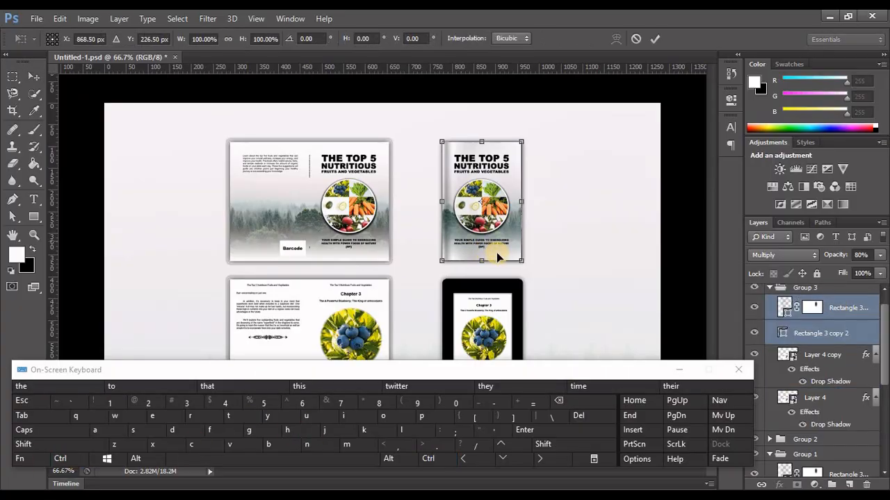
click(654, 38)
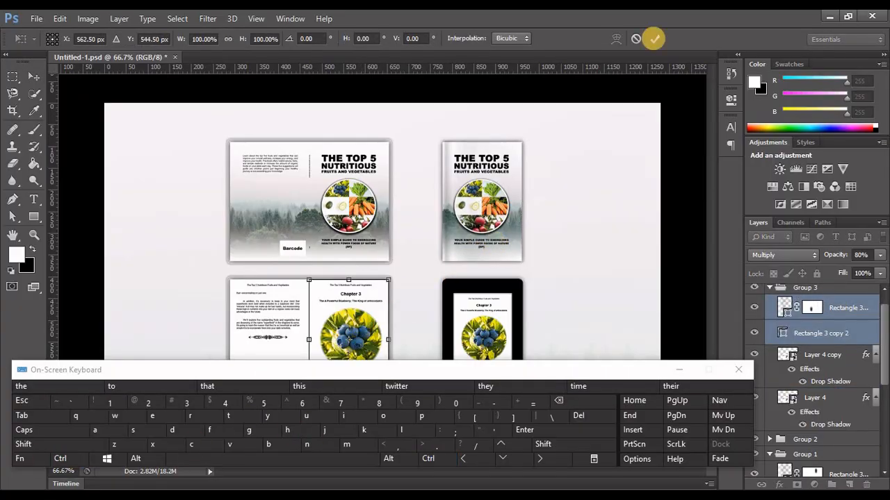
- Duplicate the page-wide gradient rectangle and place the copy over the spread's left page at about X 381.5 px, Y 541.5 px
click(851, 306)
click(72, 464)
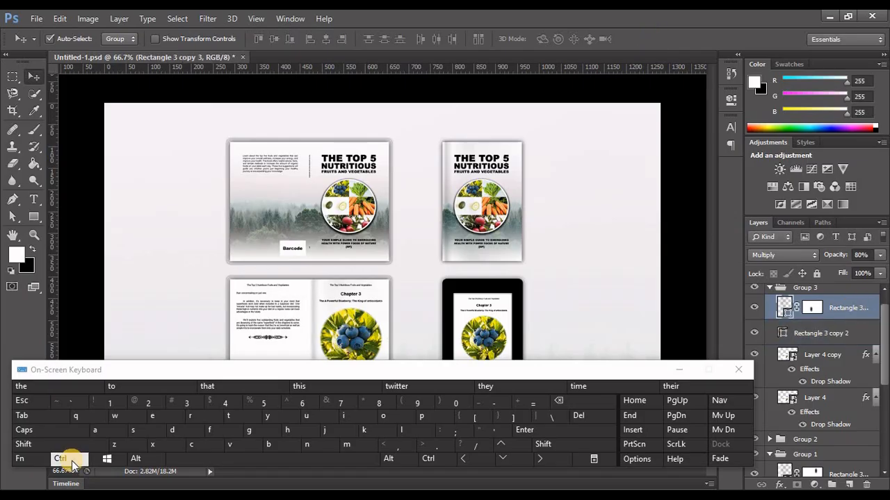
click(338, 432)
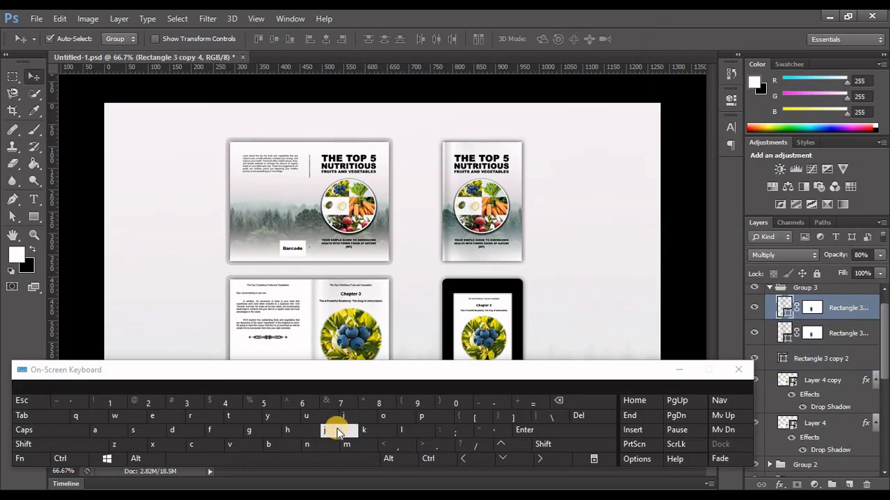
click(62, 460)
click(233, 415)
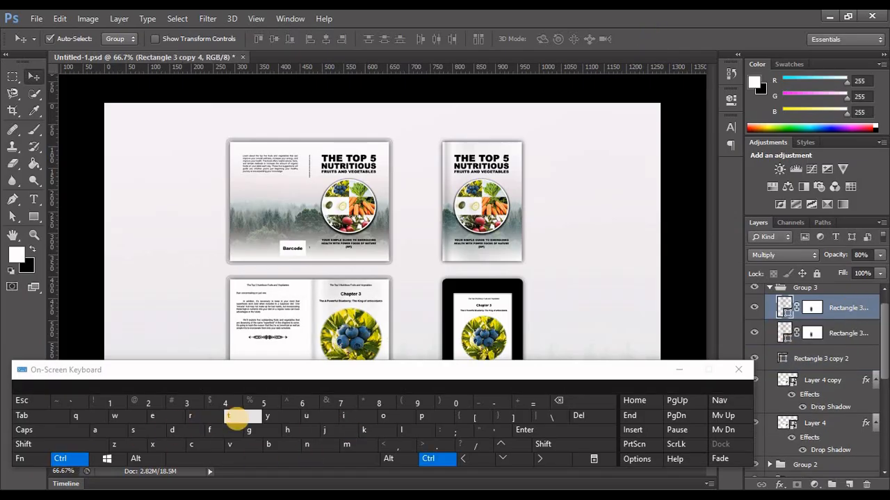
click(678, 371)
drag(339, 380, 263, 378)
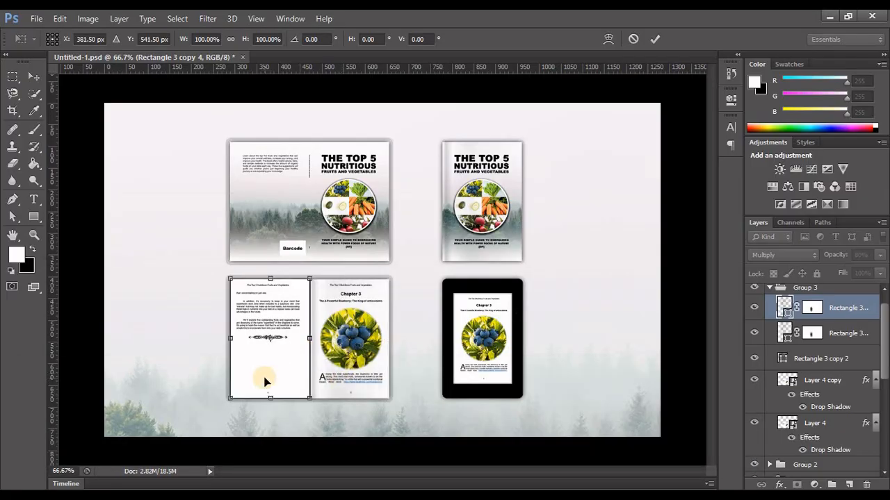
click(655, 41)
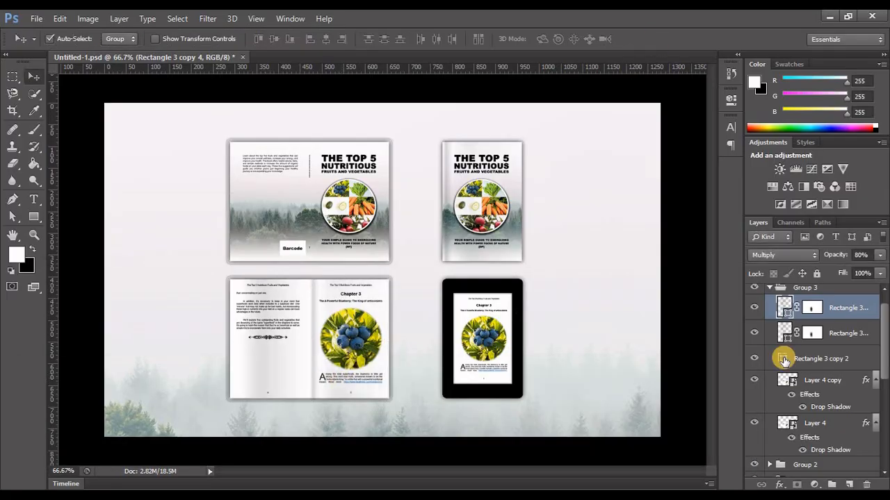
- Change the gradient style of Rectangle 3 copy 2 in Group 3, move its black stop to 100% and colour that stop white
double_click(783, 360)
click(709, 108)
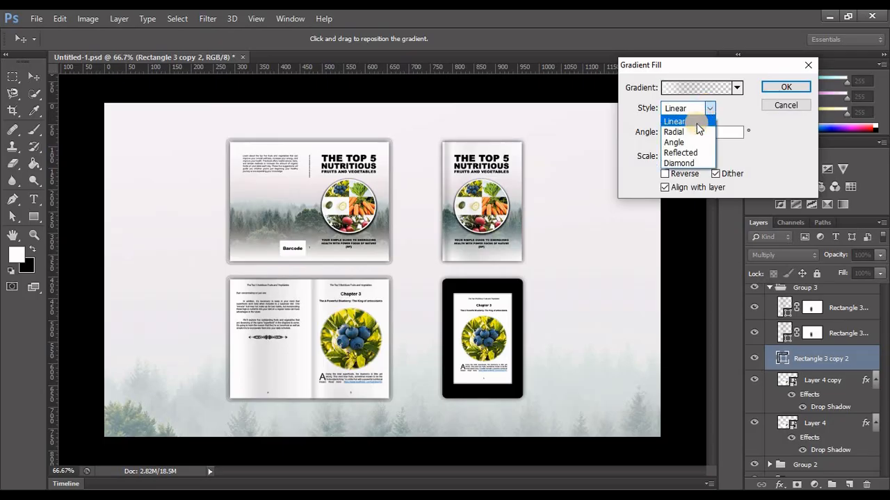
click(695, 132)
click(695, 88)
click(797, 266)
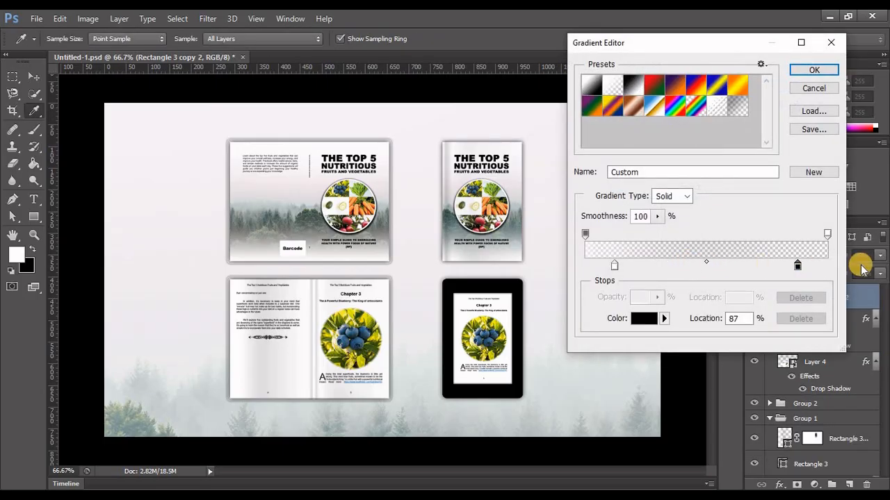
drag(861, 267, 827, 268)
double_click(827, 268)
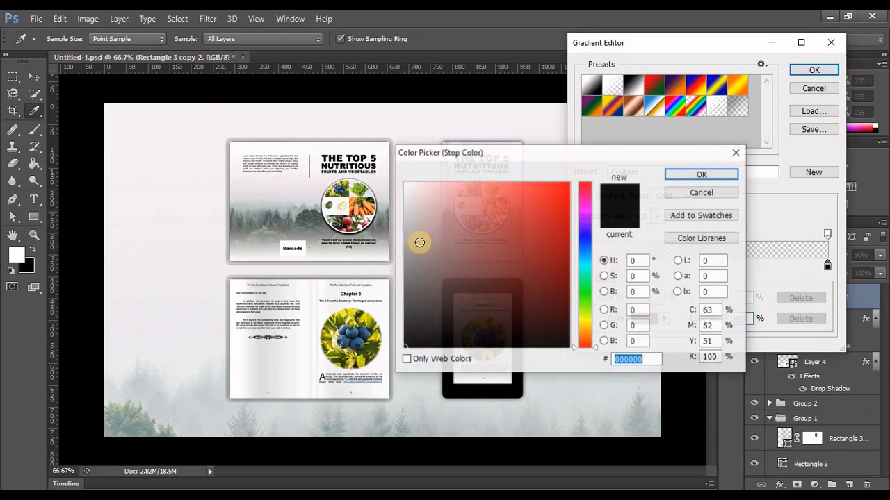
drag(419, 241, 396, 165)
click(673, 173)
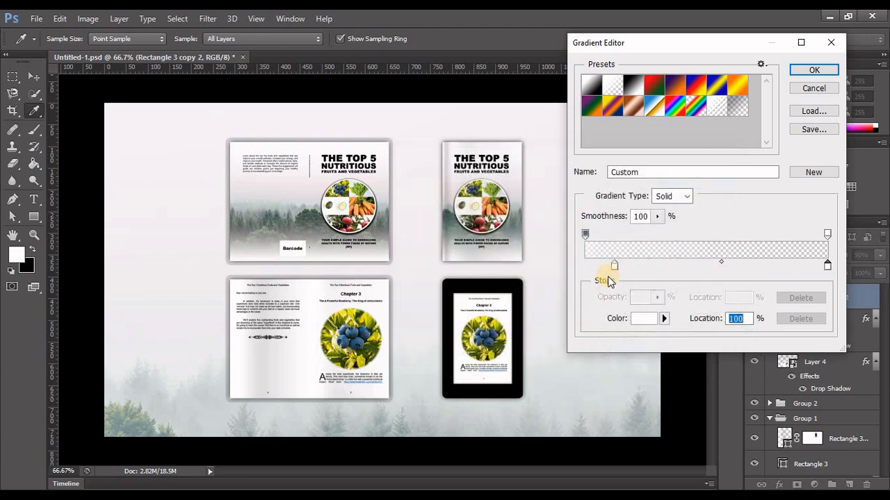
- Move the other colour stop of this gradient to 0%, recolour it light grey #d6d3d3 and apply the gradient fill
drag(614, 266, 599, 266)
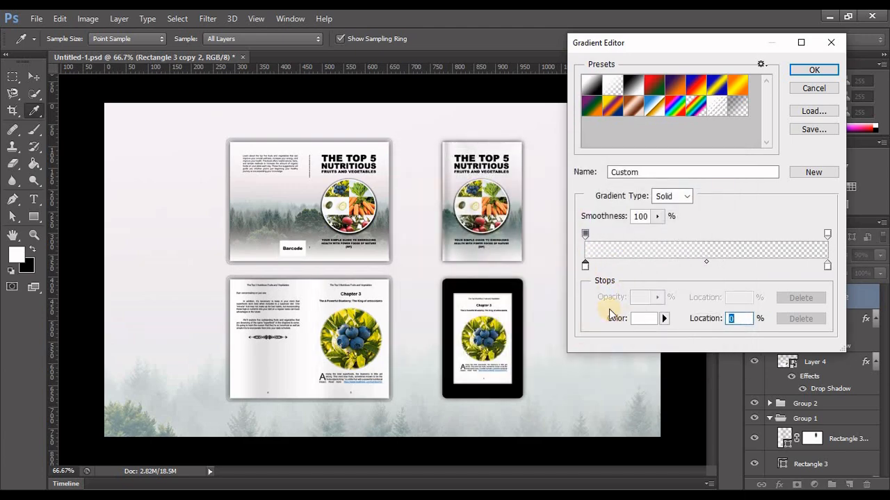
click(641, 319)
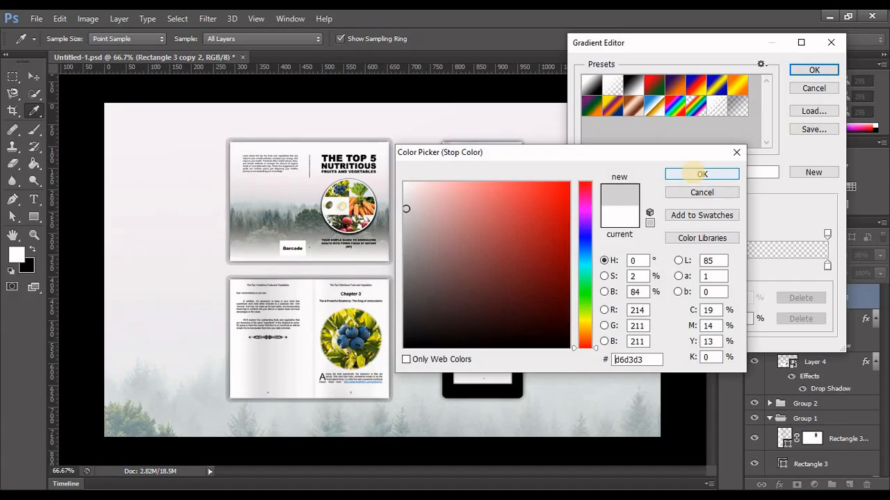
click(808, 70)
click(786, 83)
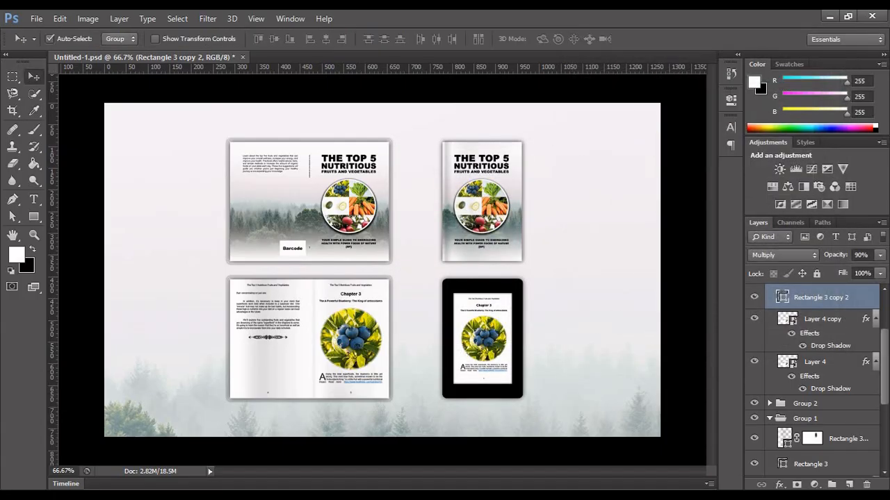
- Nudge the narrow spine gradient rectangle to the left over the centre fold of the interior spread
click(60, 458)
click(228, 416)
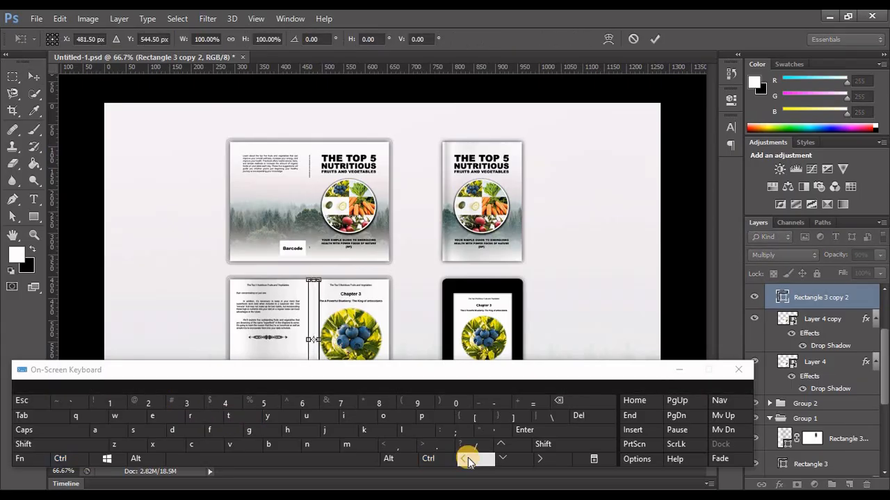
click(678, 369)
click(655, 38)
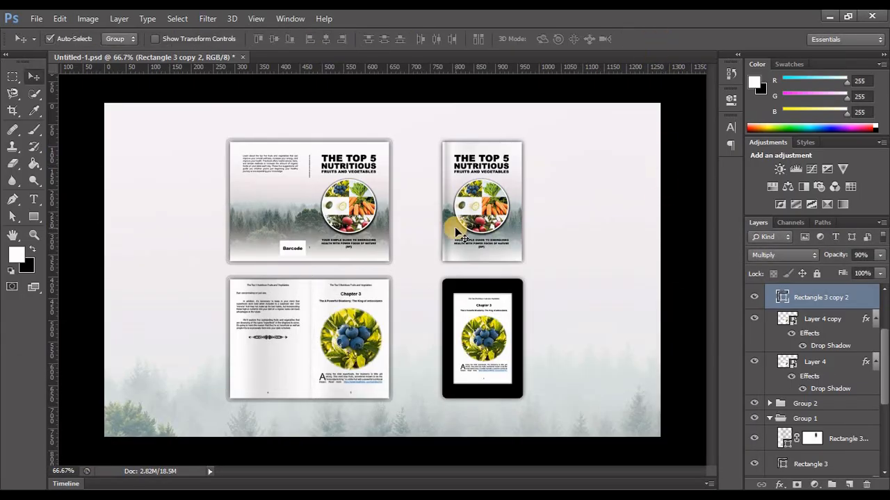
- Duplicate the eBook cover's two gradient rectangles in Group 1 and move the duplicates into Group 4
scroll(880, 384, down, 3)
click(811, 373)
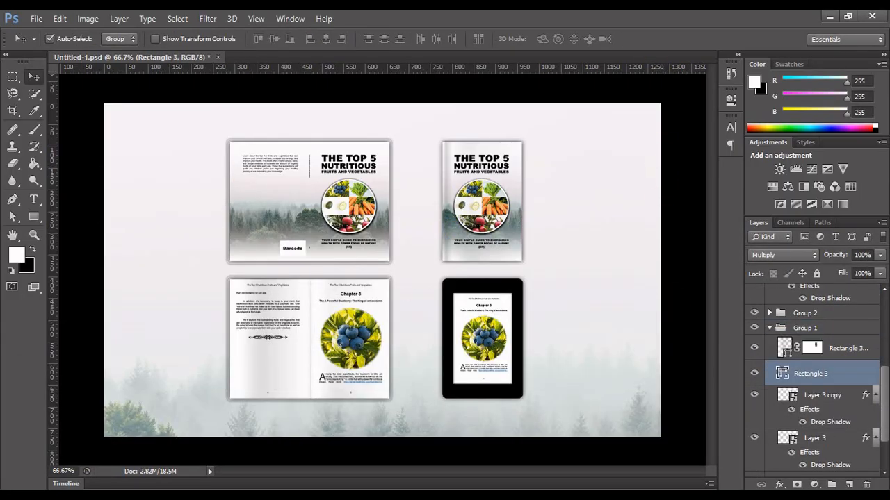
click(428, 459)
ctrl+click(843, 348)
click(324, 429)
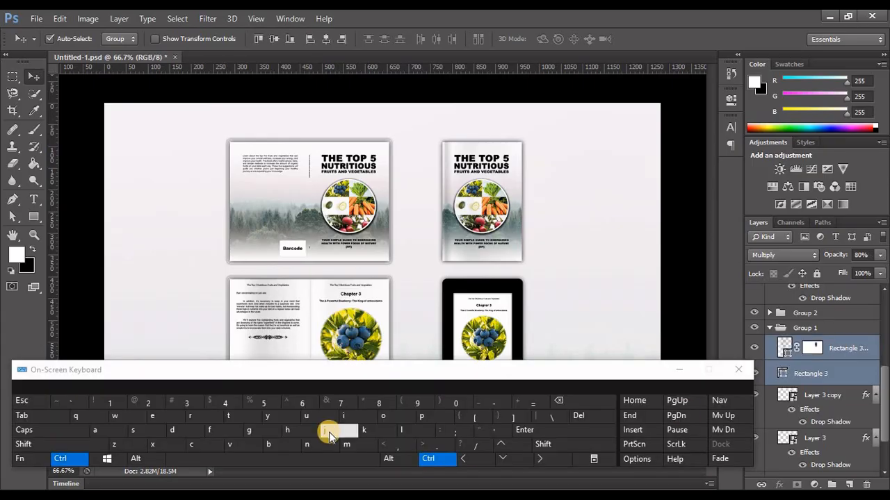
click(678, 369)
drag(844, 347, 820, 341)
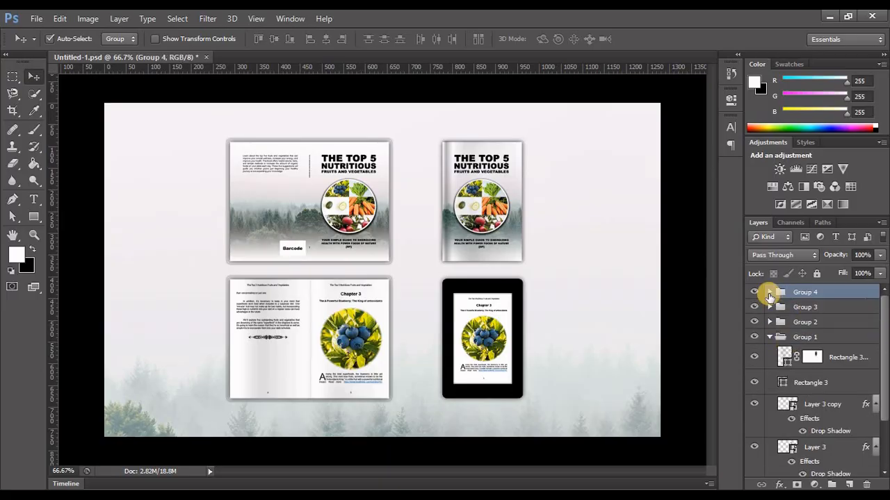
- Move the two duplicated gradient rectangles above Layer 2 copy within Group 4
click(770, 292)
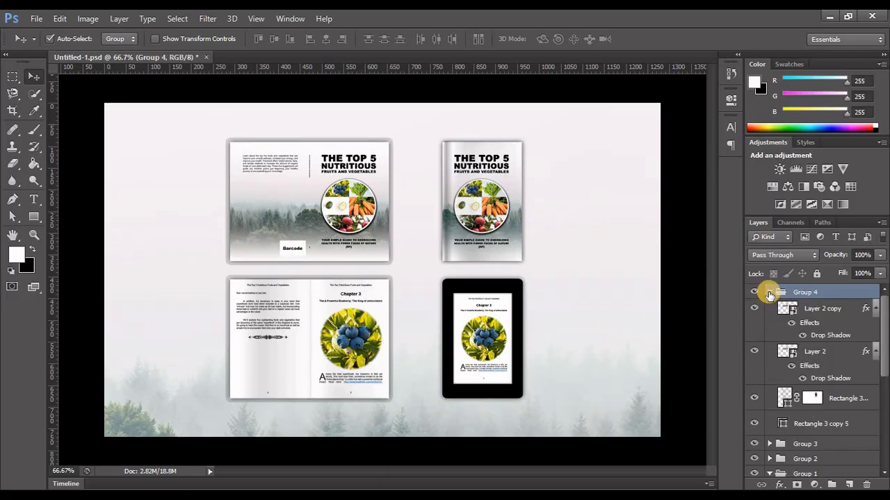
click(822, 402)
shift+click(824, 398)
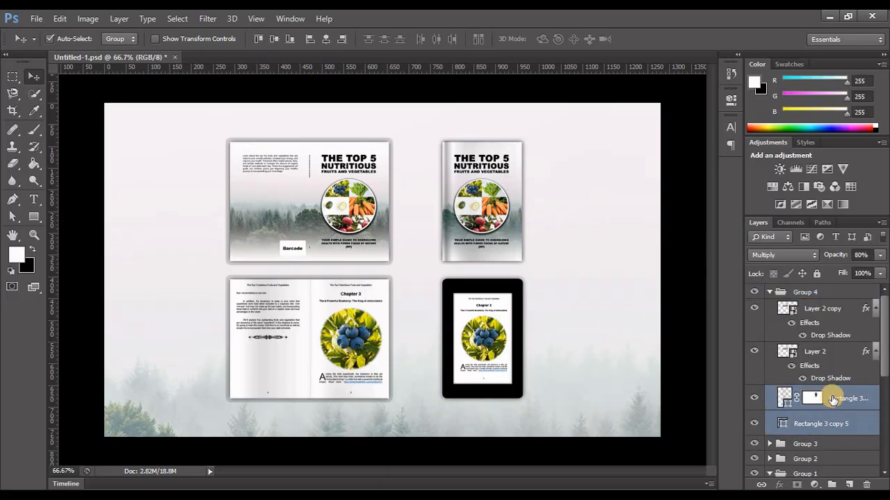
drag(842, 308, 838, 302)
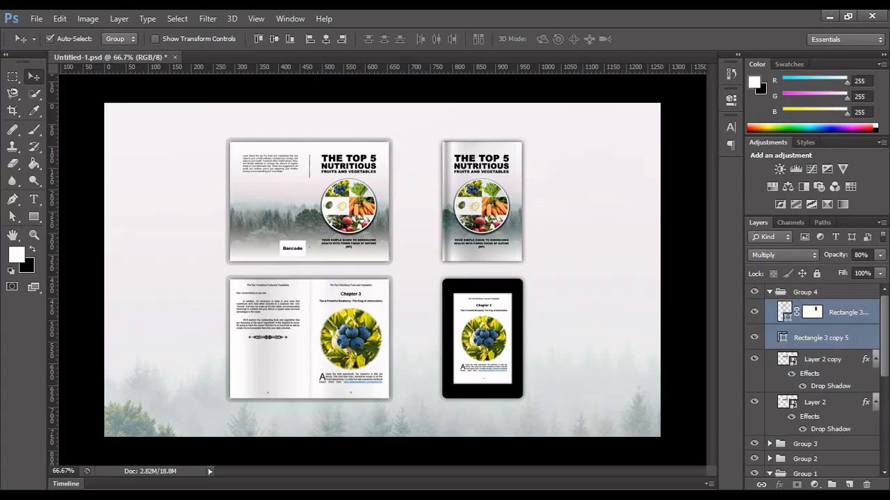
- Reposition the duplicated gradient rectangles over the full cover's front panel, at about X 562.5 px, Y 225.5 px
click(31, 456)
click(240, 414)
click(691, 373)
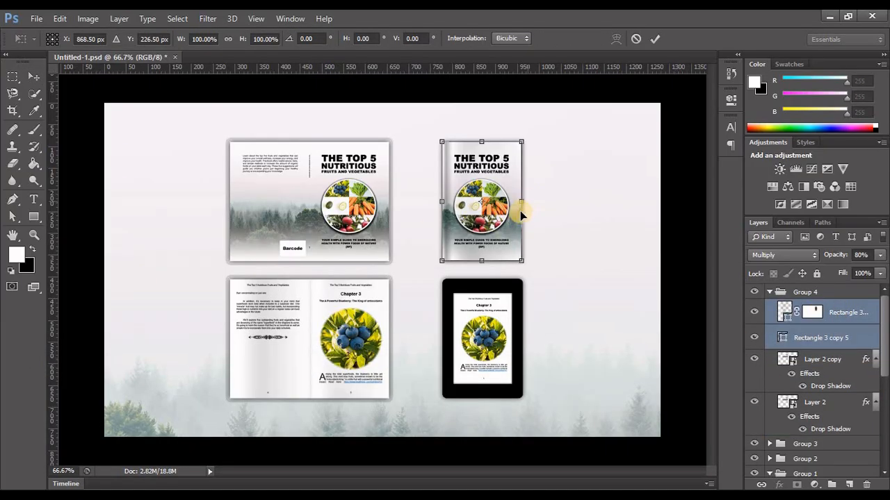
drag(498, 235, 365, 232)
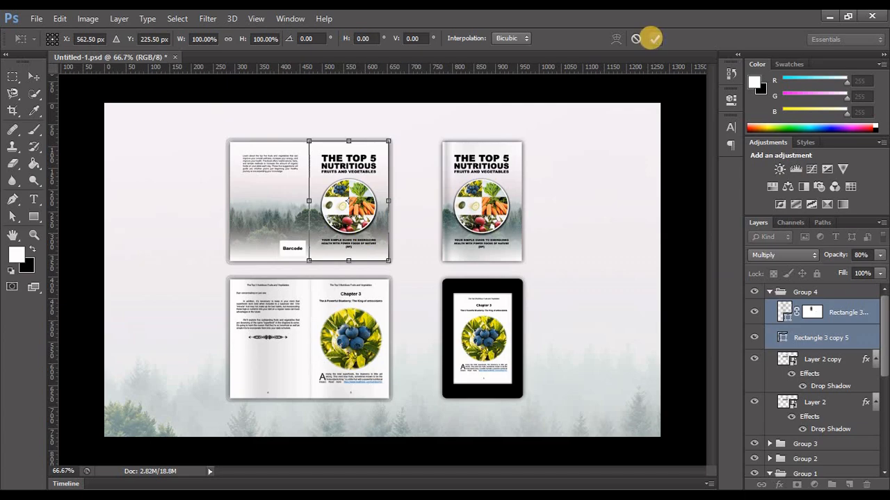
click(654, 38)
- Duplicate the page-wide gradient rectangle in Group 4 and place the copy over the back cover at about X 382.5 px, Y 225.5 px
click(834, 312)
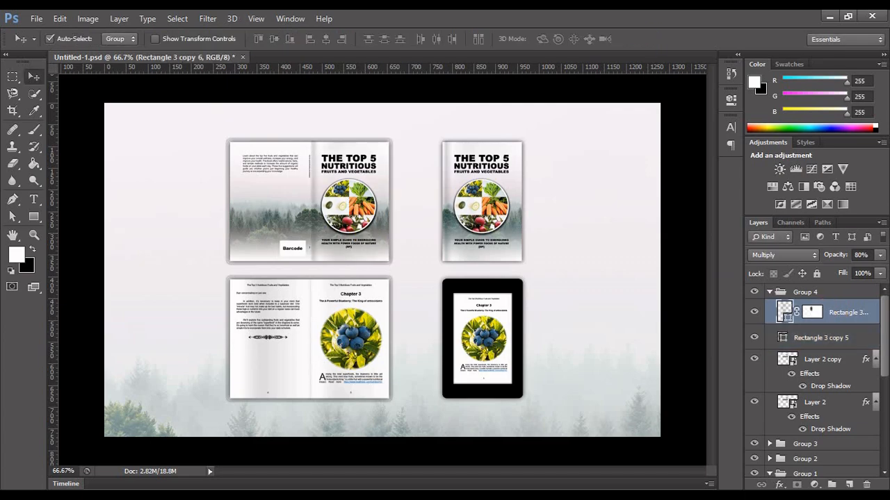
click(60, 458)
click(339, 429)
click(60, 458)
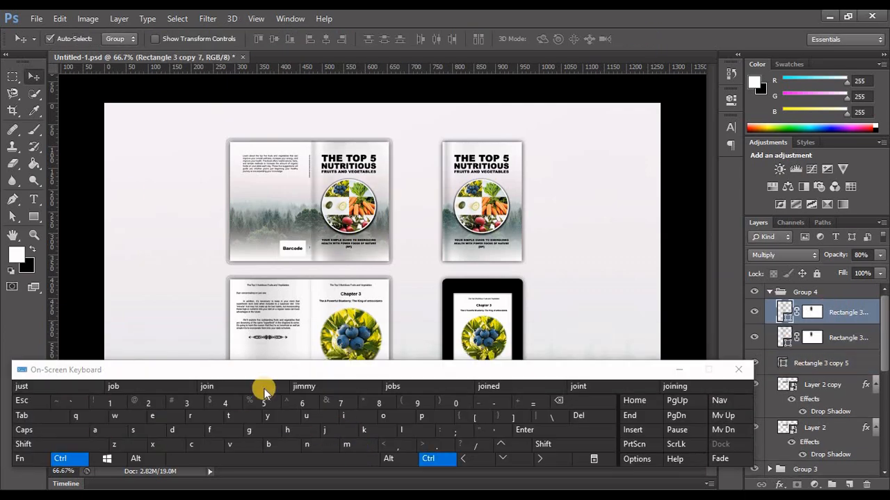
click(228, 416)
click(679, 369)
drag(359, 247, 280, 244)
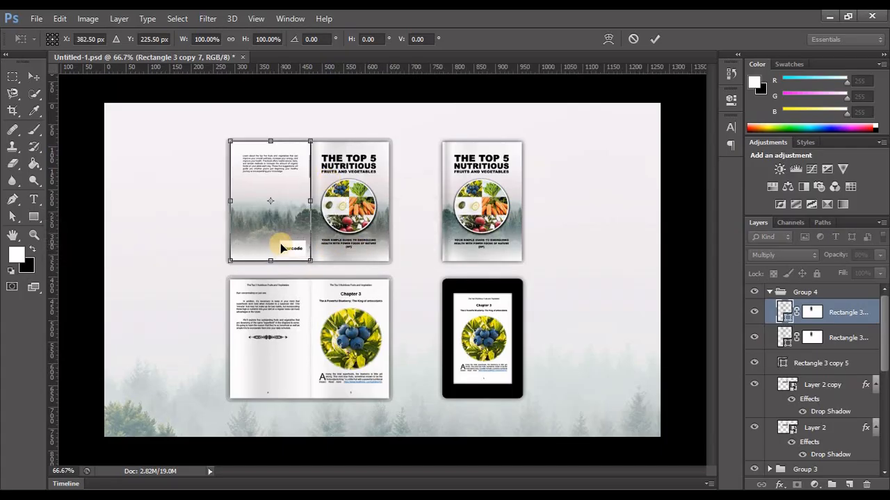
click(653, 38)
- Set the gradient fill style of Rectangle 3 copy 5 in Group 4 to Reflected
click(783, 363)
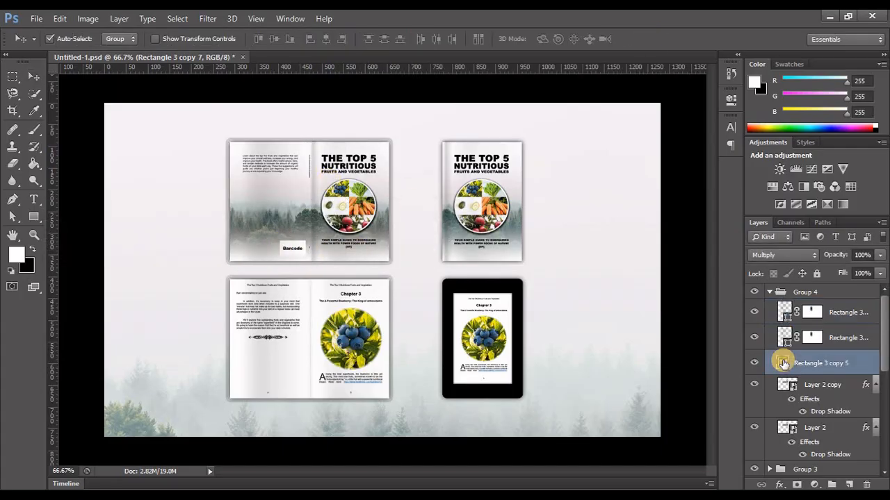
double_click(782, 363)
click(708, 108)
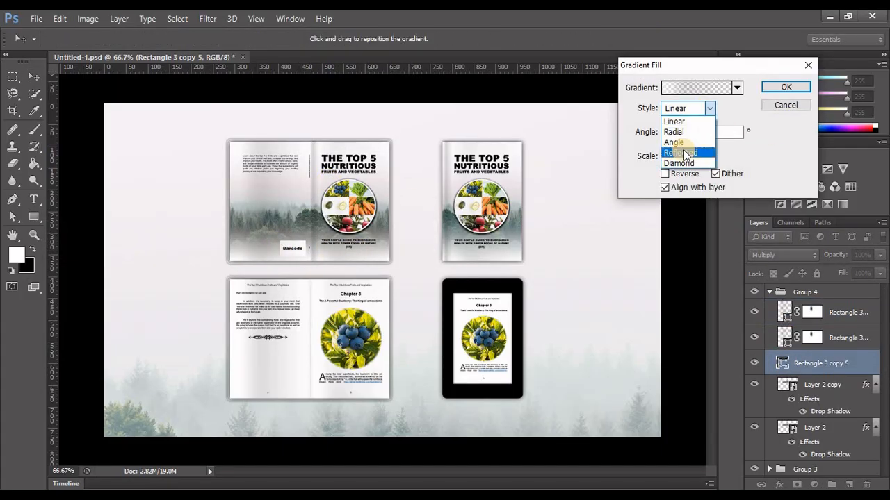
click(686, 153)
click(776, 89)
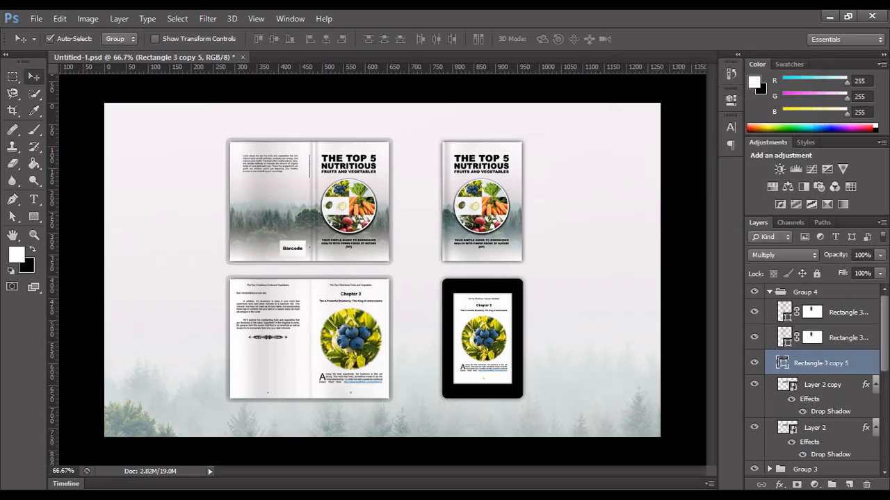
- Shift the full cover's narrow spine gradient rectangle left to about X 472.5 px, keeping Y at 225.5 px
key(super+ctrl+o)
click(60, 459)
click(228, 415)
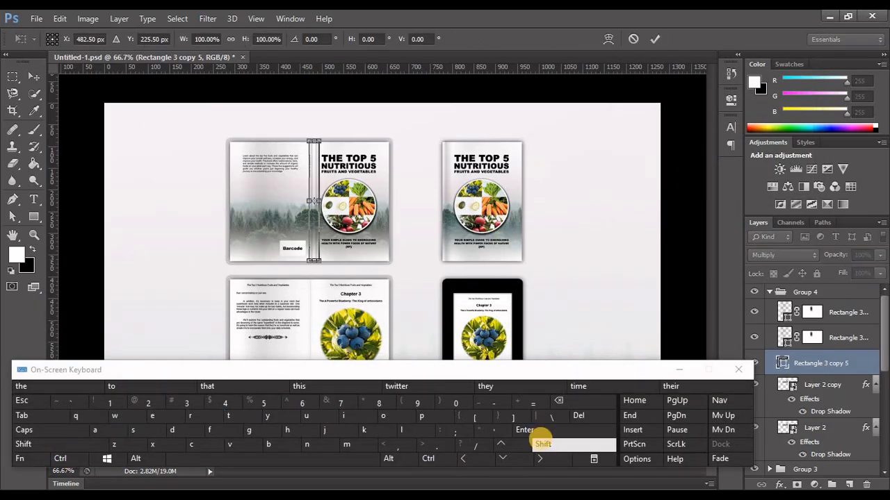
click(542, 444)
click(485, 460)
click(655, 38)
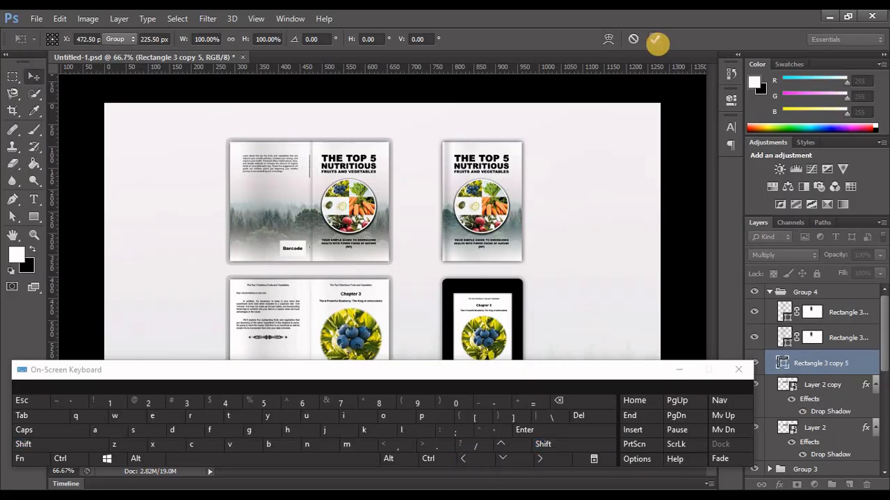
click(678, 369)
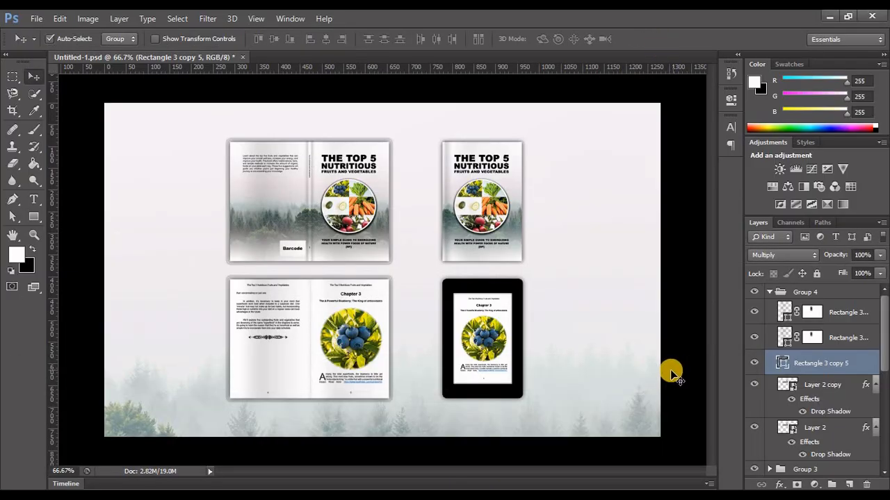
- Brush black on the layer masks of Rectangle 3 copy 7 and copy 6 to soften the shading over the full cover
click(812, 312)
click(34, 129)
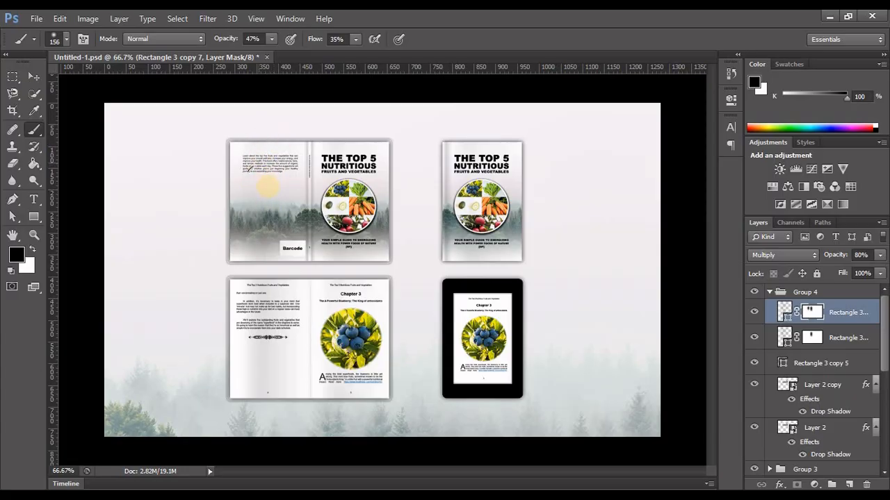
key(alt+bracketleft)
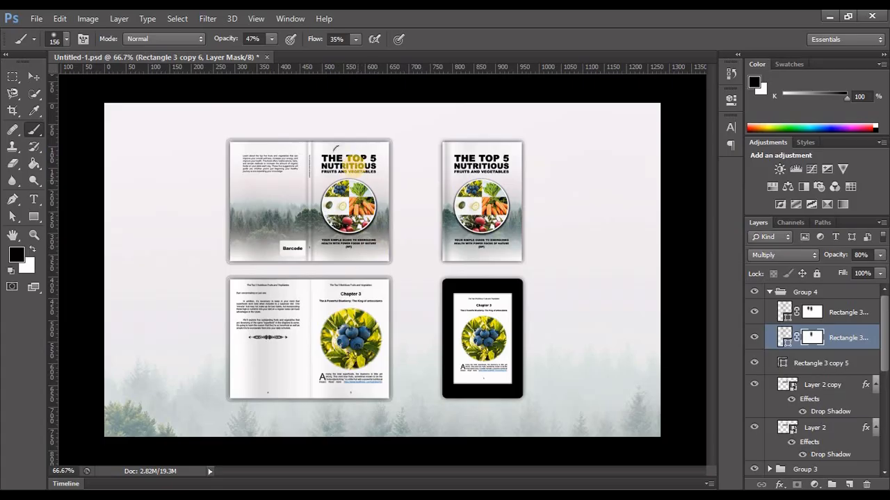
click(32, 75)
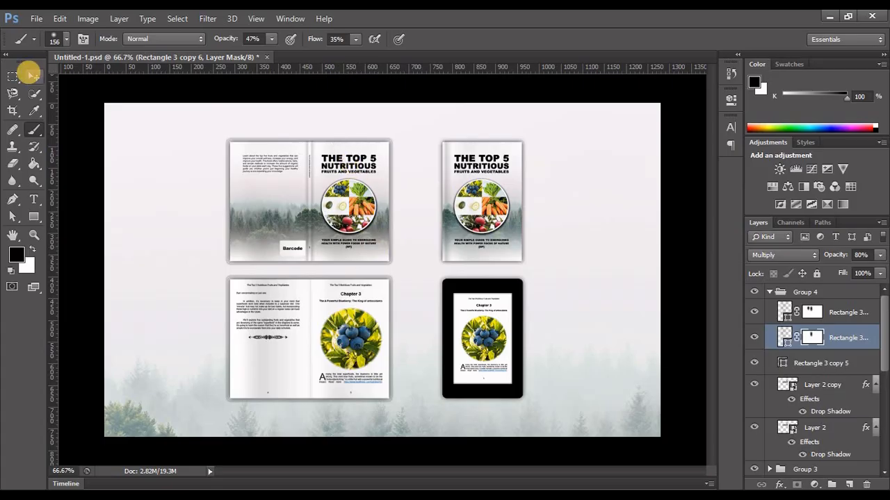
- Expand Group 3 and brush black on the Rectangle 3 copy 4 layer mask to soften the left page's shading
click(254, 330)
scroll(799, 375, down, 5)
click(773, 337)
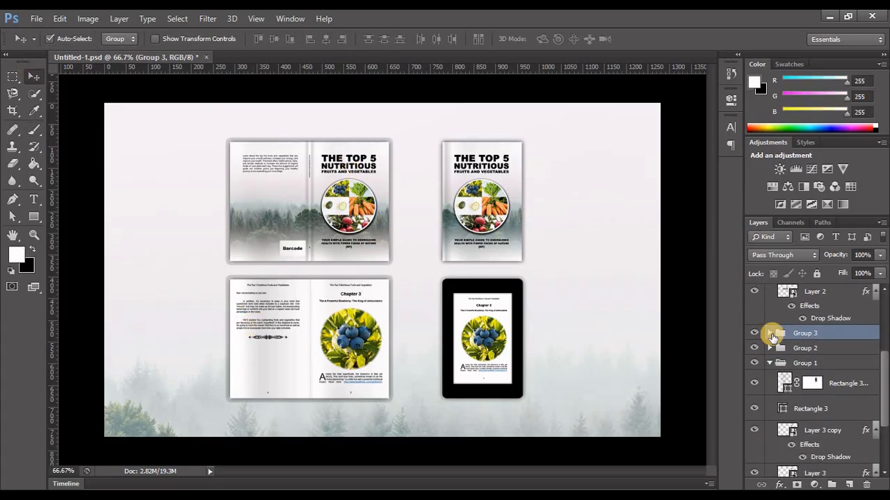
click(771, 333)
click(808, 357)
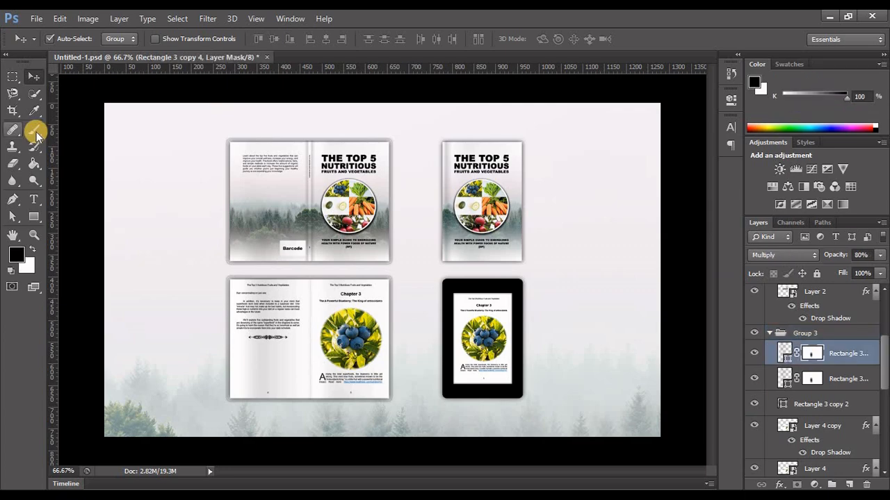
click(34, 130)
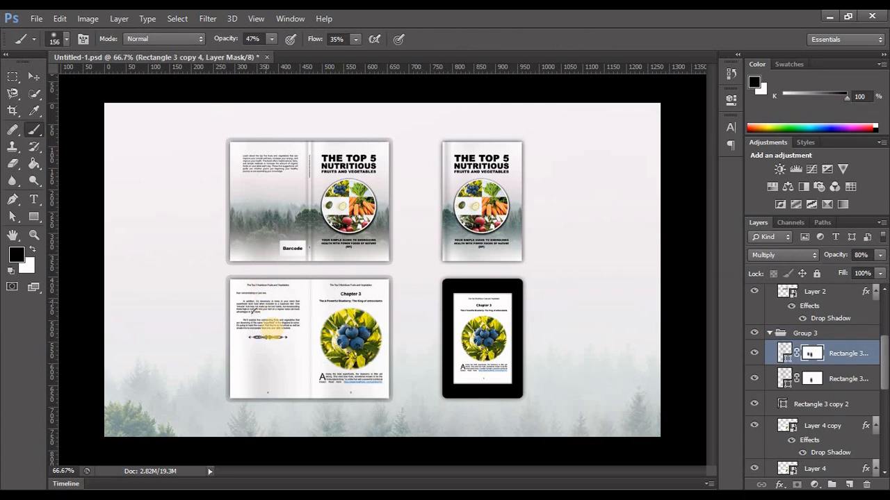
- Brush black on the Rectangle 3 copy 3 layer mask to soften the shading over the spread's right page
click(34, 77)
click(167, 204)
click(34, 130)
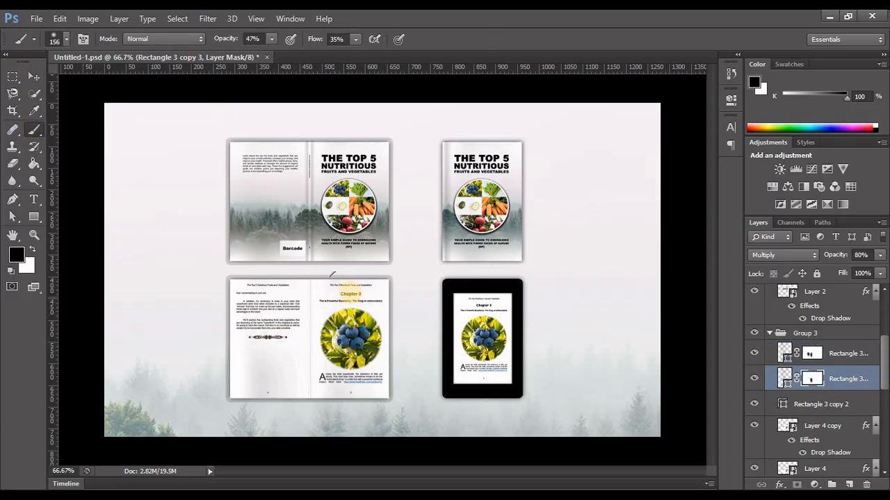
click(35, 77)
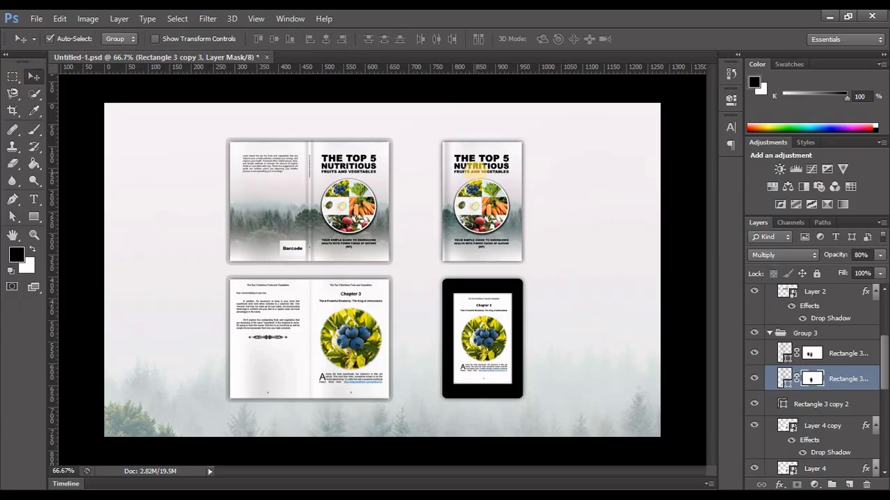
- Brush black on the Rectangle 3 copy layer mask in Group 1 to soften the shading over the eBook cover
click(480, 180)
click(812, 339)
click(34, 130)
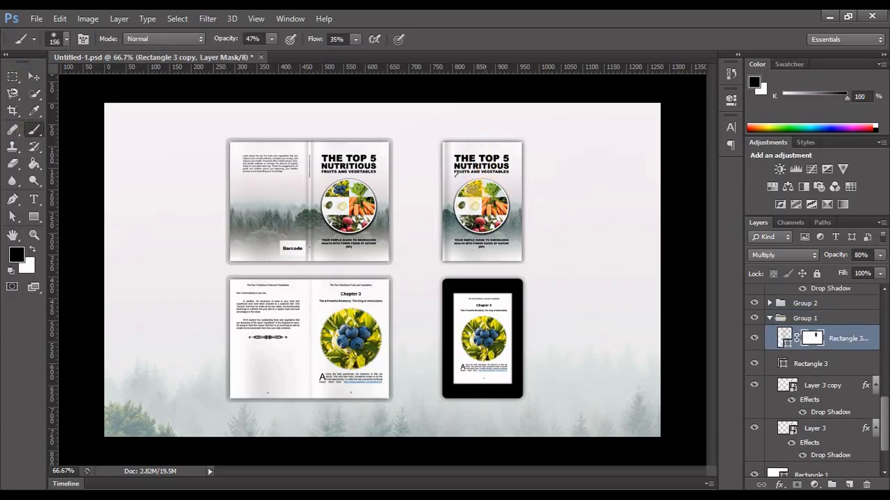
key(v)
click(474, 192)
key(x)
- Collapse the expanded layer groups and unlock the Rectangle 1 and Layer 1 layers
scroll(813, 362, up, 3)
click(774, 293)
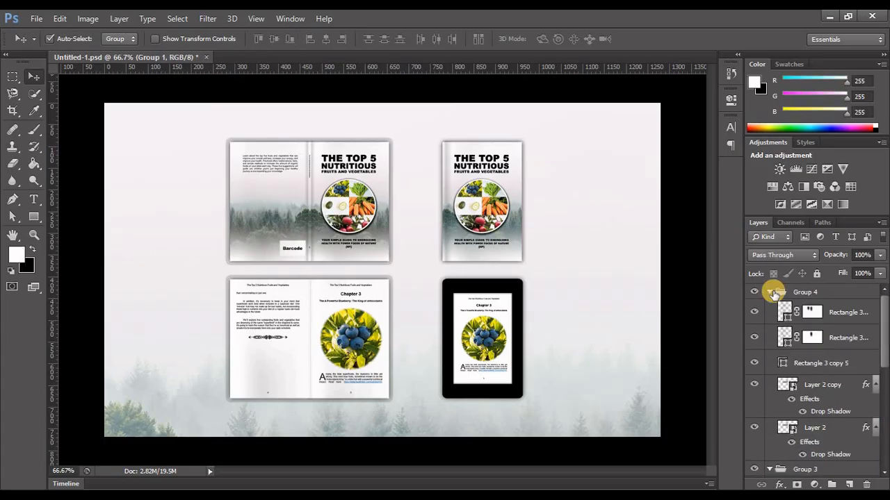
click(770, 294)
click(769, 337)
click(865, 358)
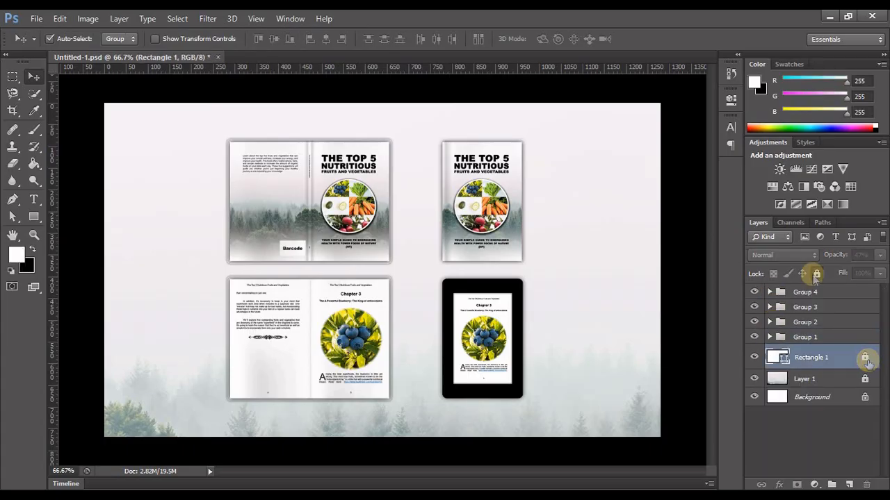
click(866, 379)
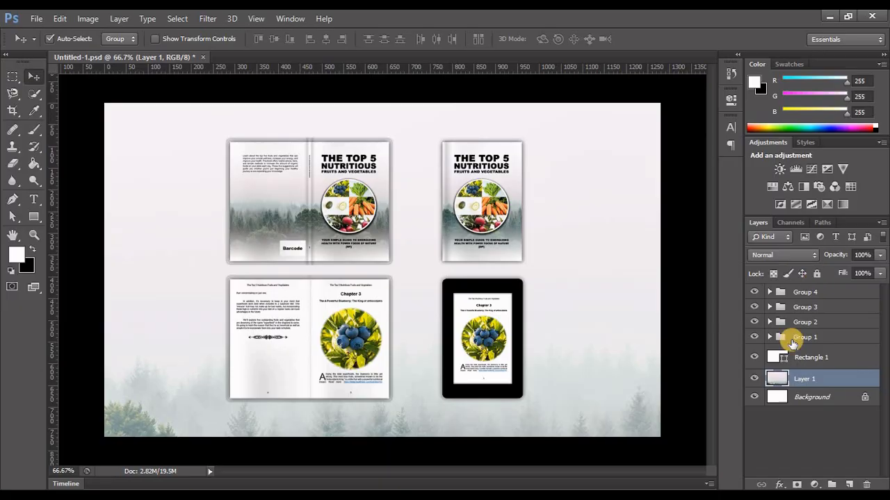
- Select Group 1 through Group 4 and nudge all four mockups right together by about 20 px
click(790, 338)
key(ctrl+super+o)
click(626, 460)
click(768, 293)
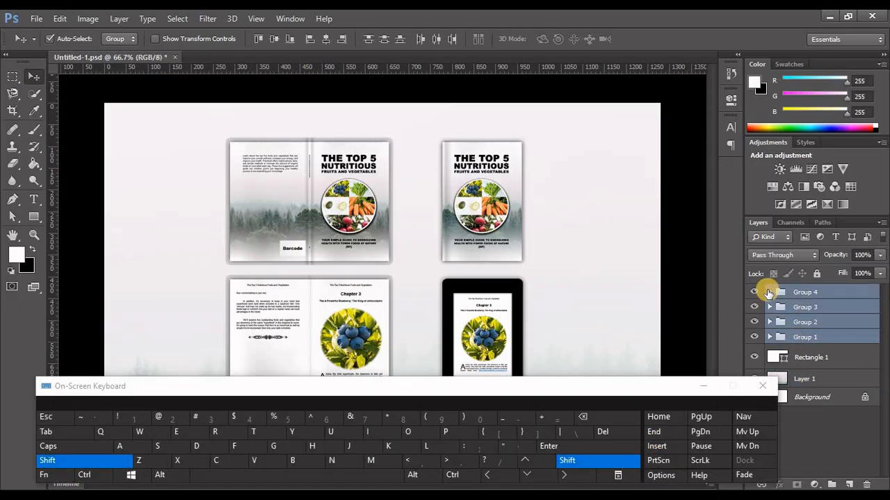
click(569, 475)
click(569, 460)
click(564, 475)
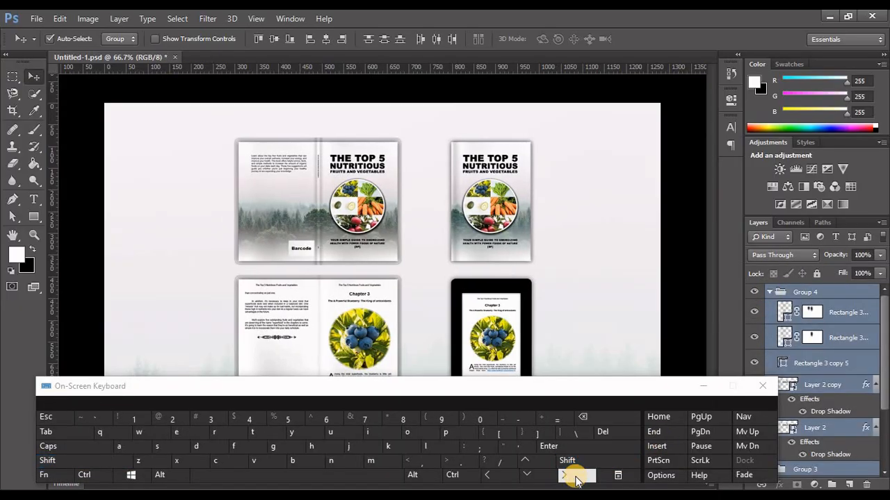
click(702, 386)
click(673, 366)
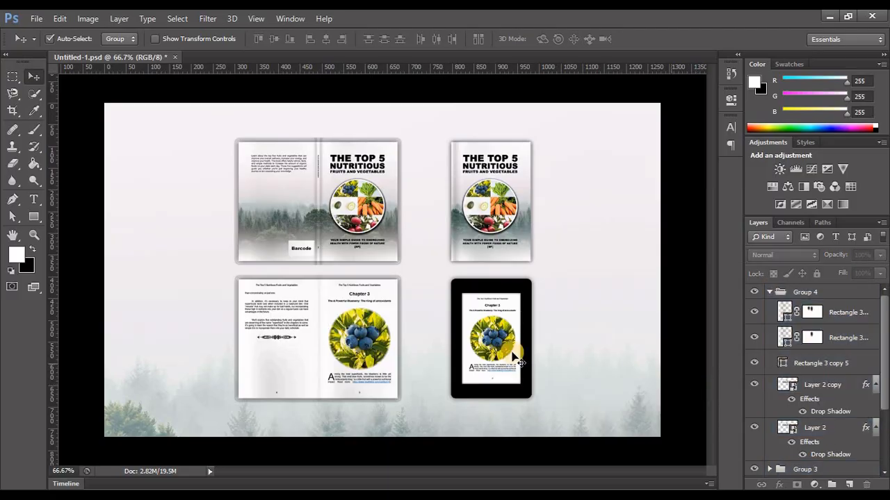
- Save the document to the Desktop as The Top 5 Nutritious Fruits and Vegetables Book & eBook Mockup Design.psd with Maximize Compatibility on
click(37, 21)
click(70, 176)
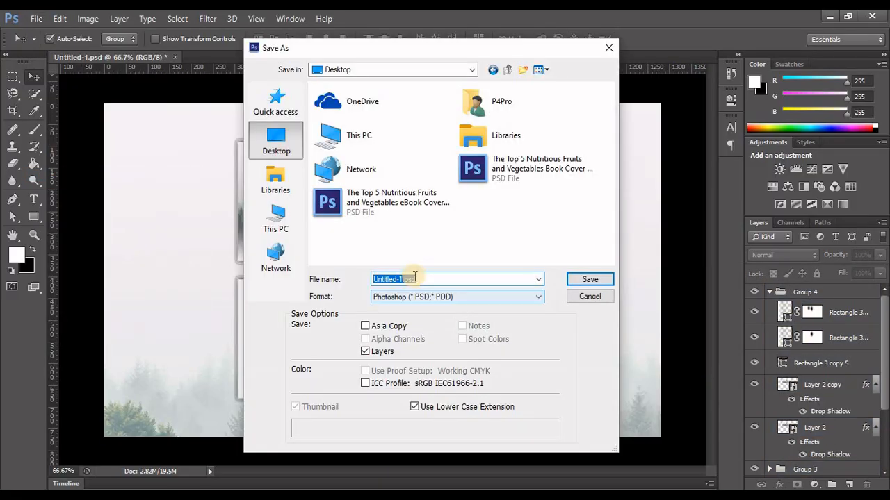
right_click(431, 279)
click(452, 332)
click(589, 279)
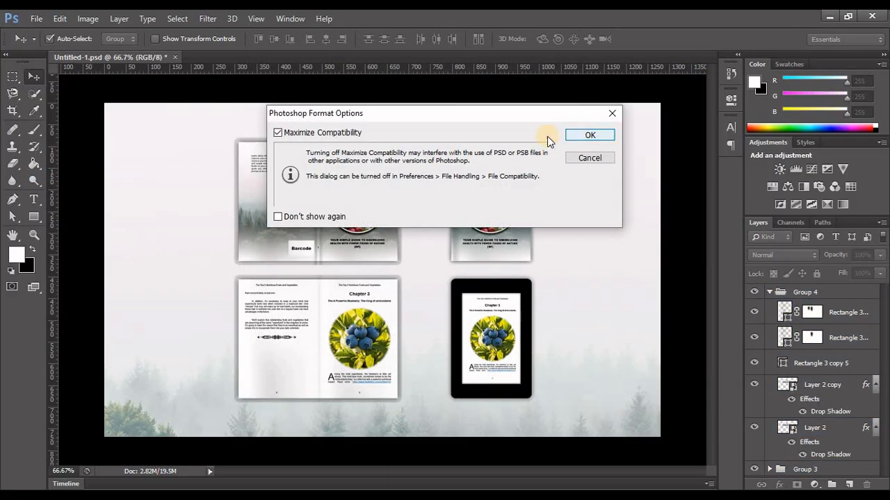
click(580, 135)
- Save a JPEG version of the mockup to the Desktop at quality 12 (Maximum) with the Baseline ("Standard") format option
click(37, 20)
click(66, 173)
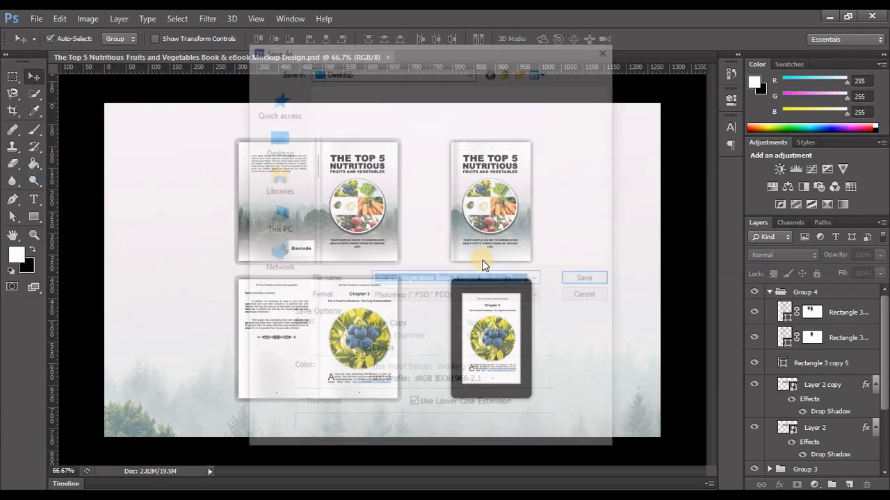
click(399, 304)
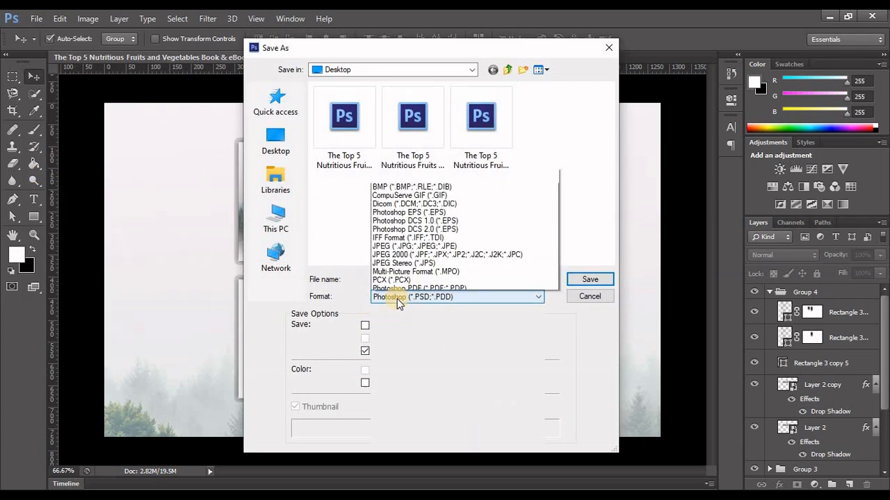
click(421, 185)
click(592, 279)
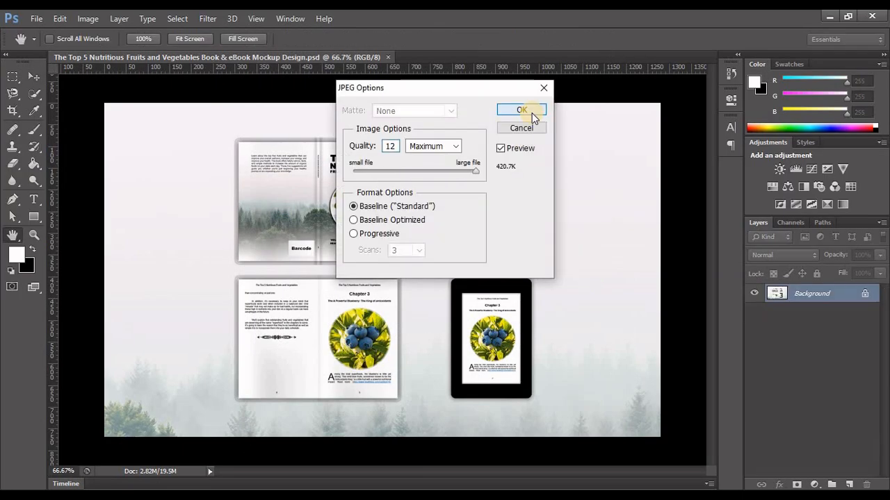
click(528, 113)
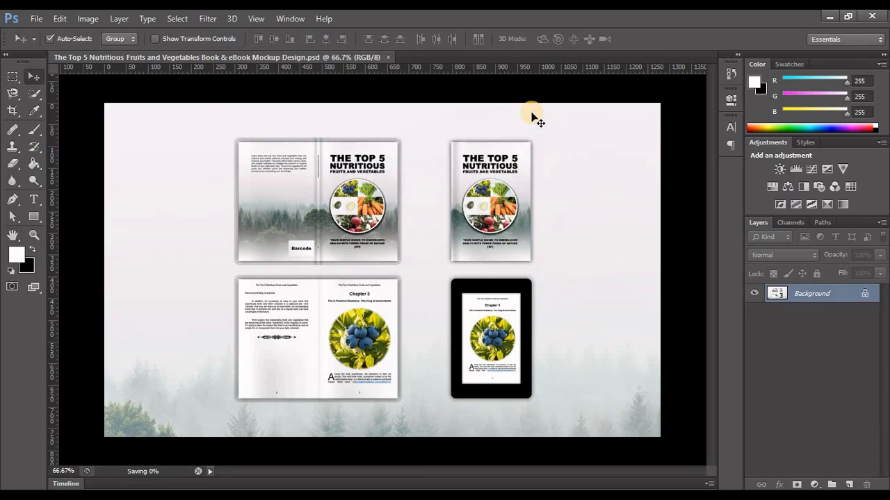